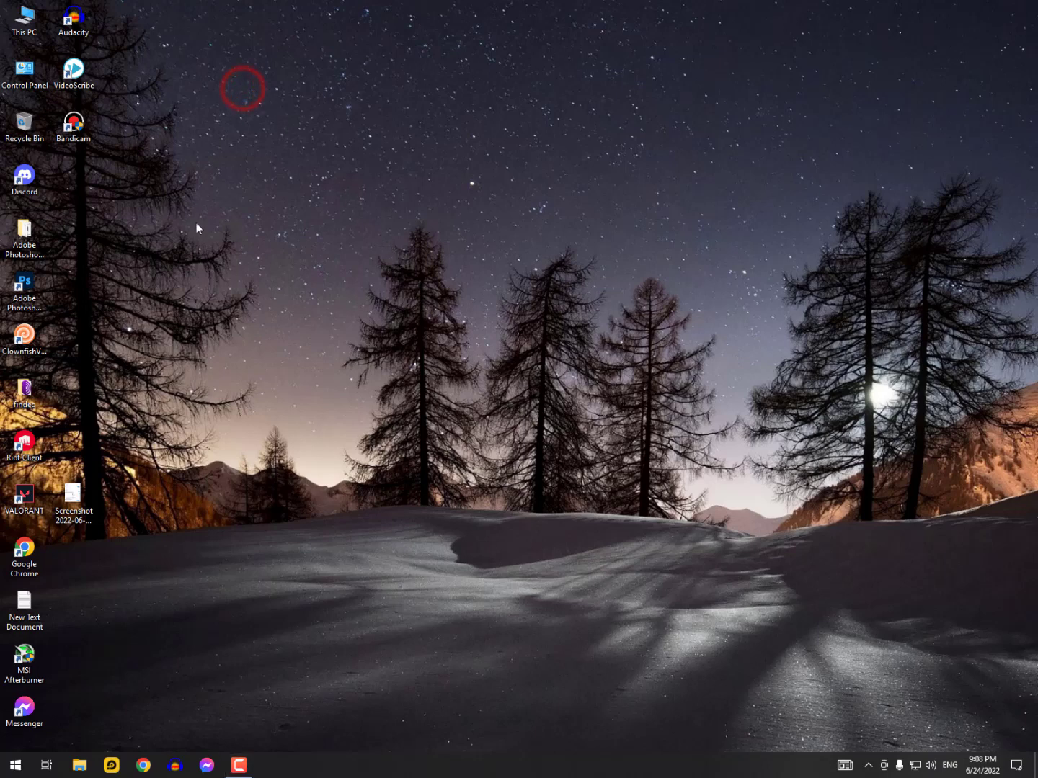
Permanently delete the desktop screenshot through the Recycle Bin, then check the network panel
left_click_drag(126, 422, 72, 558)
key("Delete")
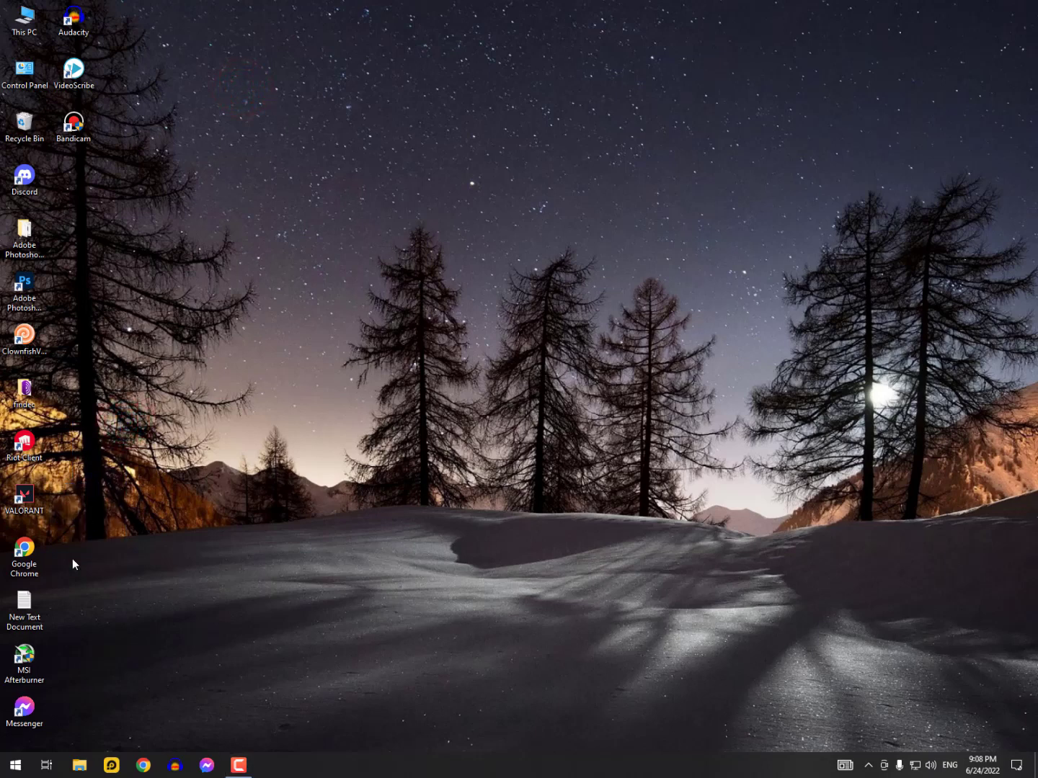
right_click(29, 126)
left_click(94, 144)
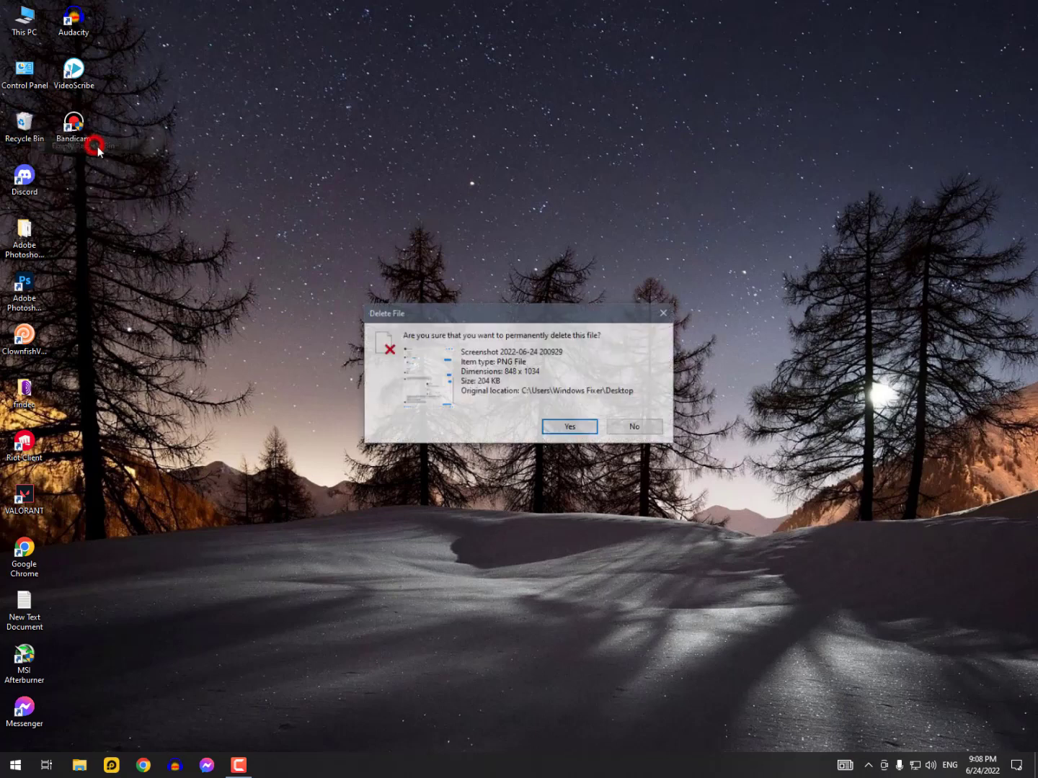
left_click(581, 424)
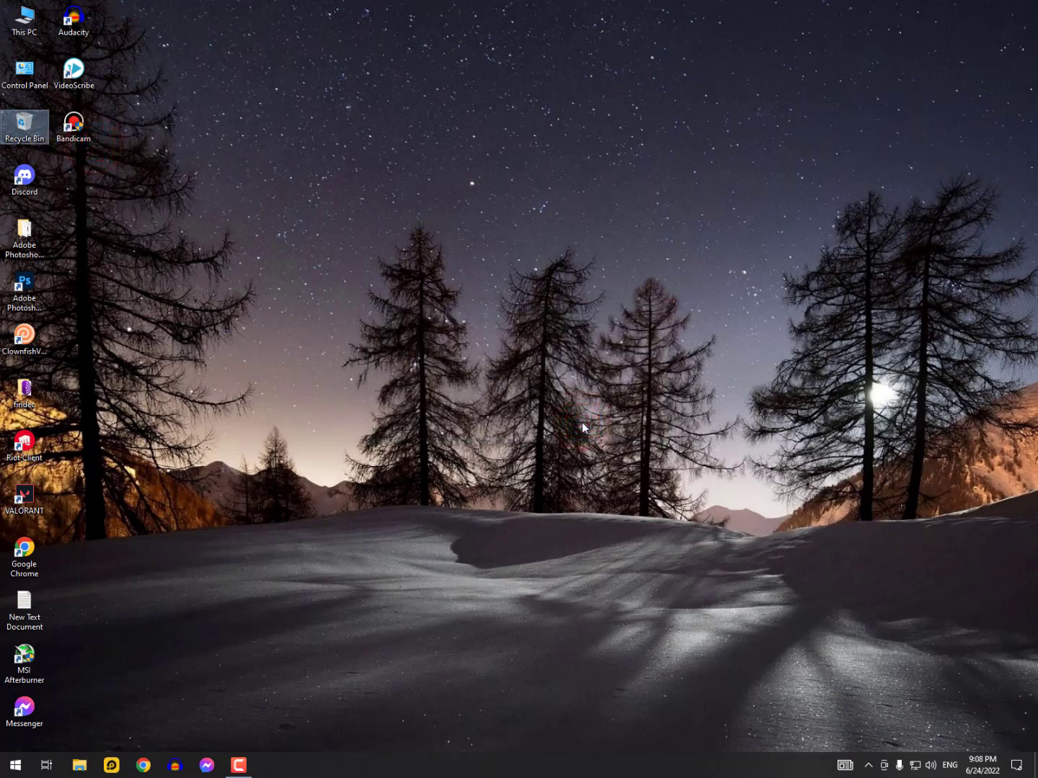
left_click(916, 766)
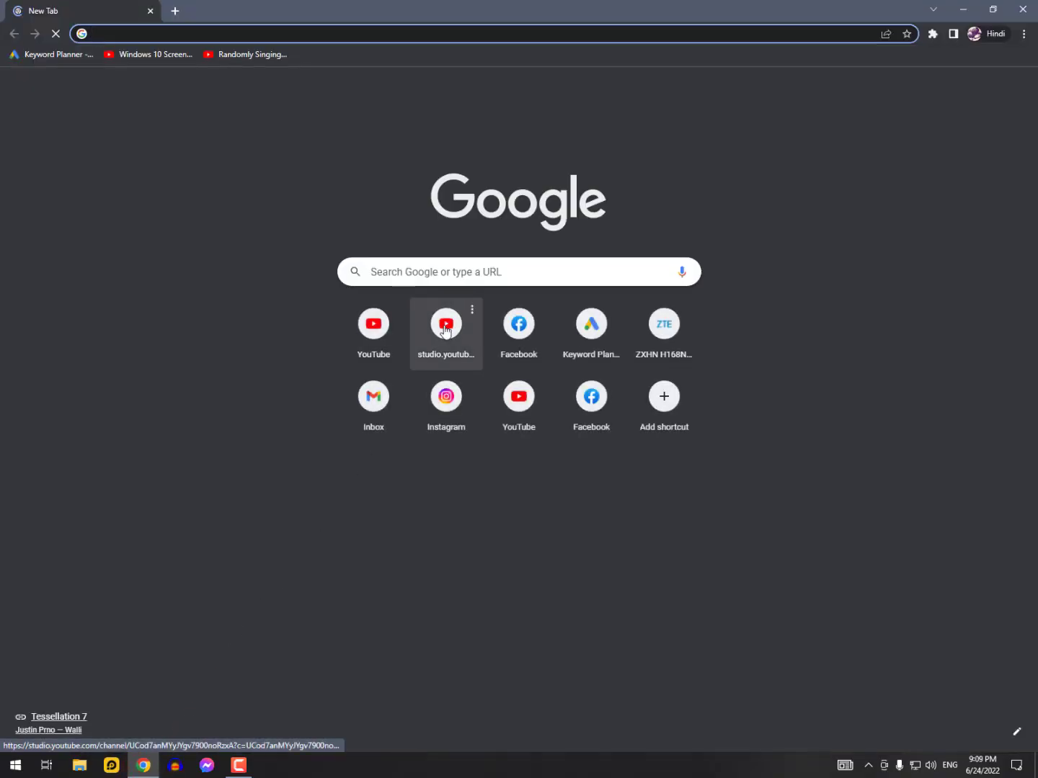
Open the YouTube Studio shortcut and expand details of its ERR_PROXY_CONNECTION_FAILED error
left_click(445, 329)
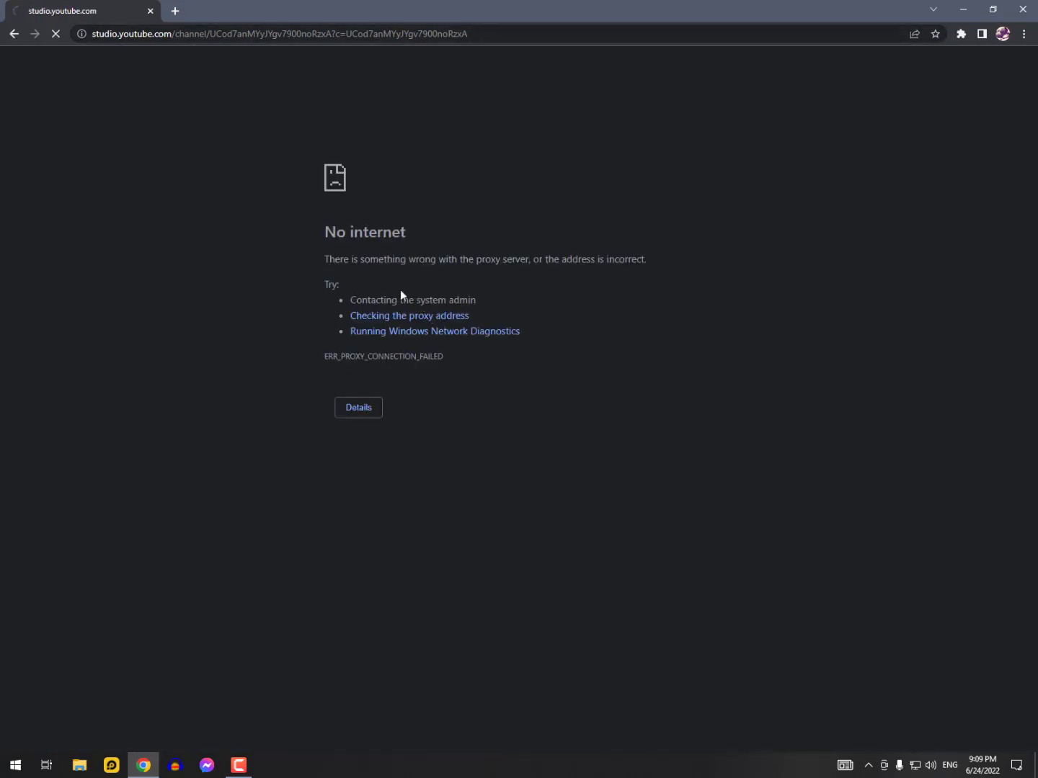
left_click_drag(326, 231, 416, 235)
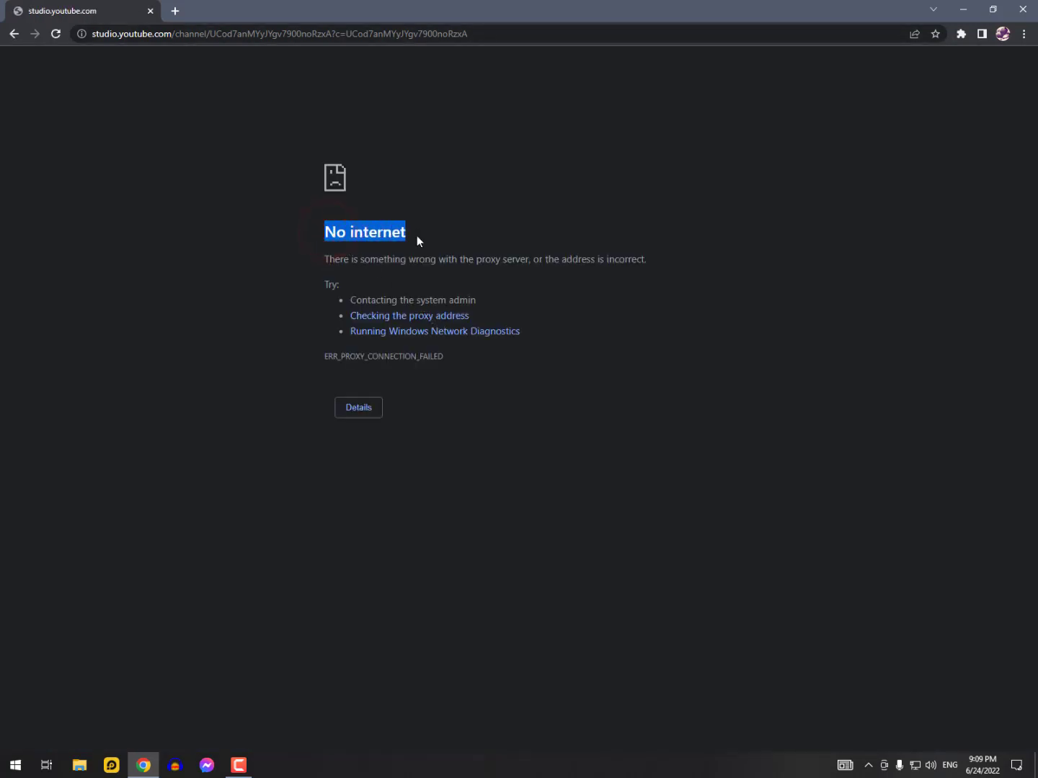
mouse_move(329, 259)
left_mouse_down()
mouse_move(645, 269)
mouse_move(580, 263)
left_mouse_up()
left_click(592, 314)
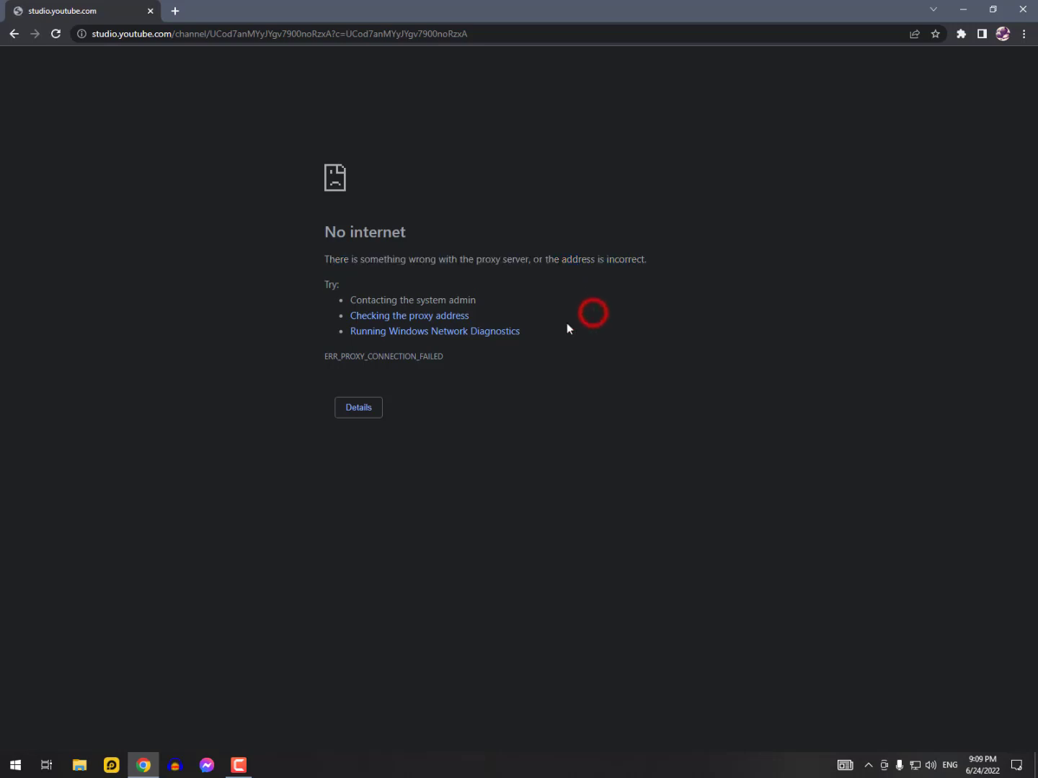
left_click(355, 408)
Load google.com in Chrome and reload it, still hitting the proxy error
left_click(125, 35)
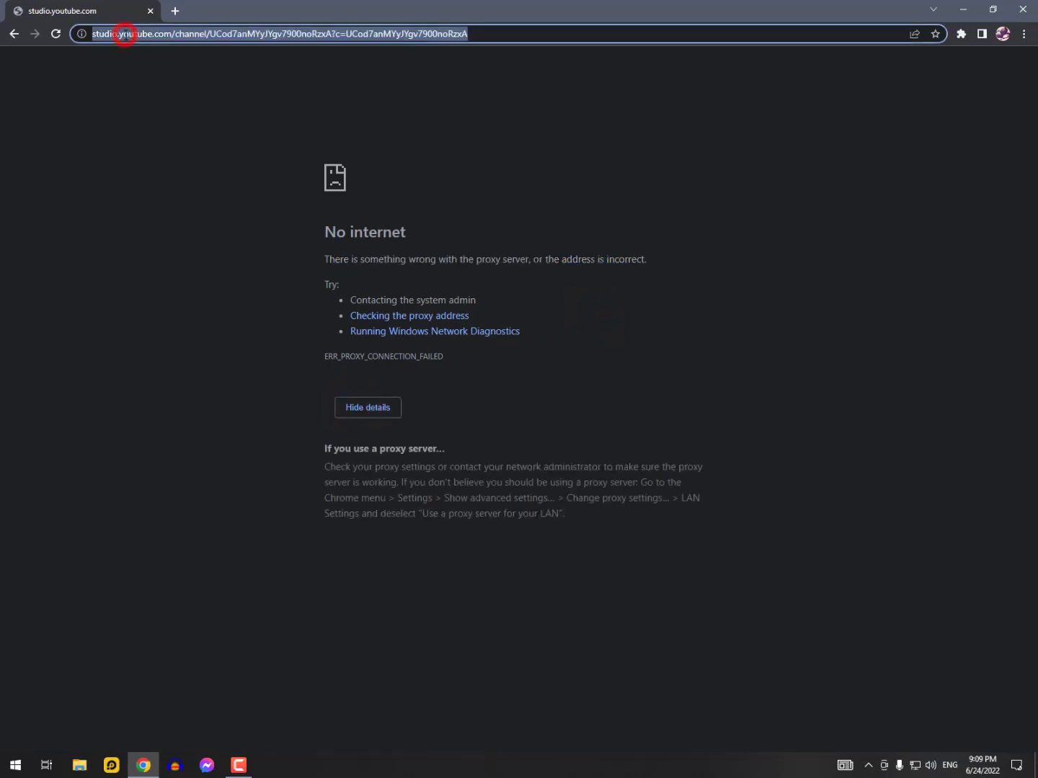
type("google.com")
key("Return")
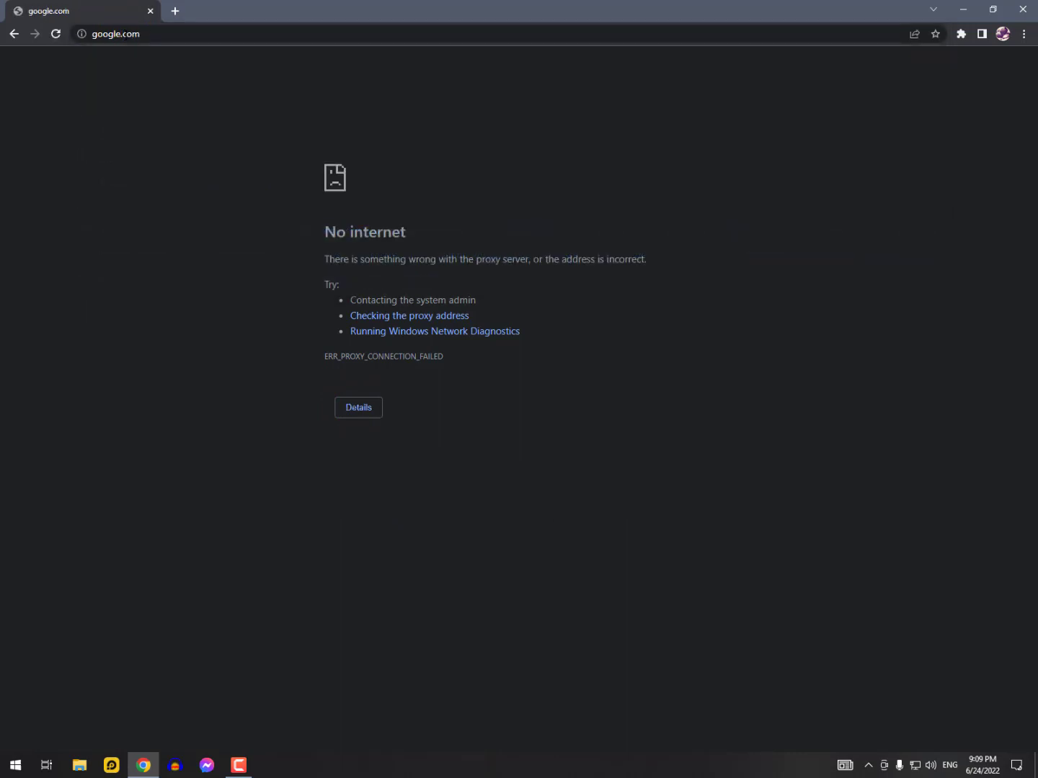
key("F5")
Close Chrome and launch a Microsoft Edge InPrivate window from the Start menu
left_click(1023, 9)
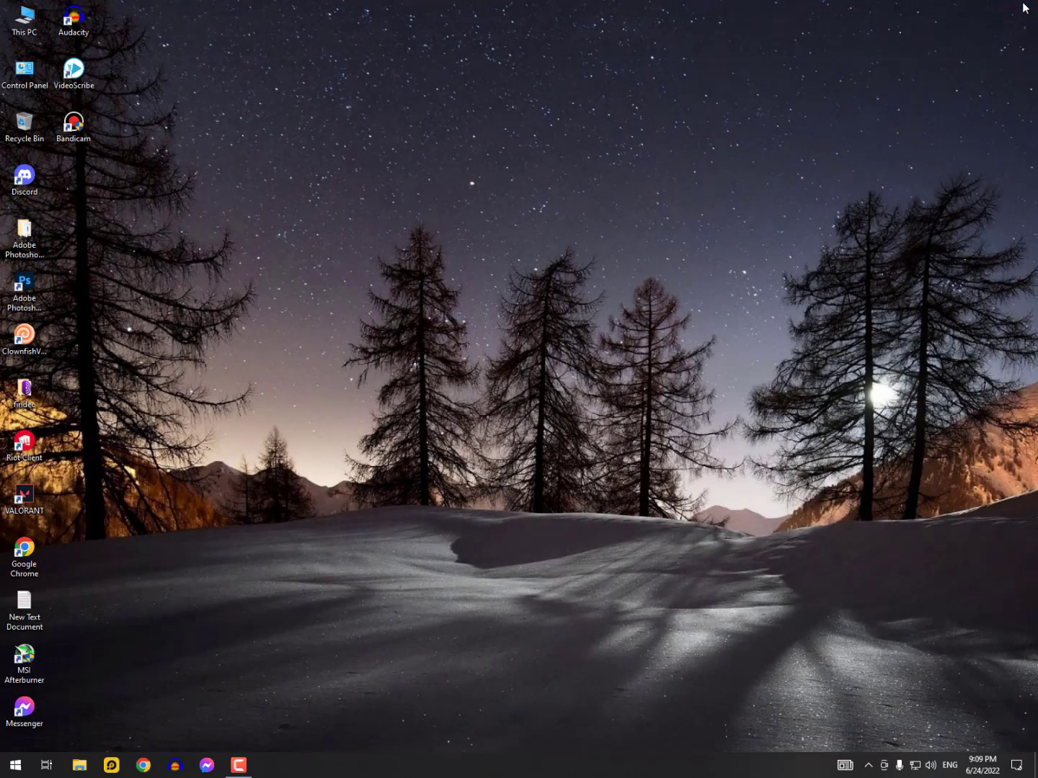
left_click(870, 768)
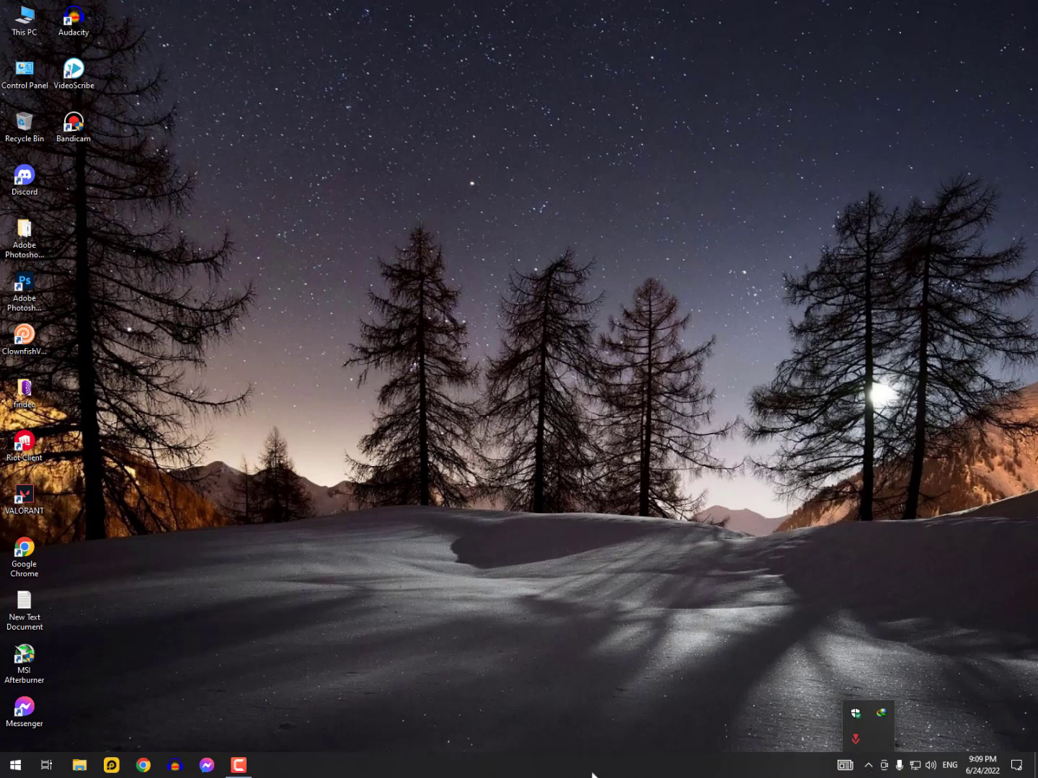
left_click(15, 765)
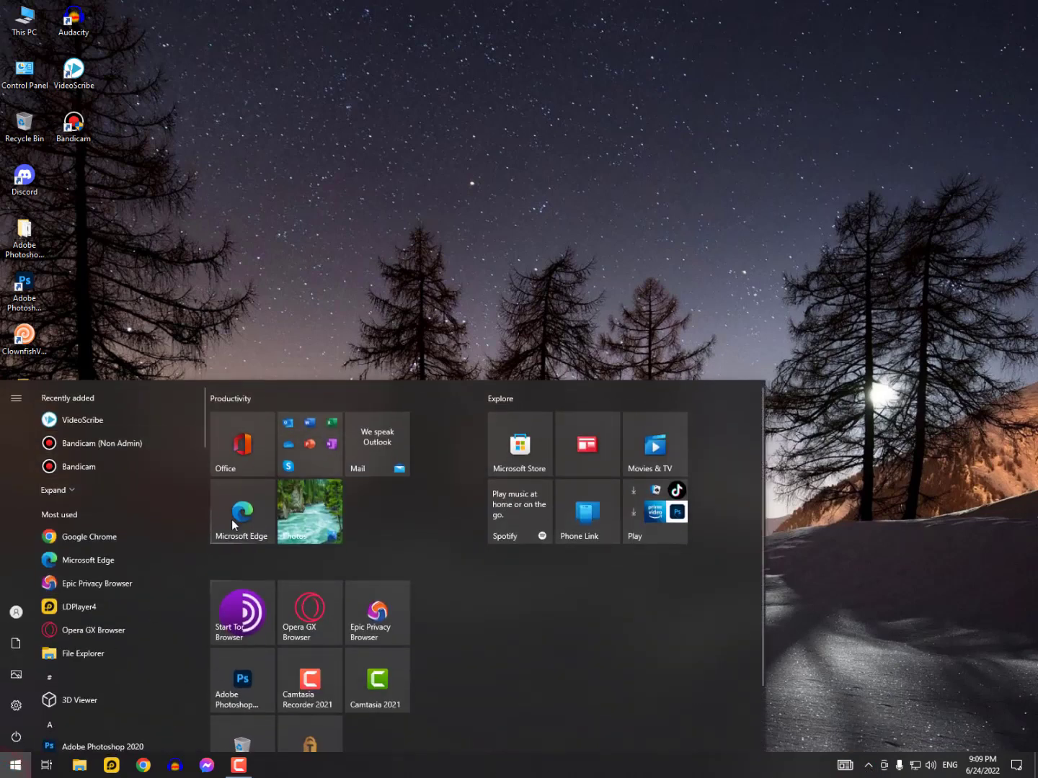
right_click(233, 524)
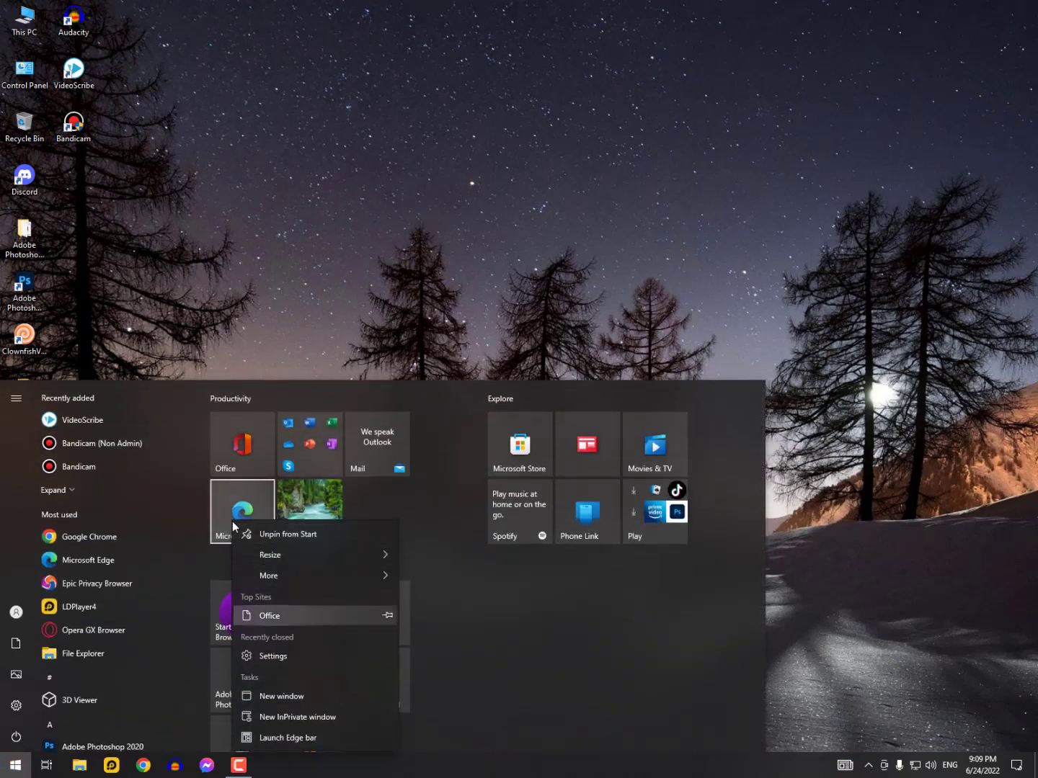
left_click(288, 717)
left_click(334, 298)
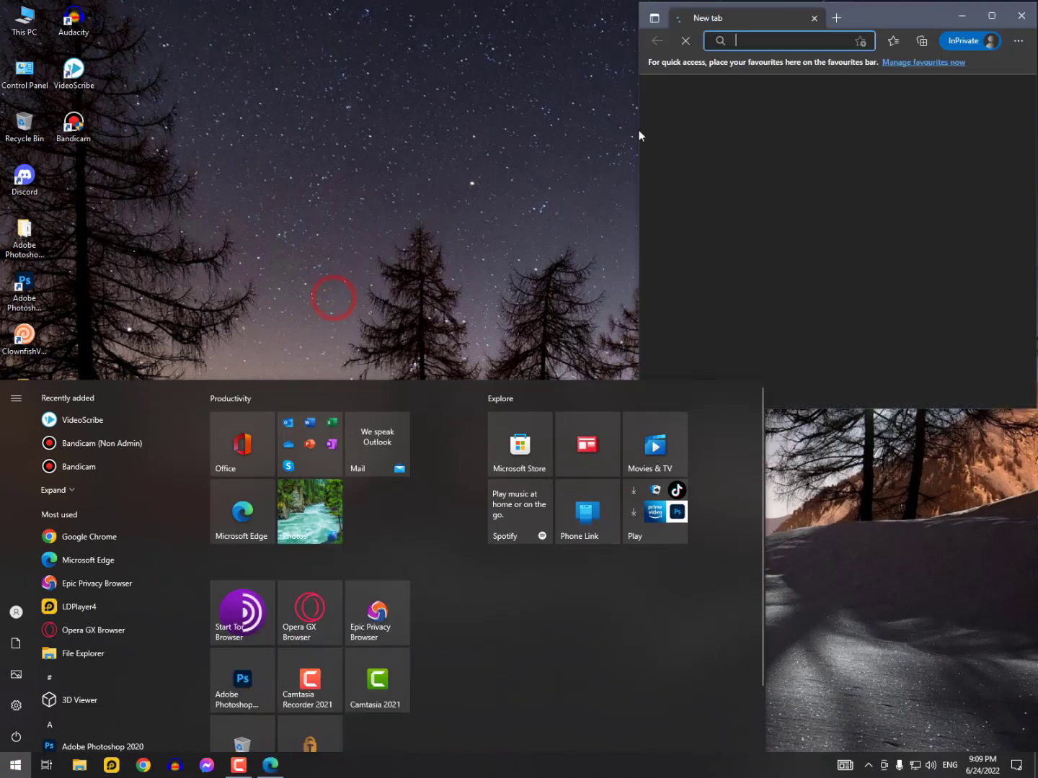
Load youtube.com in the widened InPrivate window and reload it twice, still failing
left_click(816, 34)
type("you")
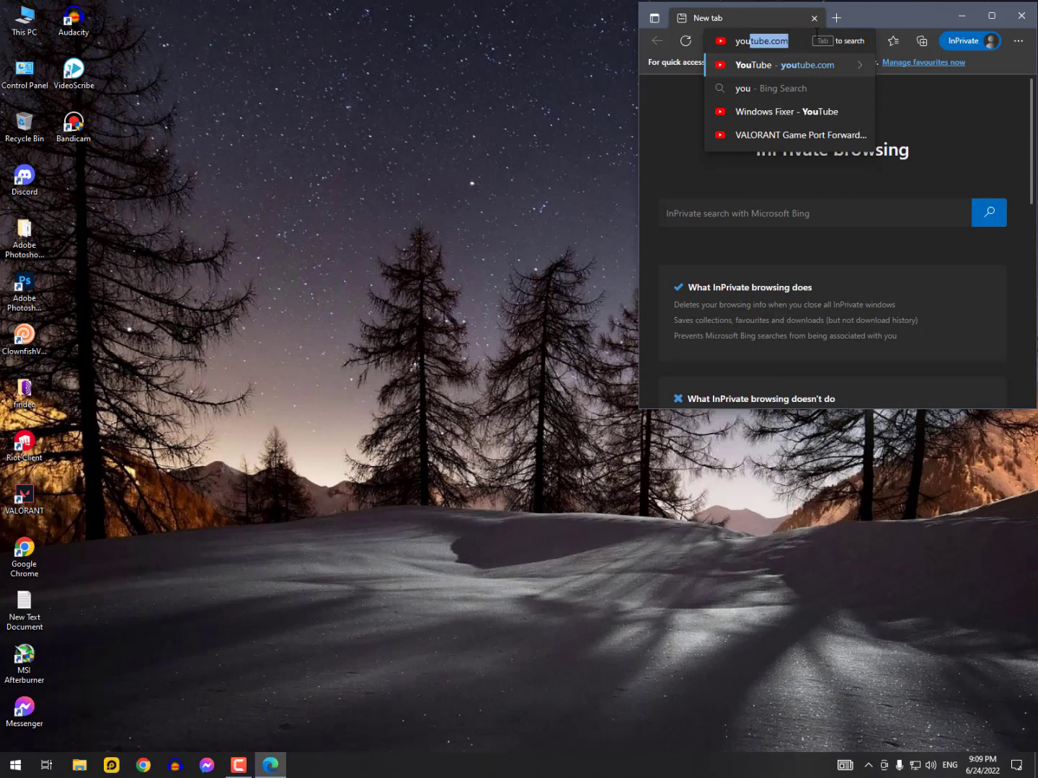
type("tub")
key("Return")
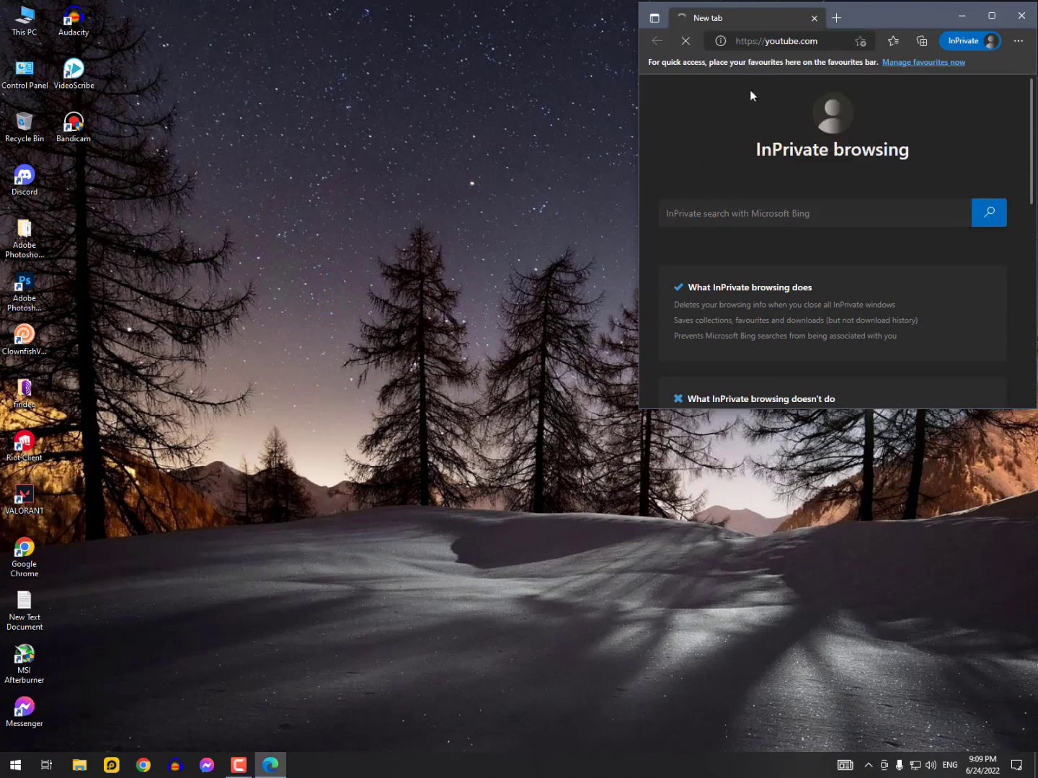
left_click_drag(639, 188, 340, 201)
key("F5")
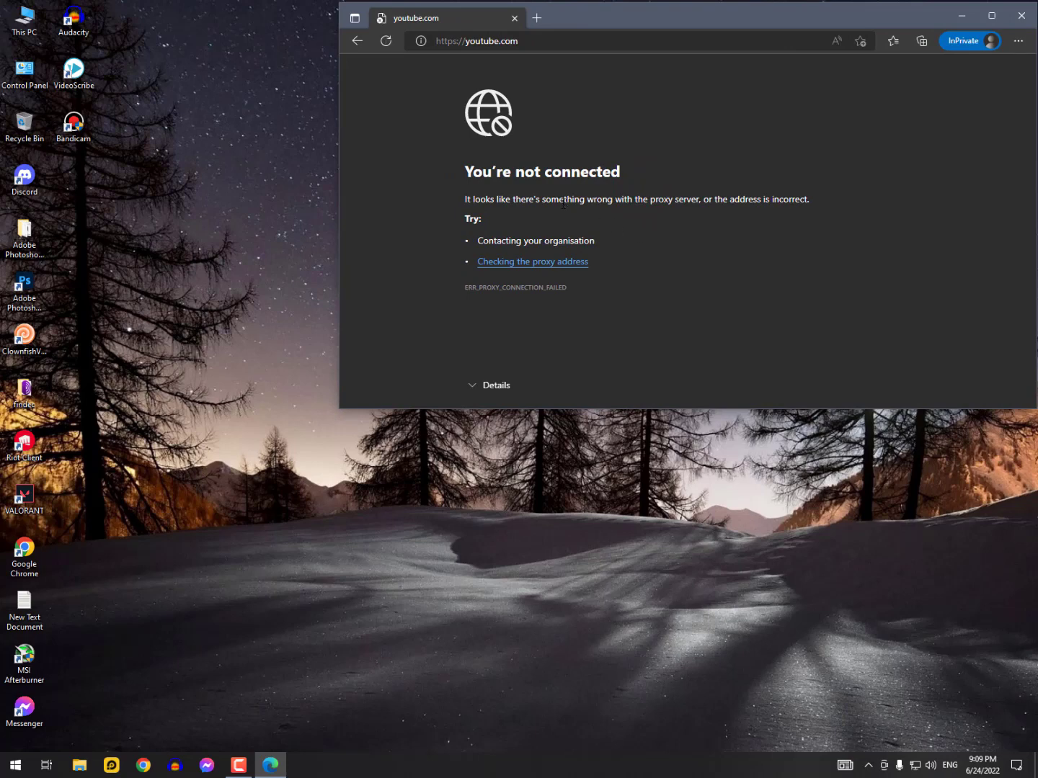
key("F5")
Close Edge and open Internet Options through a Start search
left_click(1019, 19)
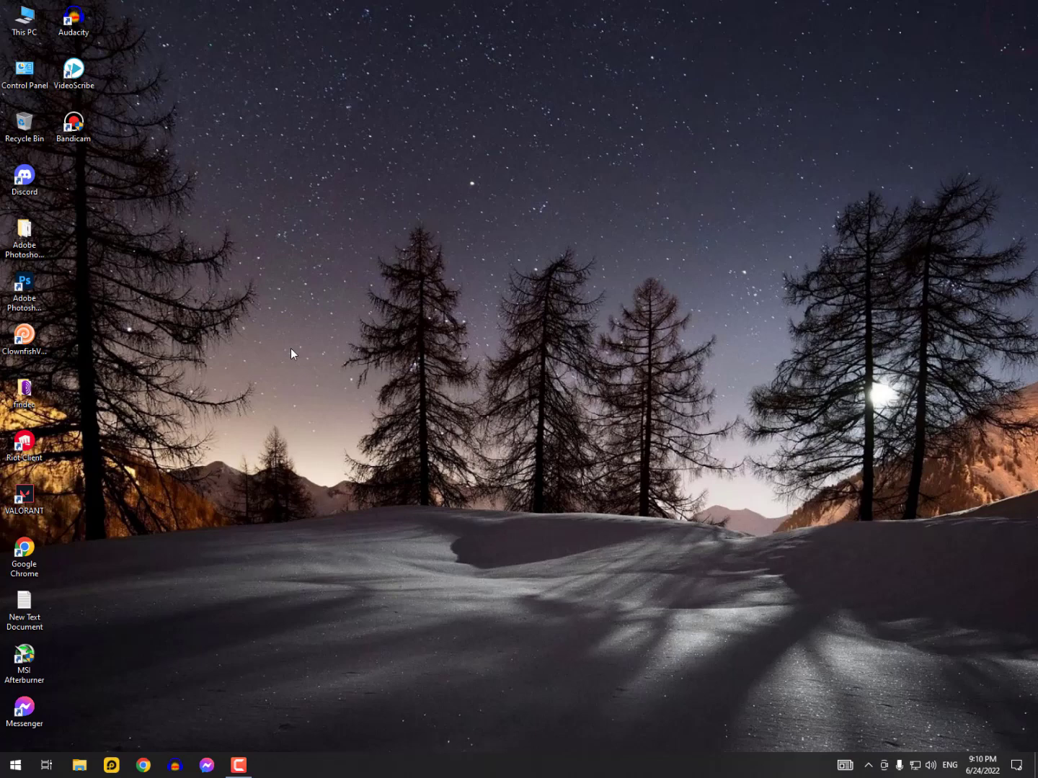
key("super")
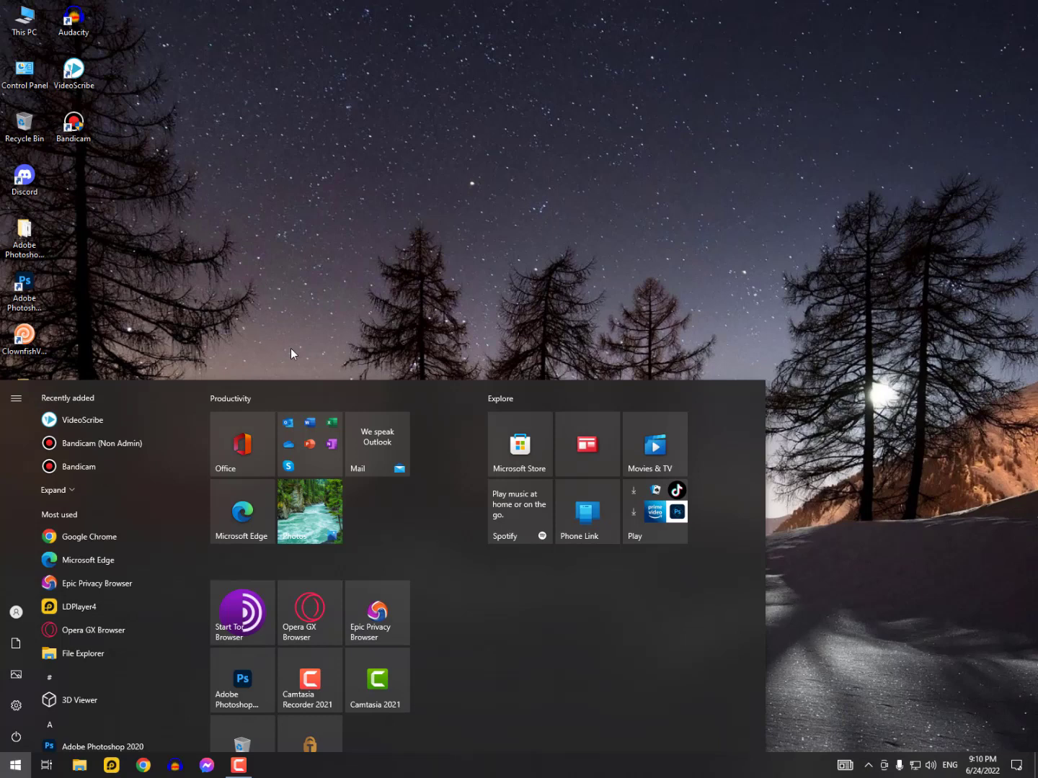
type("internet")
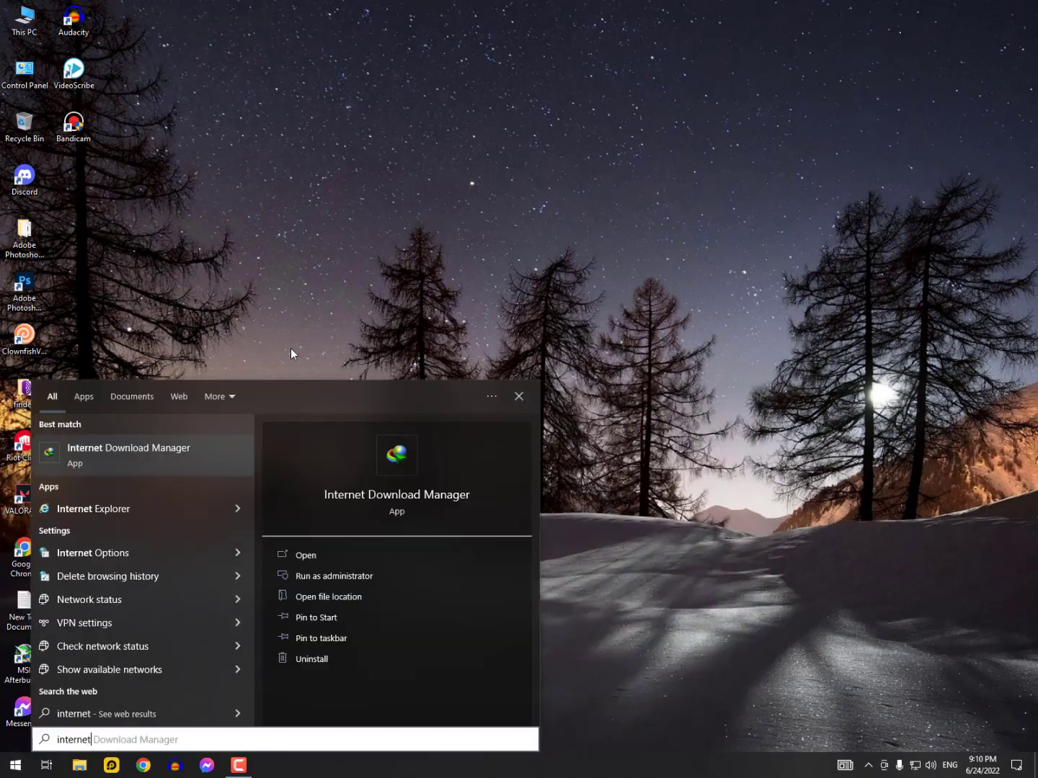
key("ctrl+a")
type("inte")
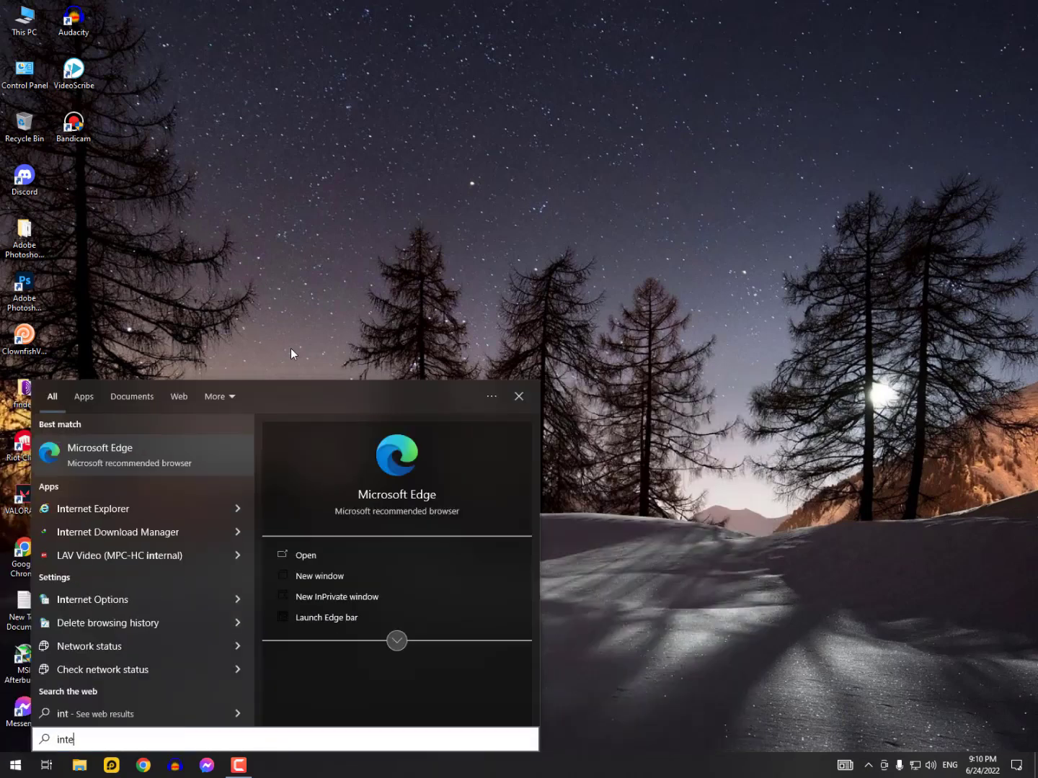
type("rnet options")
key("Return")
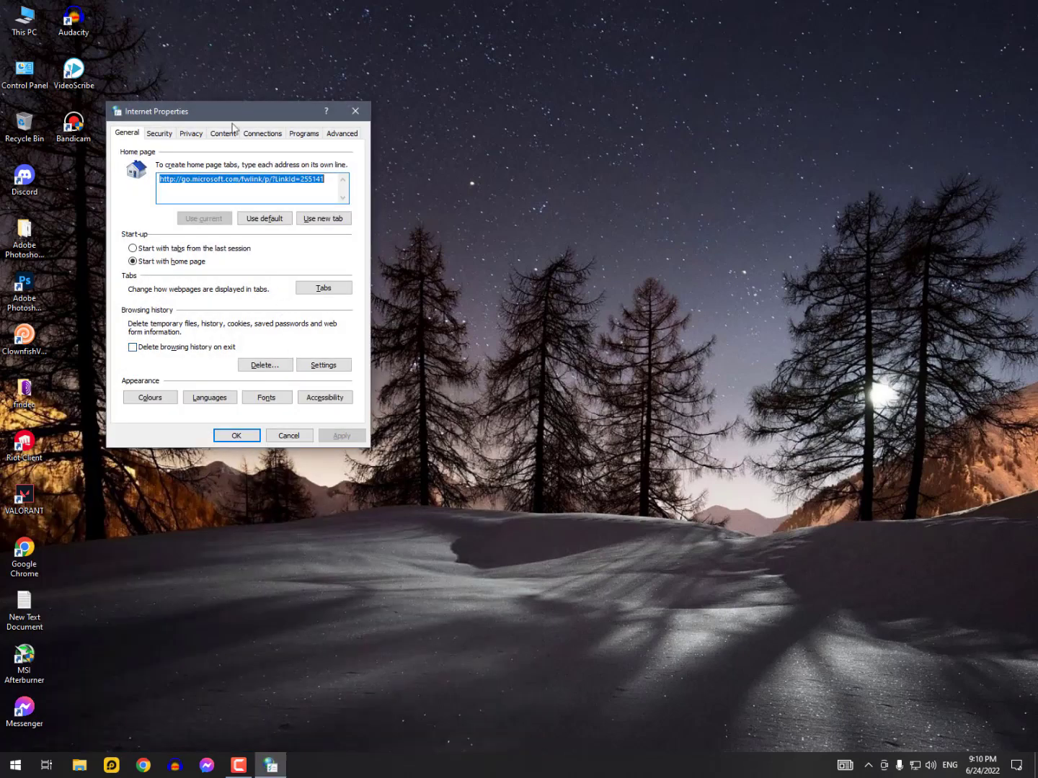
left_click_drag(230, 110, 224, 57)
Enable delete-on-exit, delete every browsing history category, and apply the settings
left_click(174, 295)
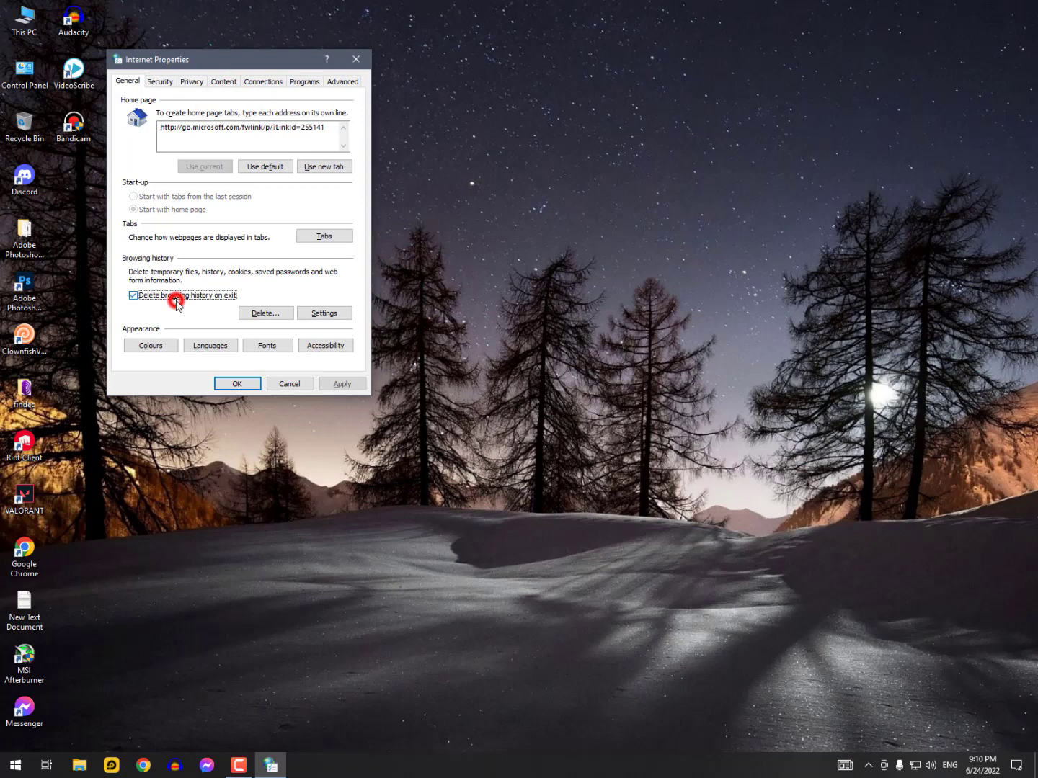
left_click(273, 315)
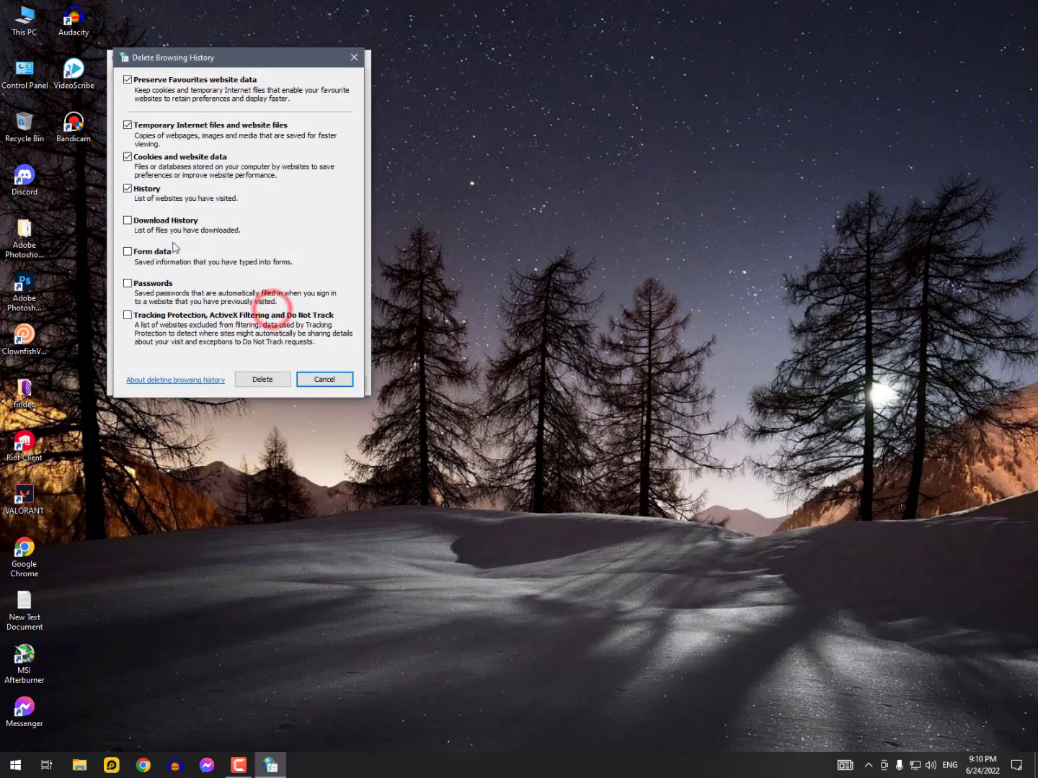
left_click(144, 223)
left_click(143, 253)
left_click(144, 285)
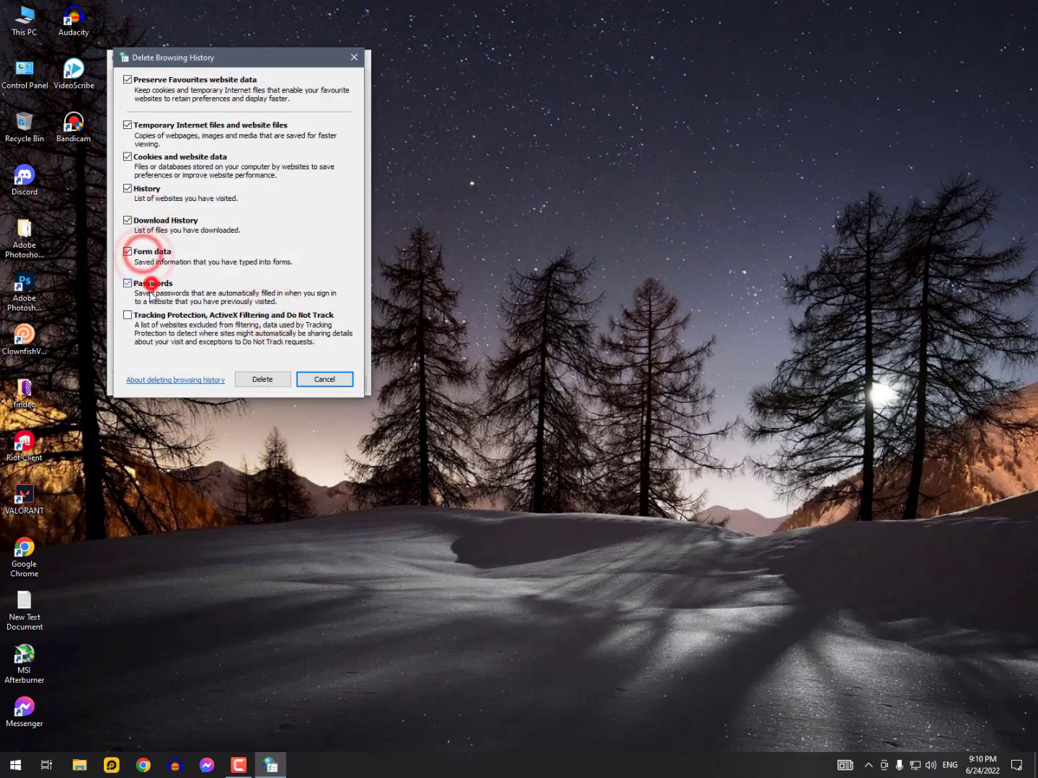
left_click(144, 318)
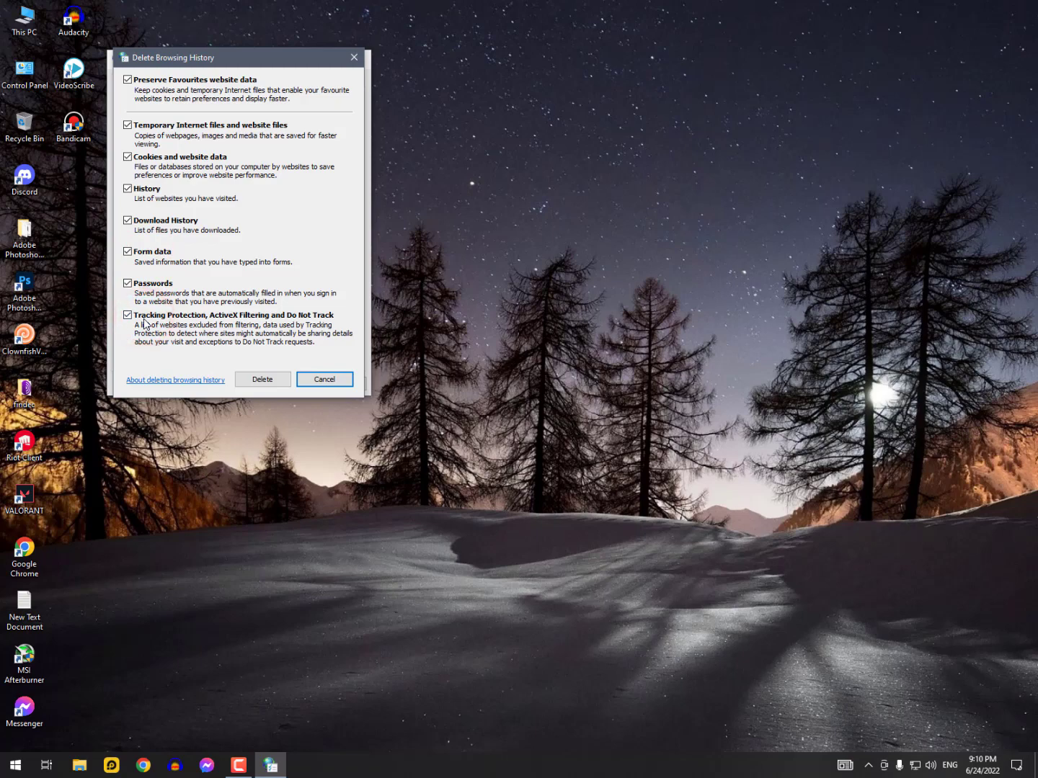
left_click(257, 381)
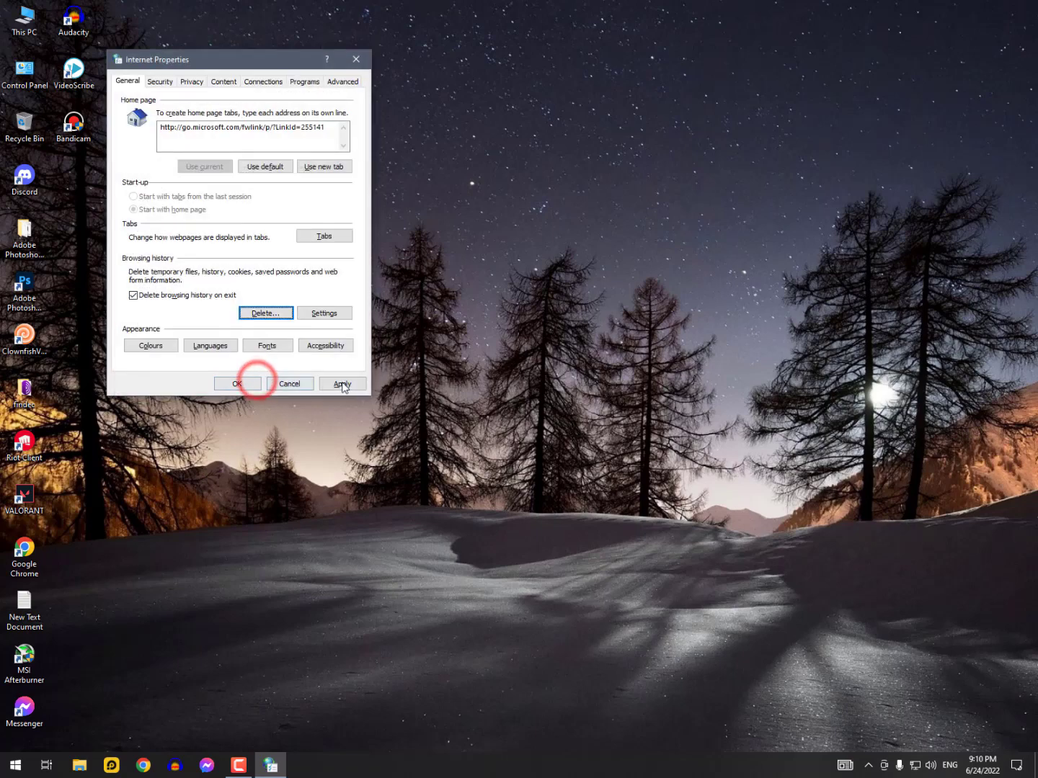
left_click(342, 382)
left_click(252, 382)
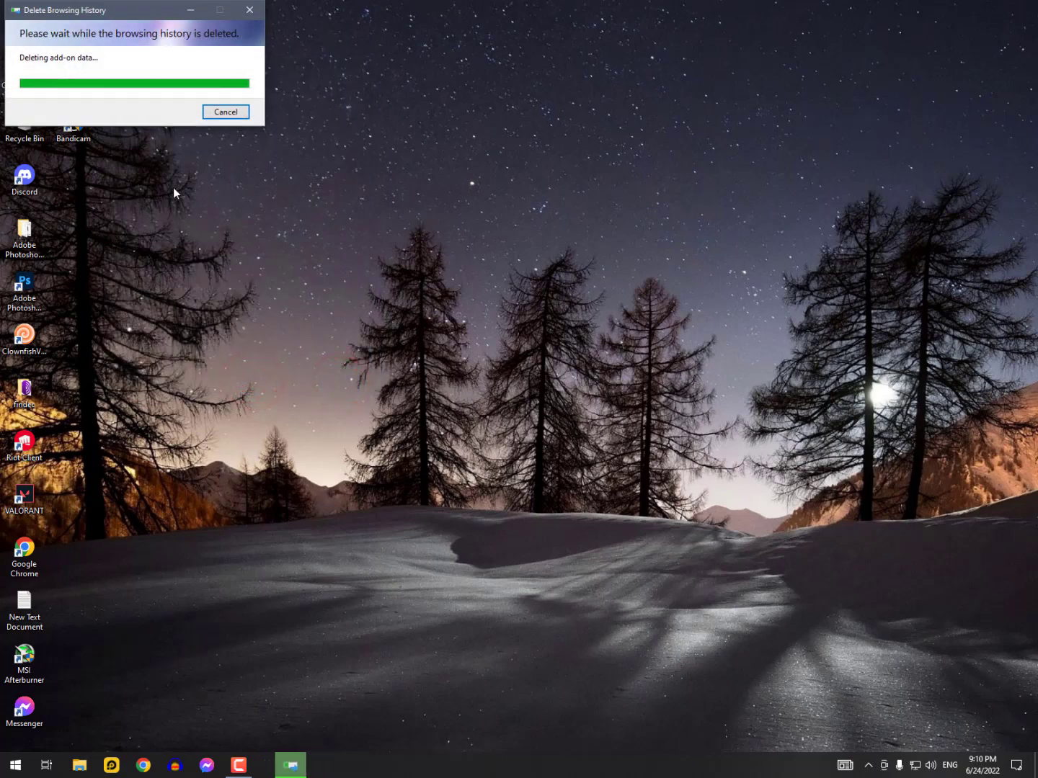
Reopen Chrome on google.com, confirm the proxy error persists, then close the browser
left_click(152, 760)
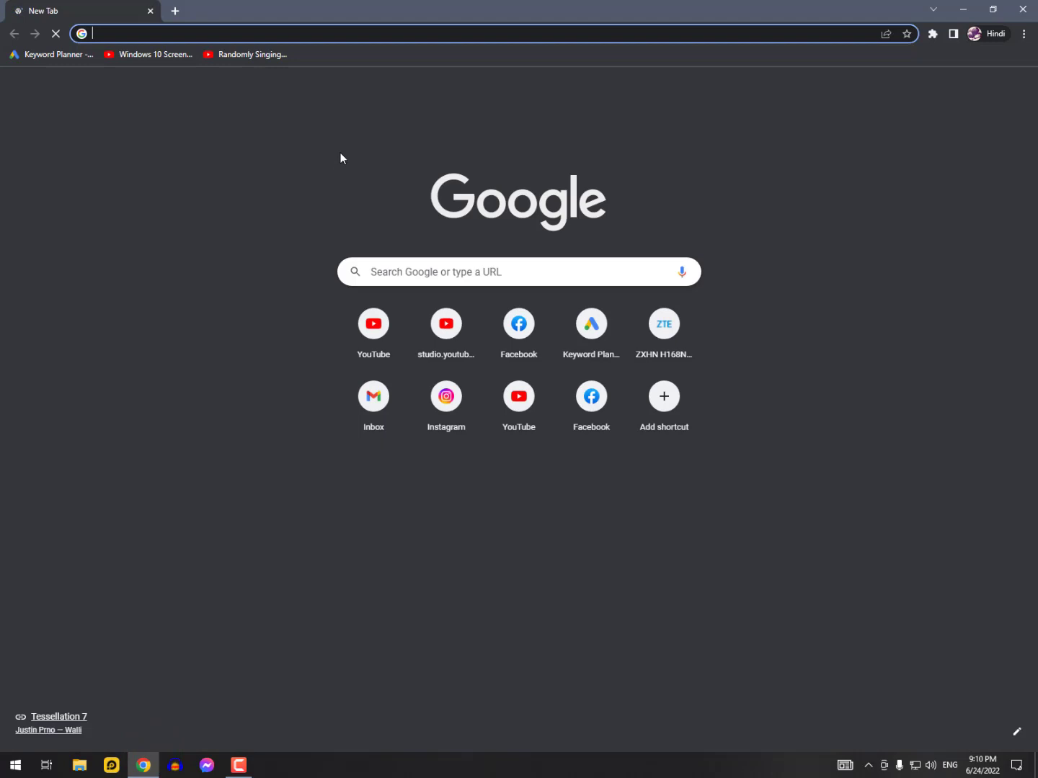
type("google.")
key("Return")
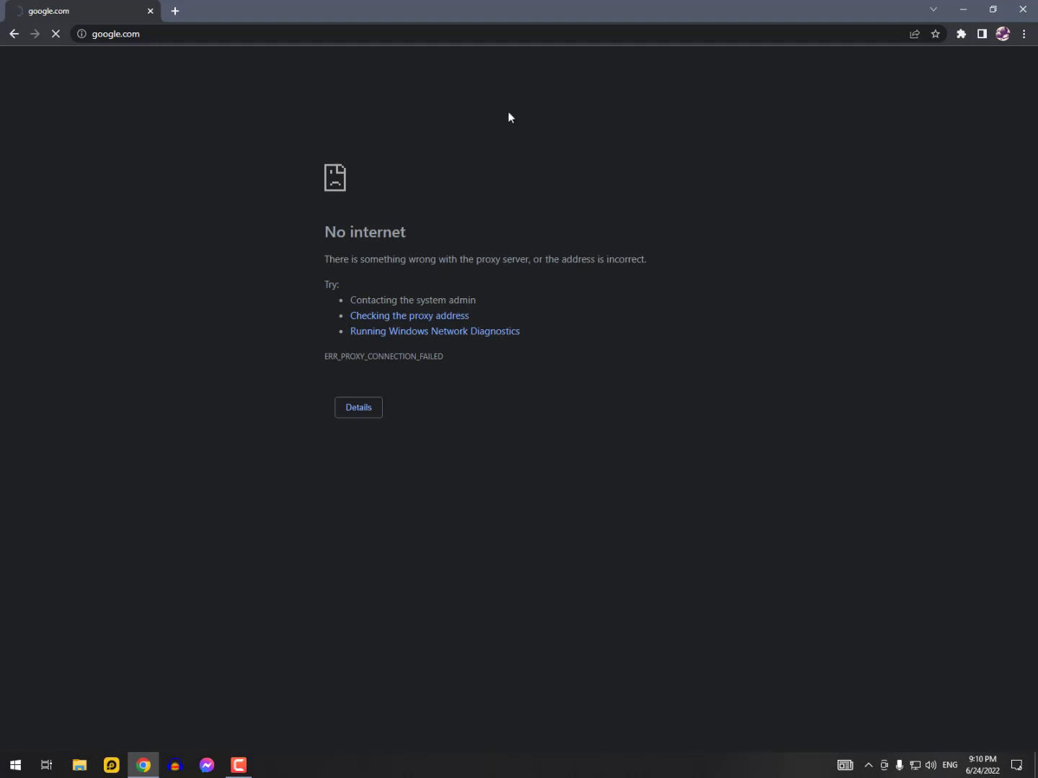
left_click(963, 10)
key("super")
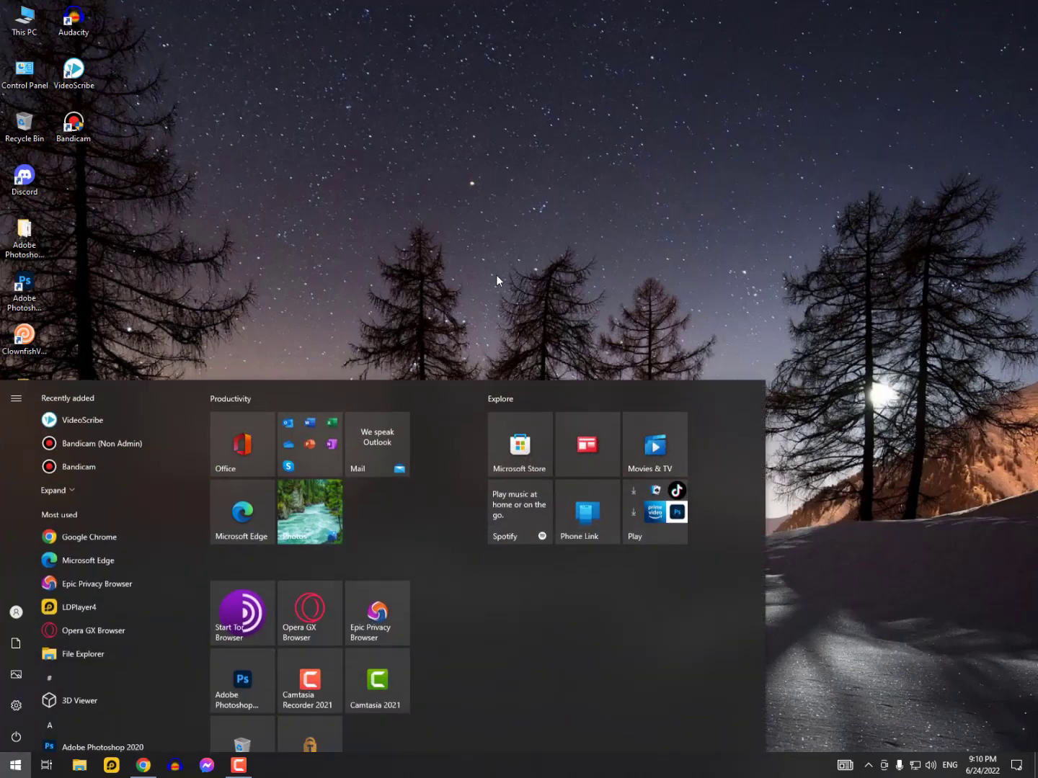
left_click(145, 767)
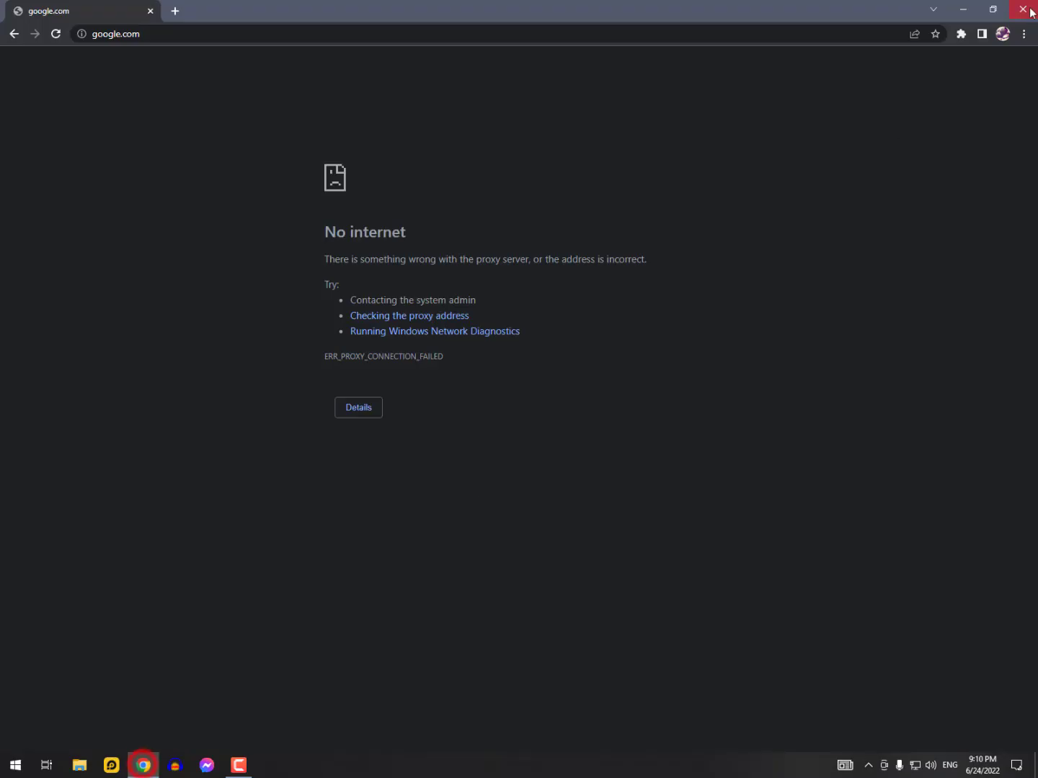
Launch Command Prompt as administrator from a Start search for cmd
left_click(1028, 8)
key("super")
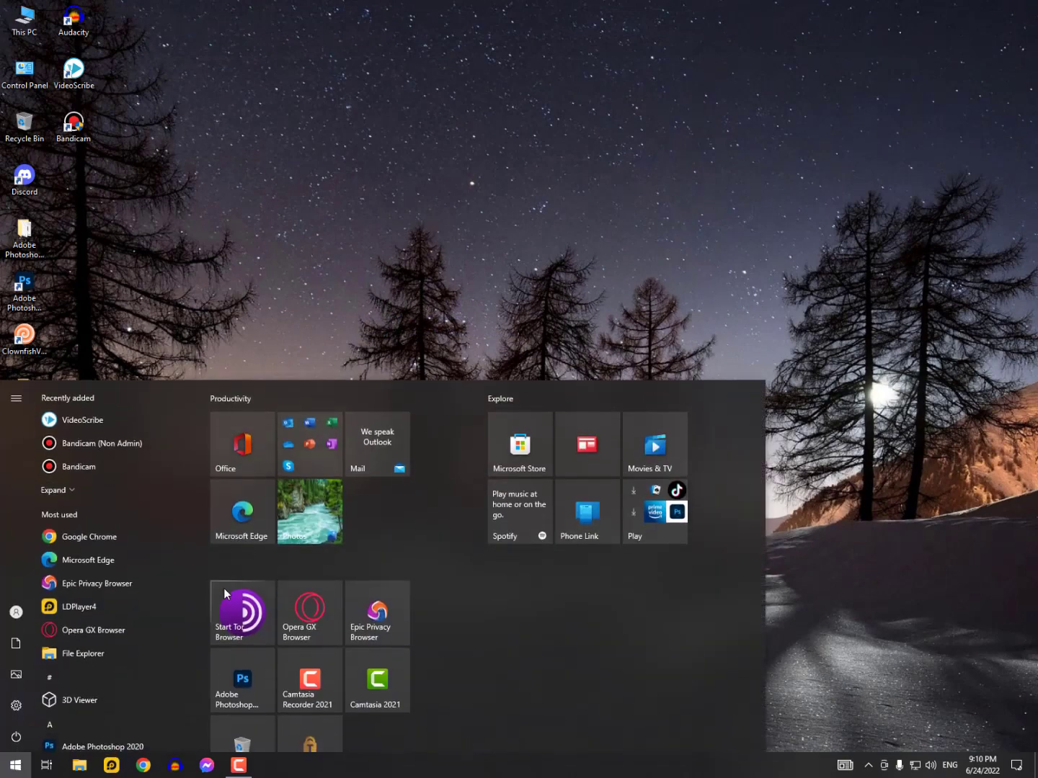
type("cmd")
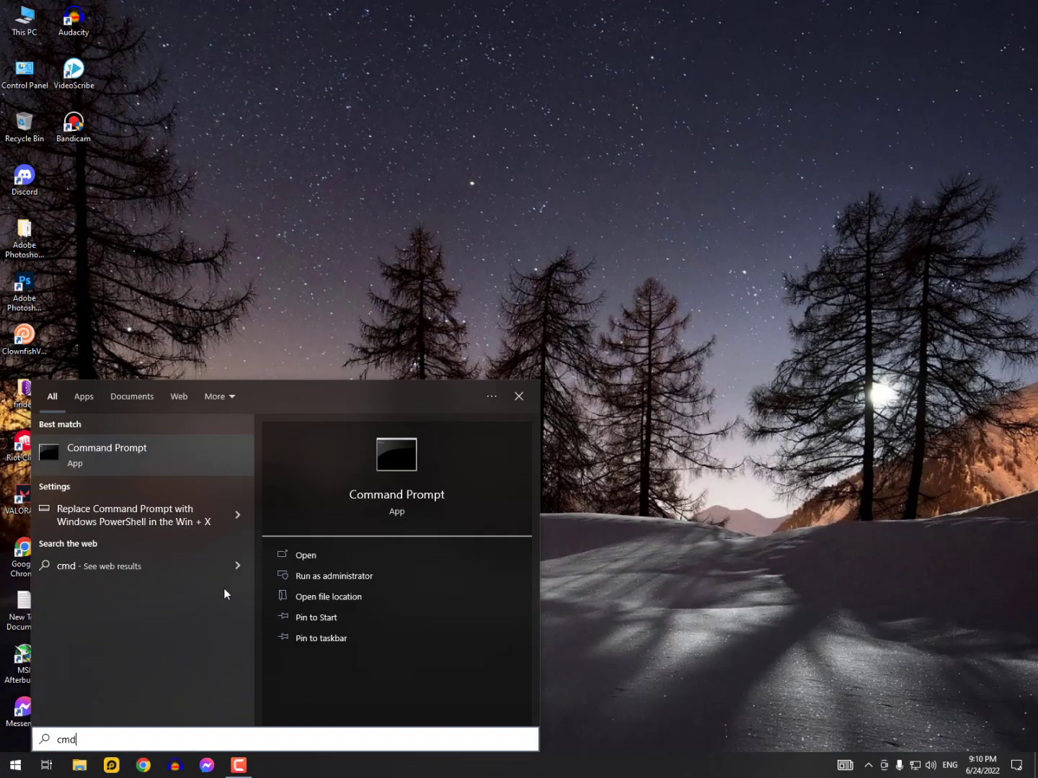
key("shift+F10")
key("Down")
key("Return")
Run ipconfig /flushdns to clear the DNS resolver cache
left_click(356, 240)
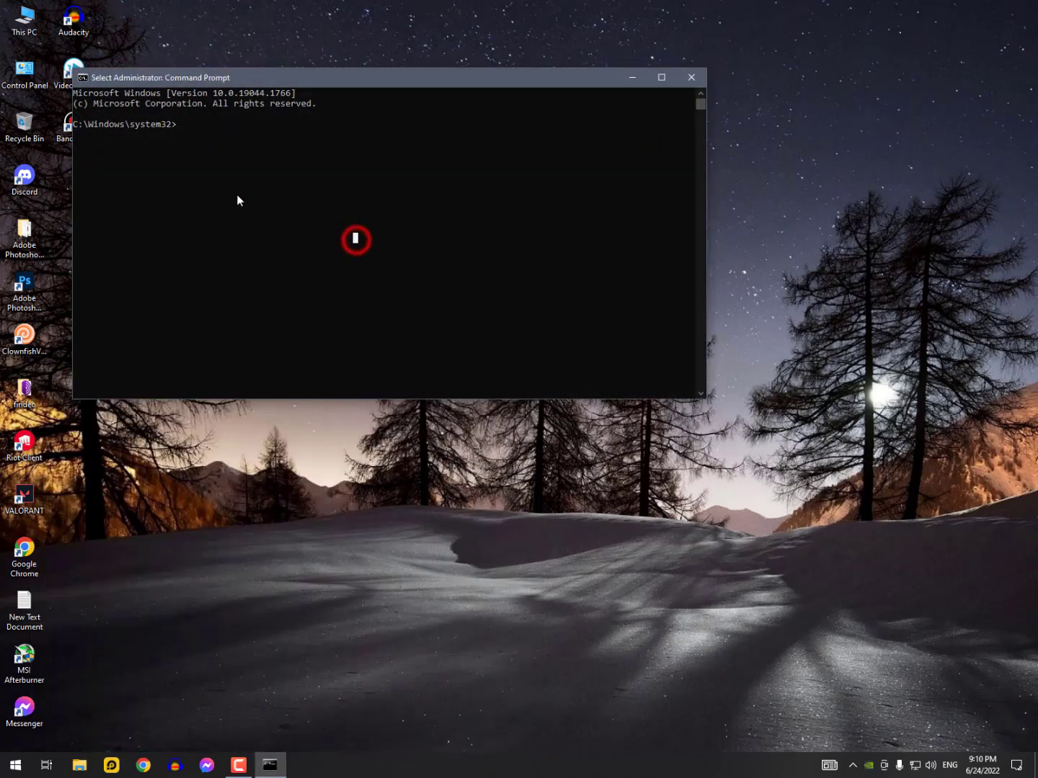
type("ipconfig /")
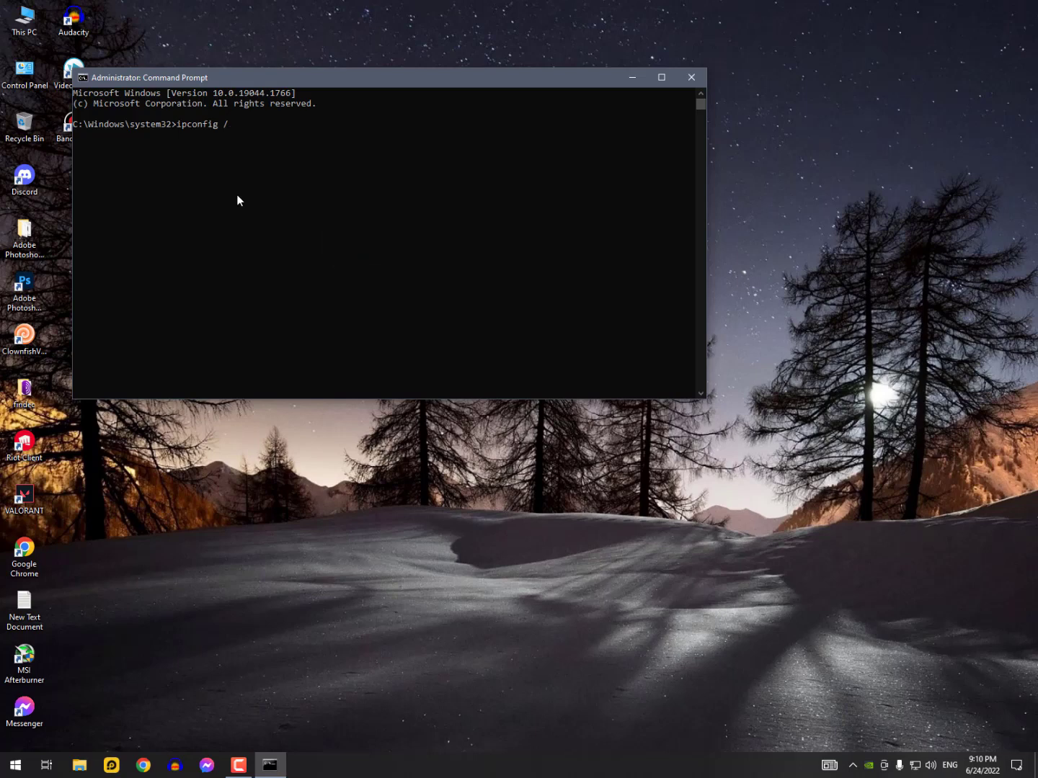
type("flushdn")
type("s")
key("Return")
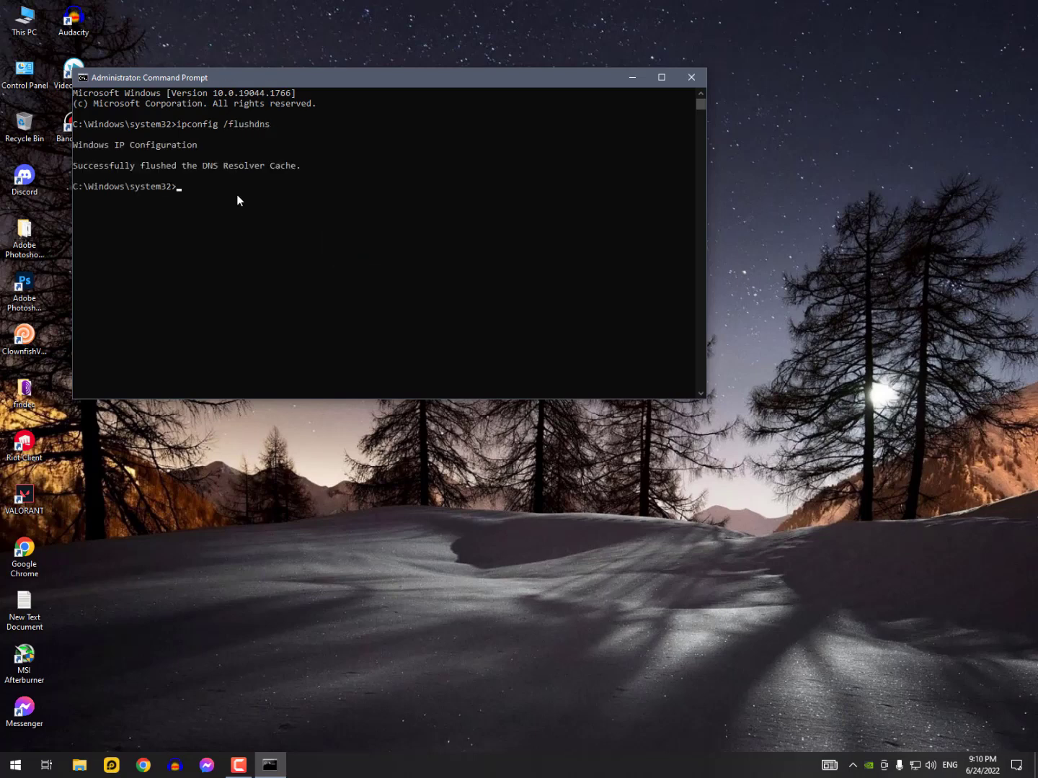
key("super")
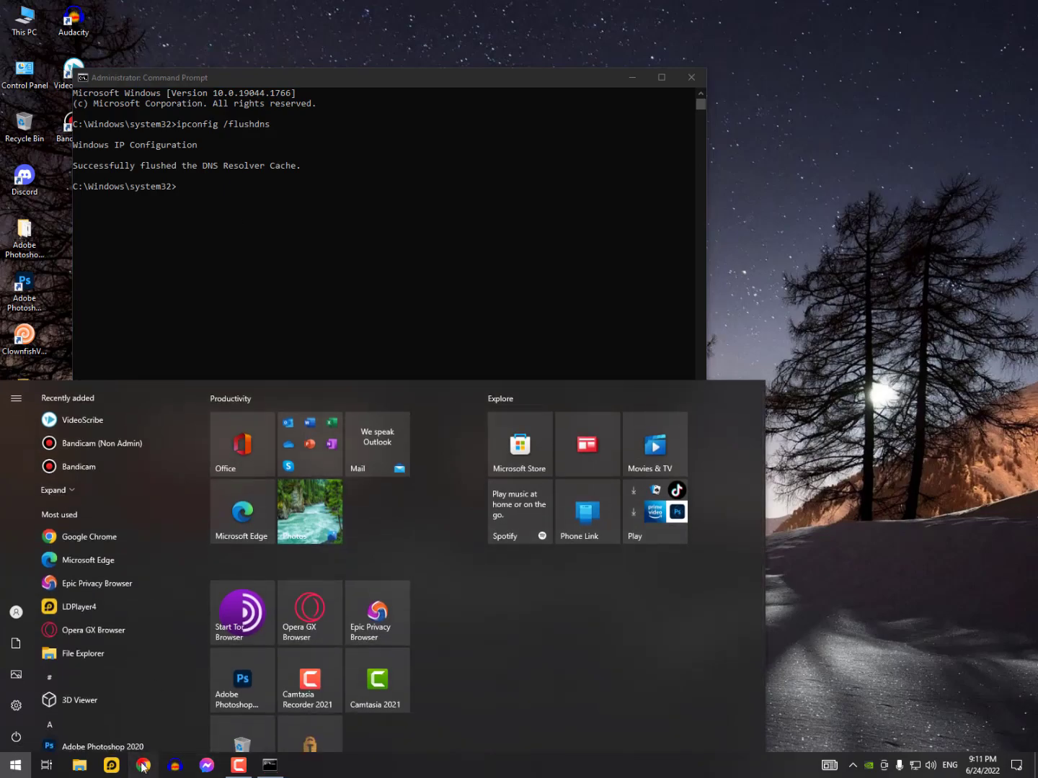
Reopen Chrome and reload google.com, still getting the proxy error
left_click(142, 767)
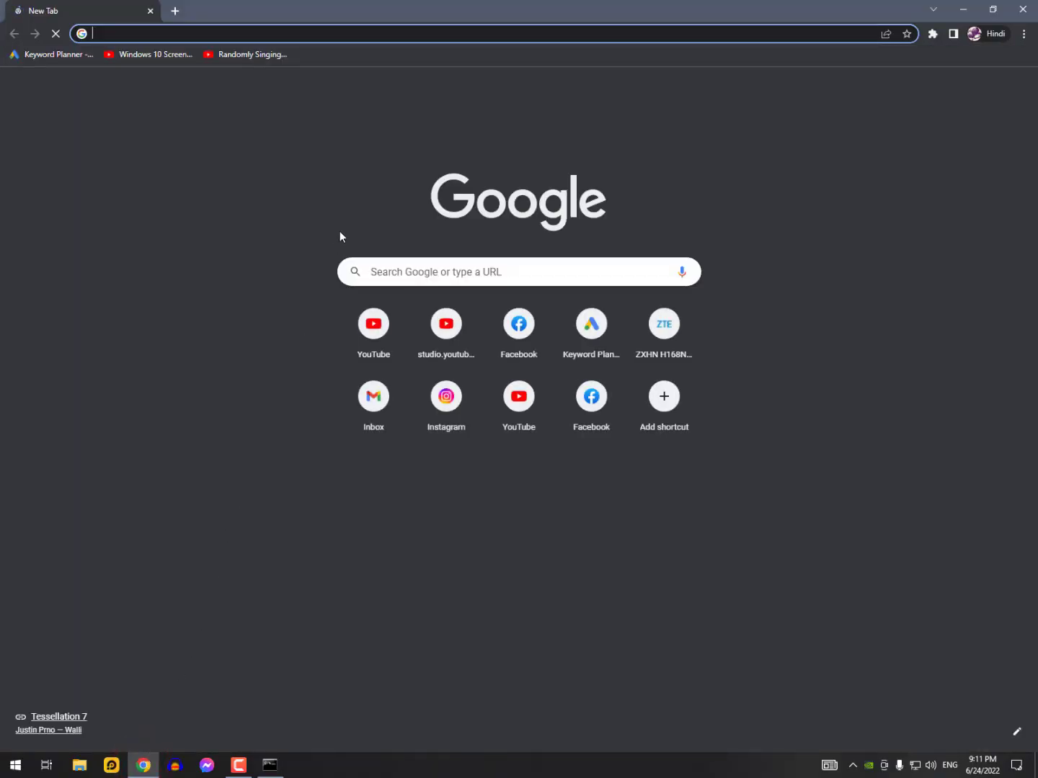
type("google")
key("Return")
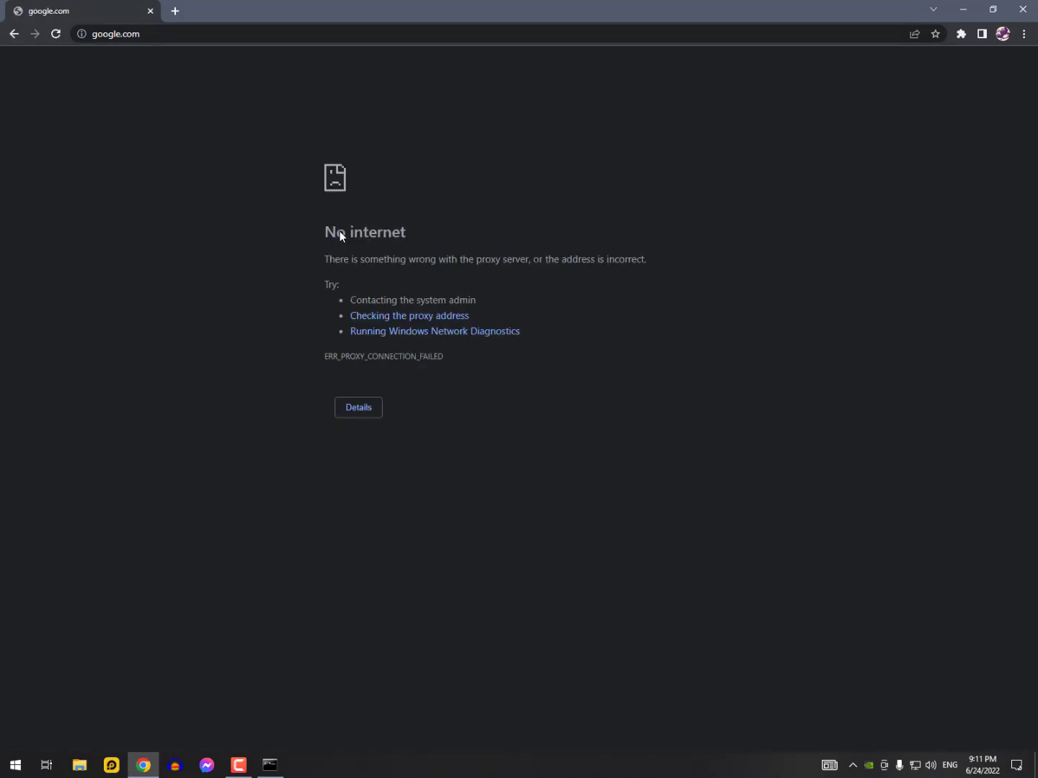
key("F5")
Close the administrator console, then retry and reload google.com in Chrome
left_click(964, 10)
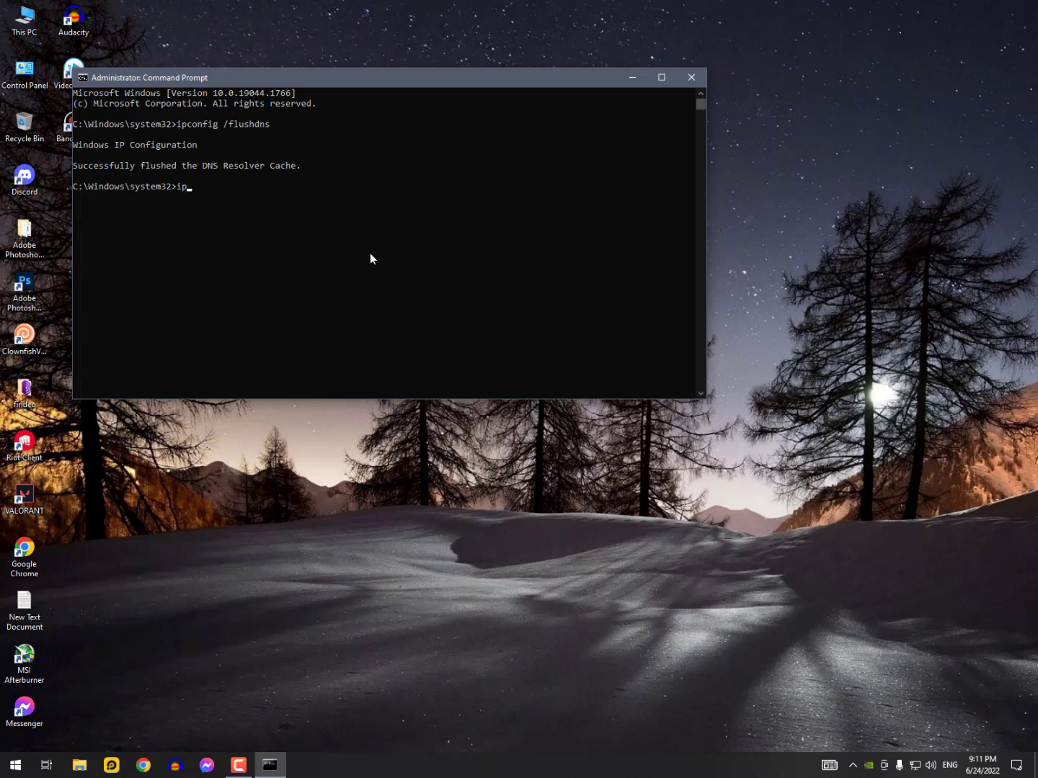
left_click(682, 80)
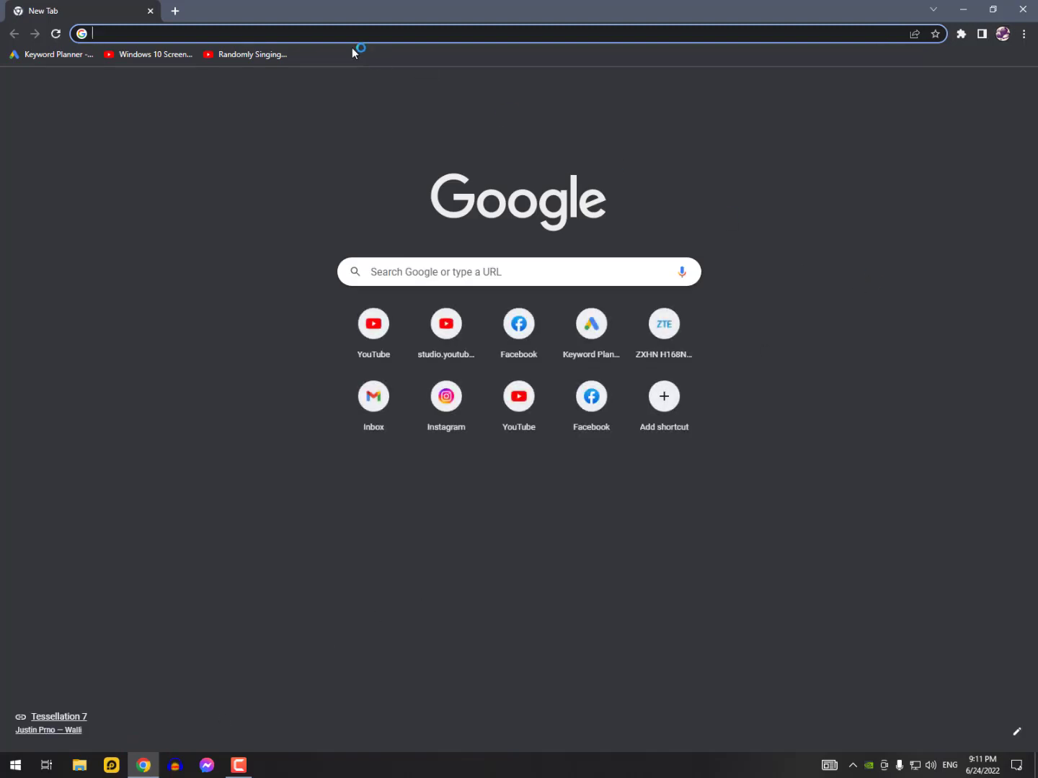
type("google.com")
key("Return")
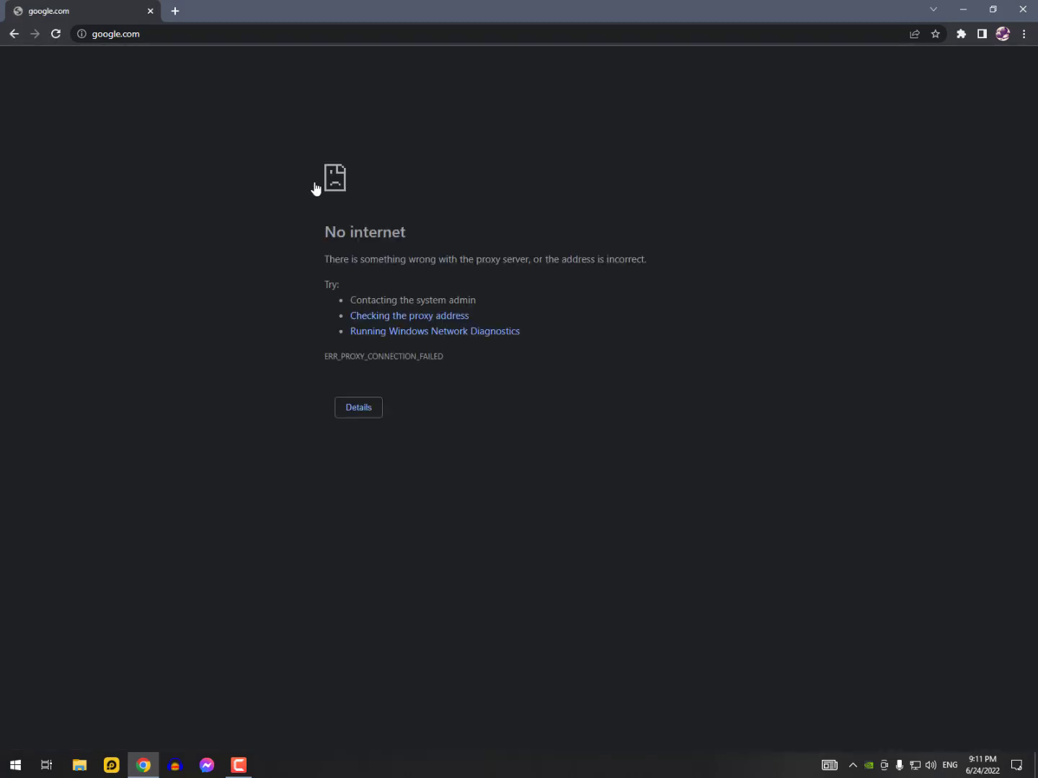
key("F5")
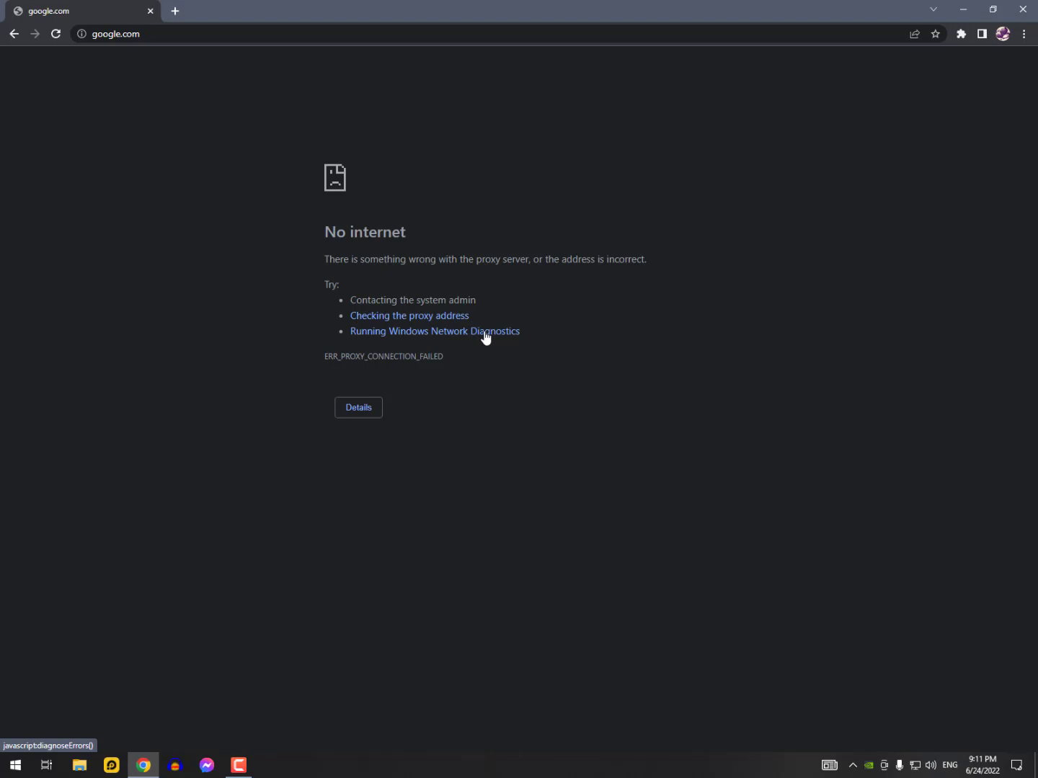
Expand the proxy error's help details and launch Windows Network Diagnostics from the page
left_click(400, 318)
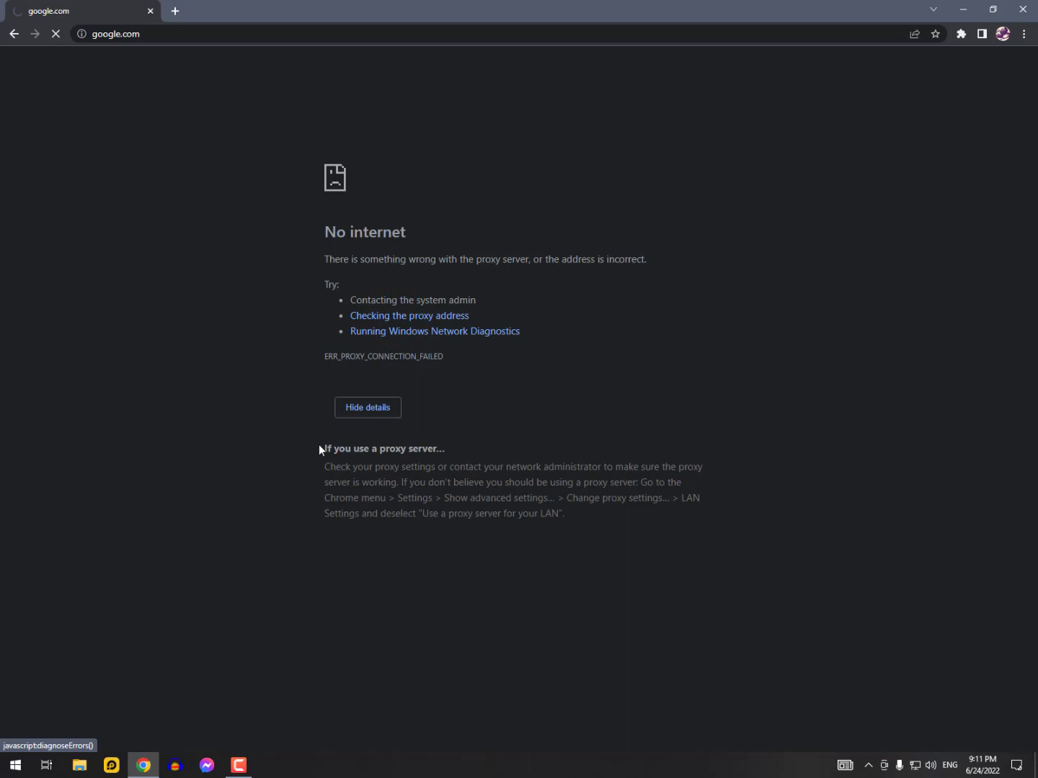
left_click_drag(318, 445, 567, 530)
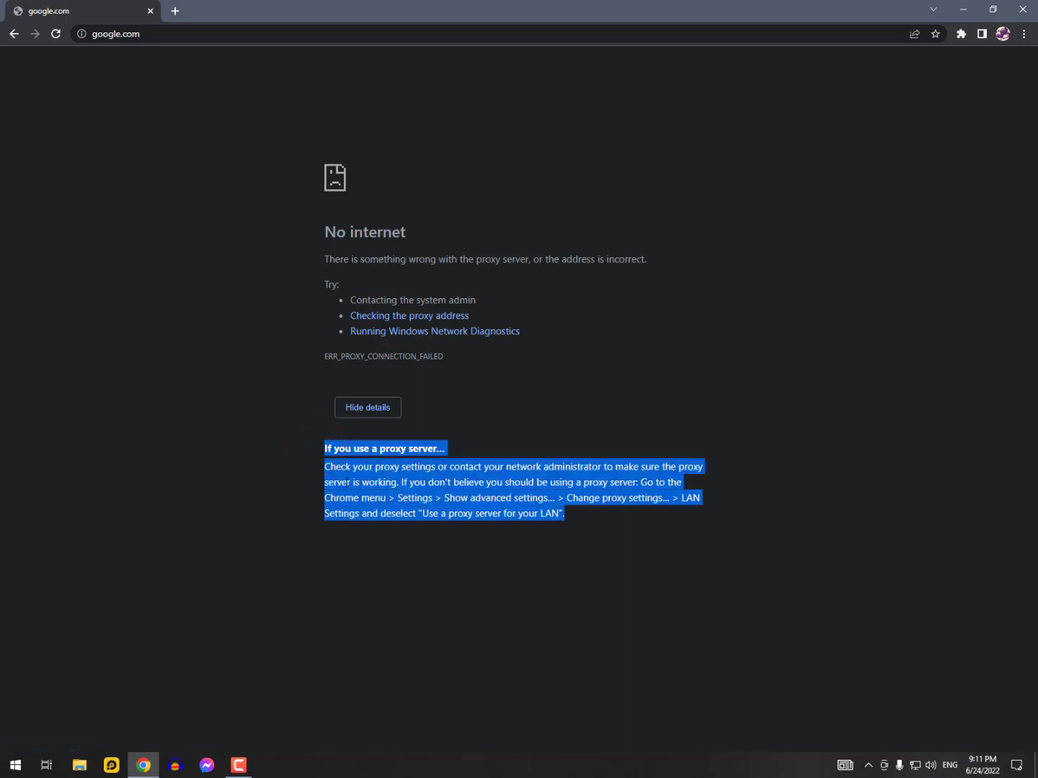
left_click(347, 482)
left_click_drag(303, 450, 709, 564)
left_click(442, 333)
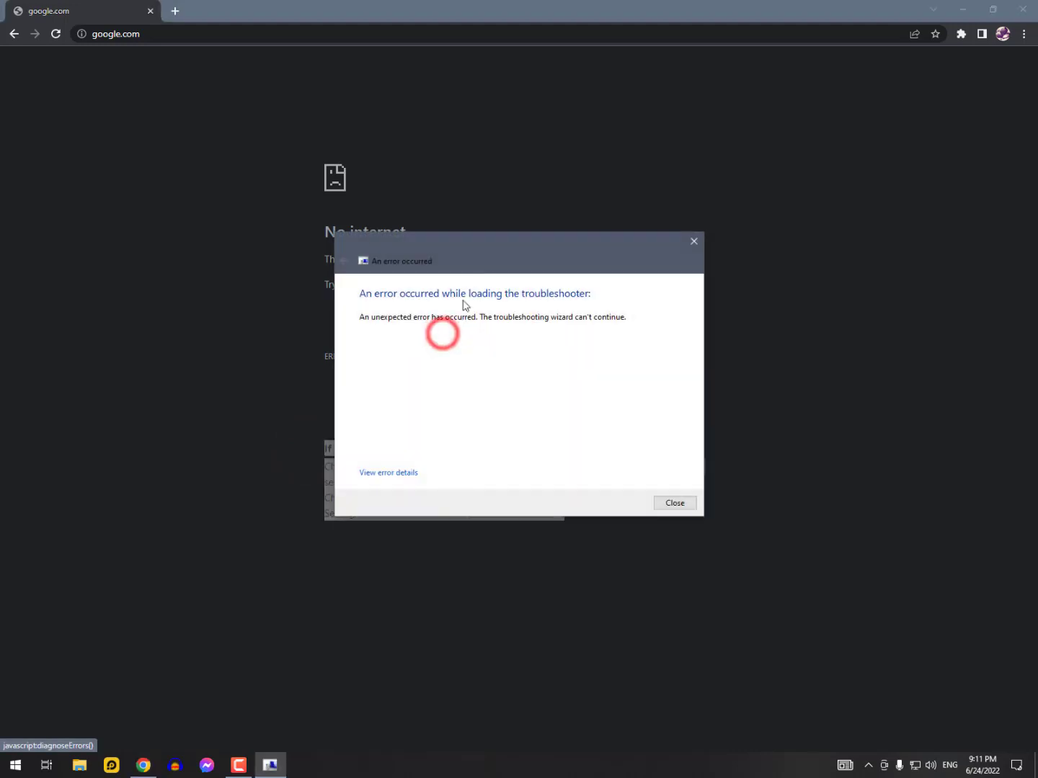
left_click_drag(496, 246, 441, 75)
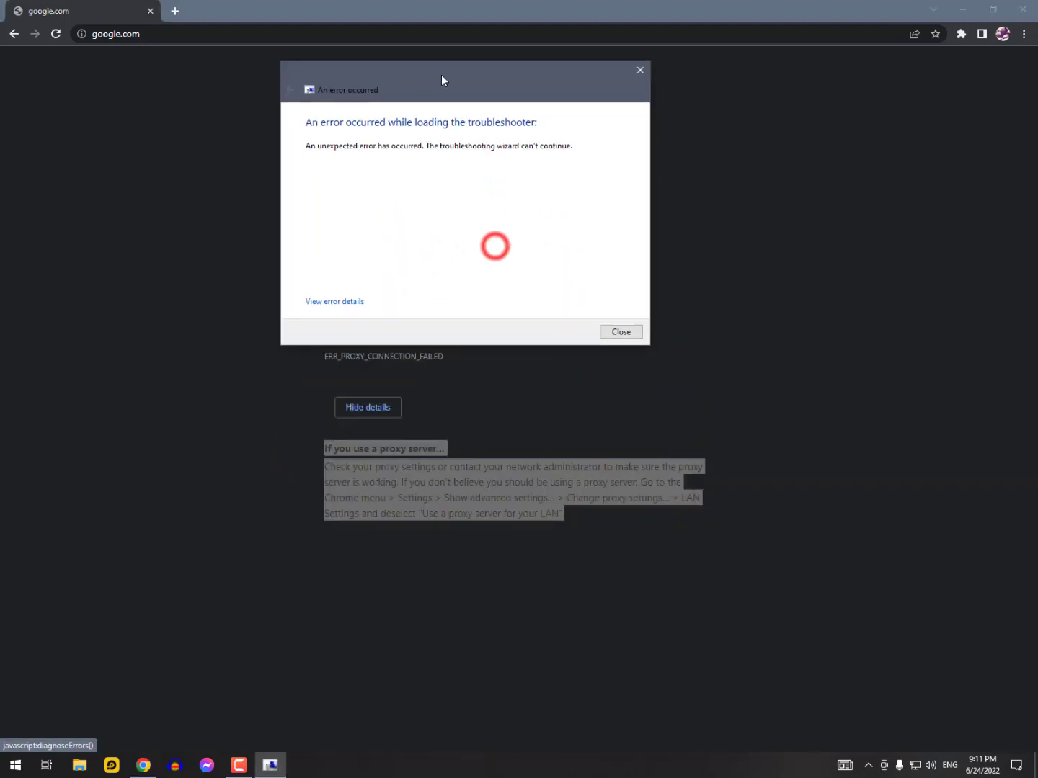
left_click(337, 301)
Dismiss the diagnostics error and browse Network & Internet in Windows Settings
left_click(614, 331)
key("super+d")
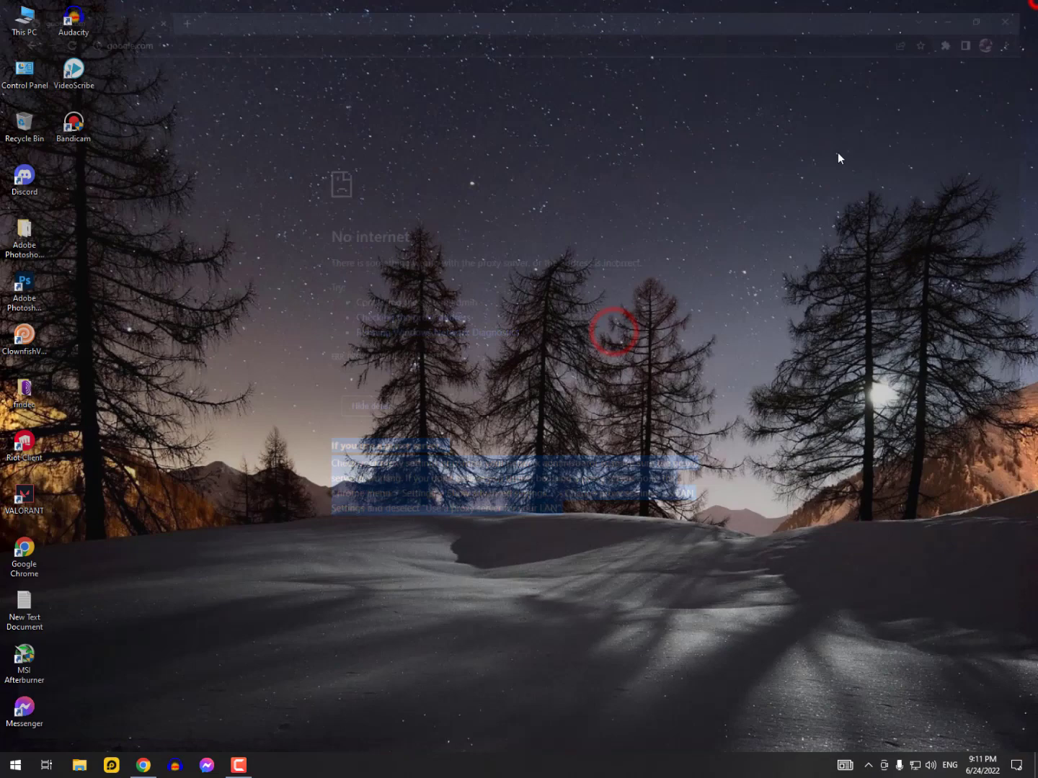
key("super")
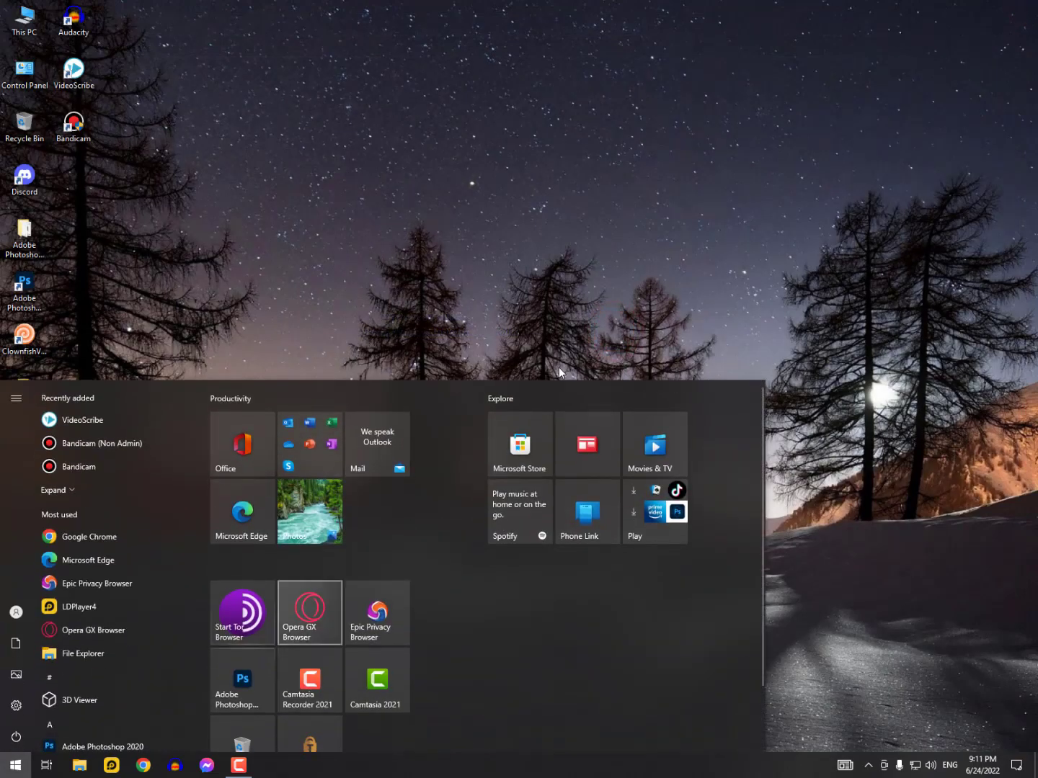
left_click(15, 710)
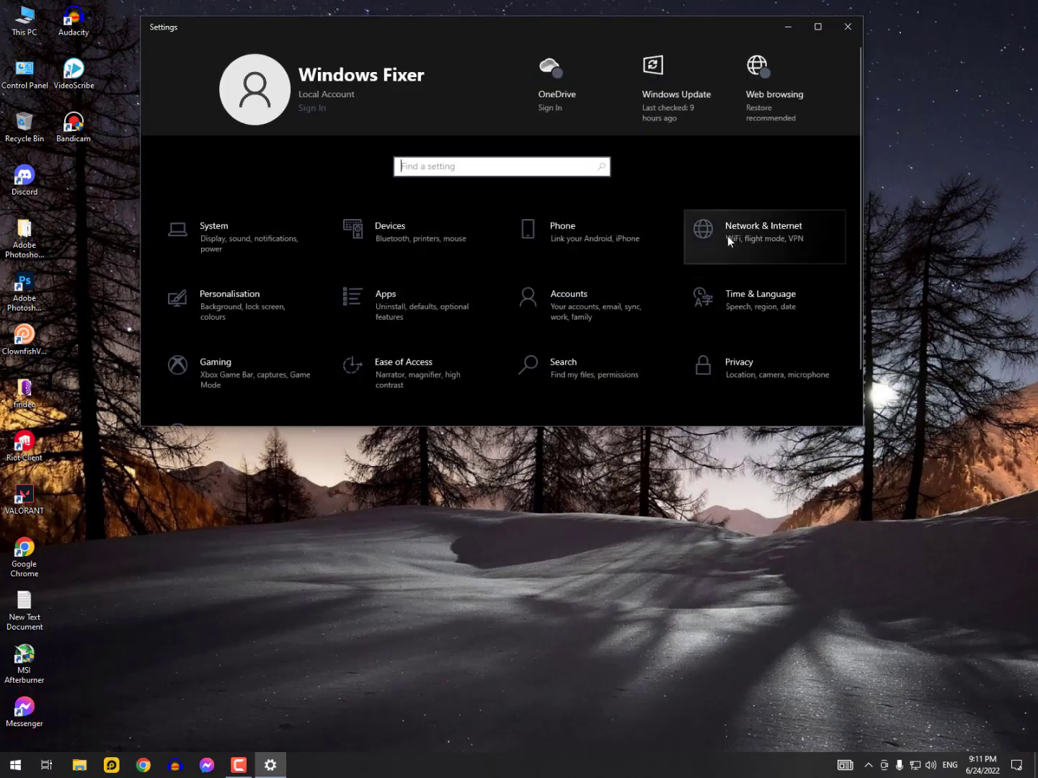
left_click(733, 233)
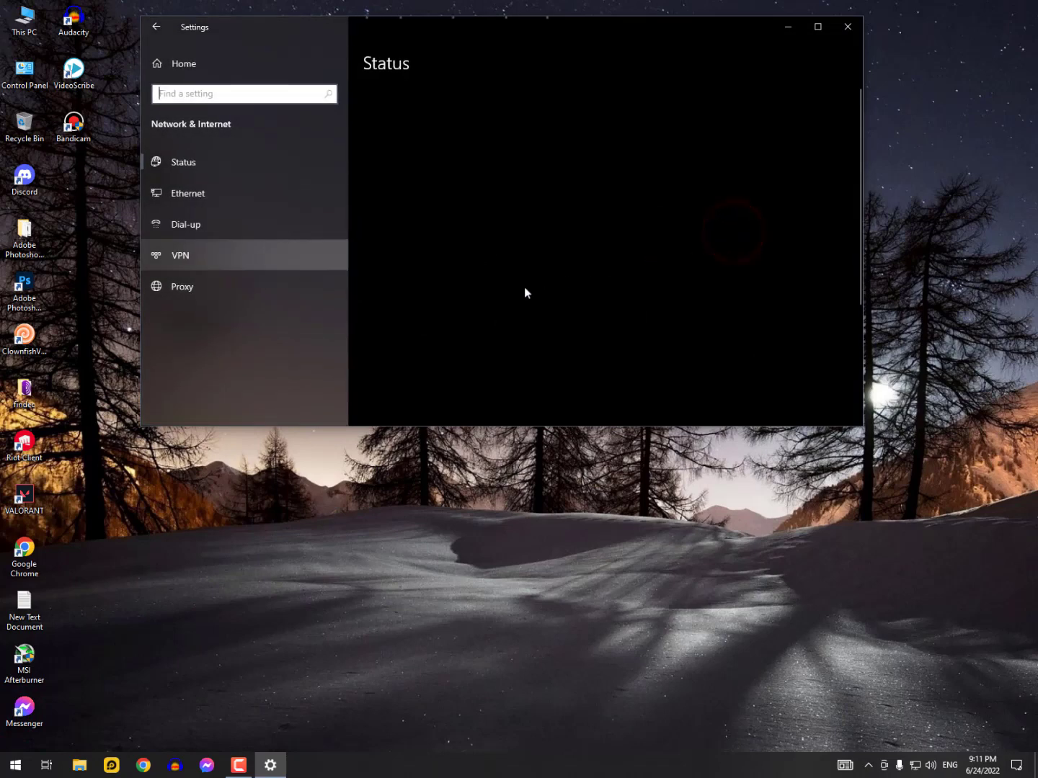
scroll(465, 307, "down", 3)
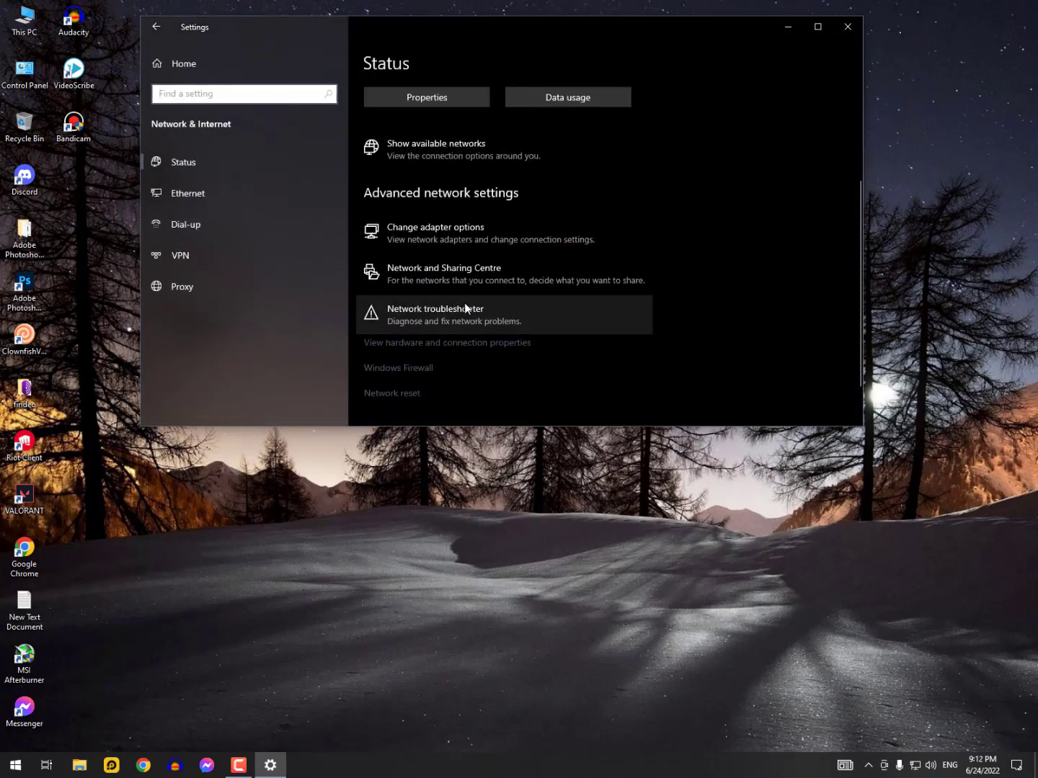
scroll(465, 305, "down", 2)
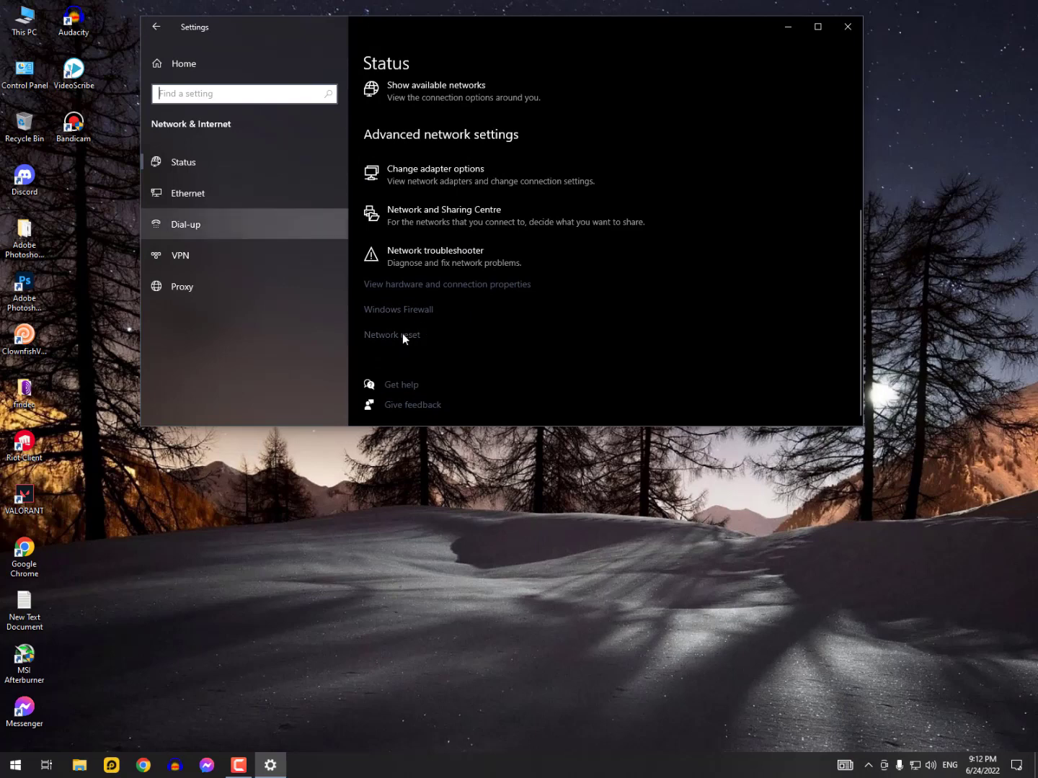
Search settings for 'trou' and reach Update & Security's Additional troubleshooters list
left_click(155, 27)
left_click(509, 170)
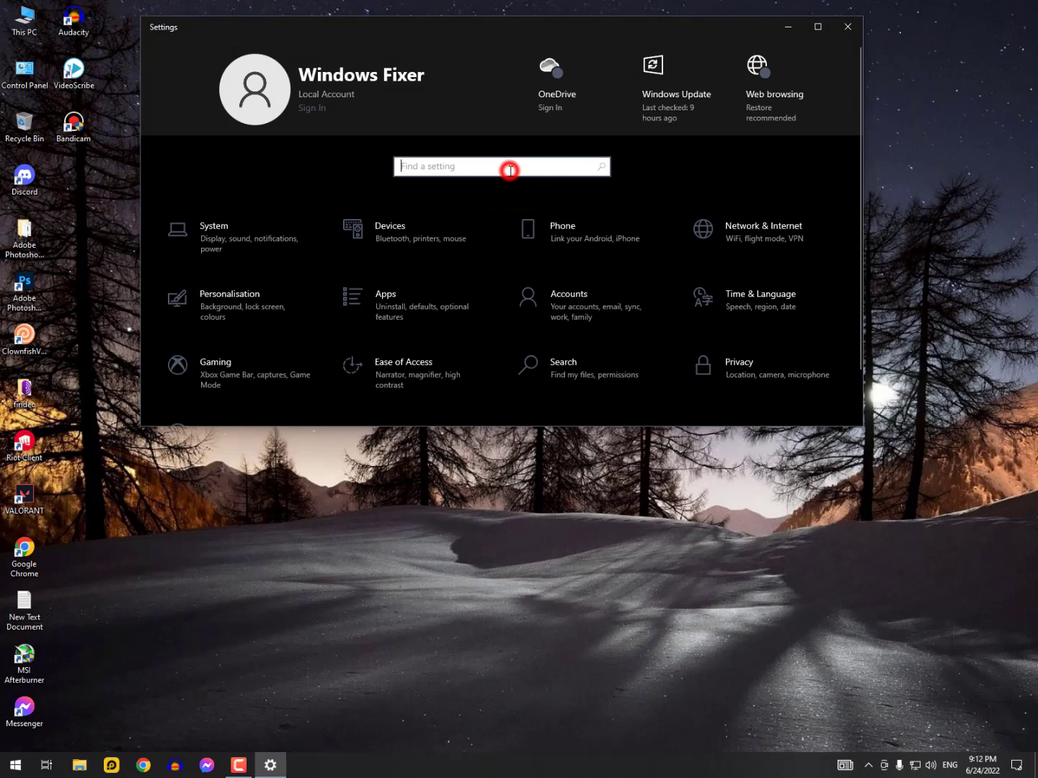
type("t")
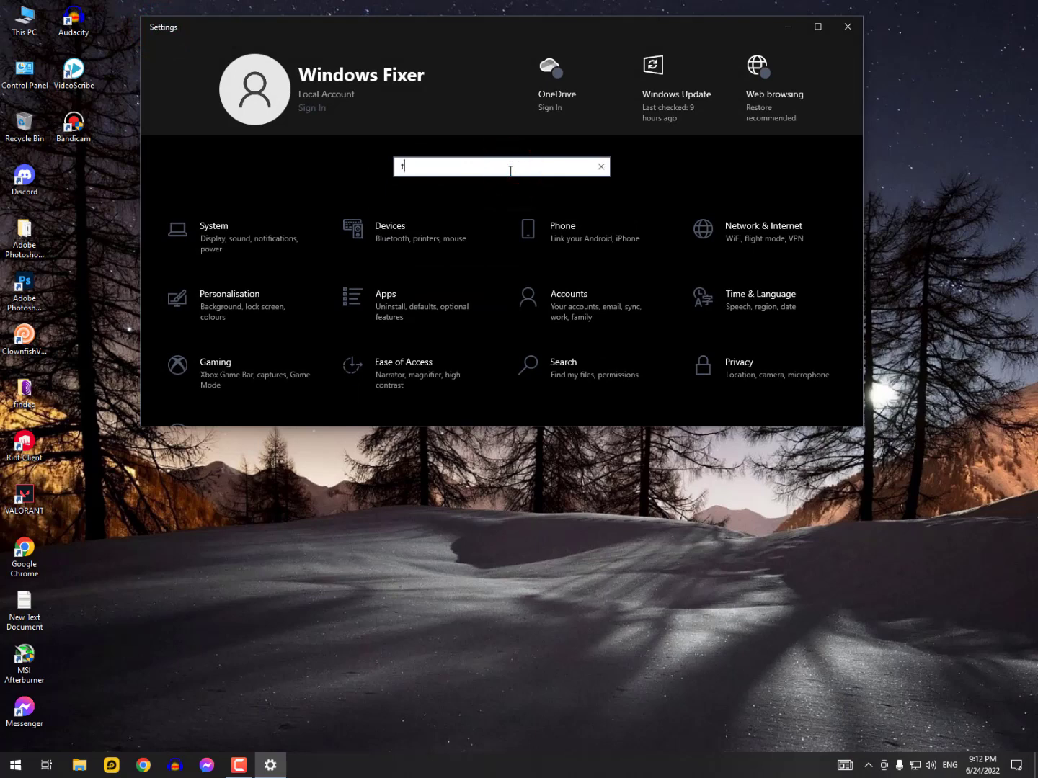
type("rou")
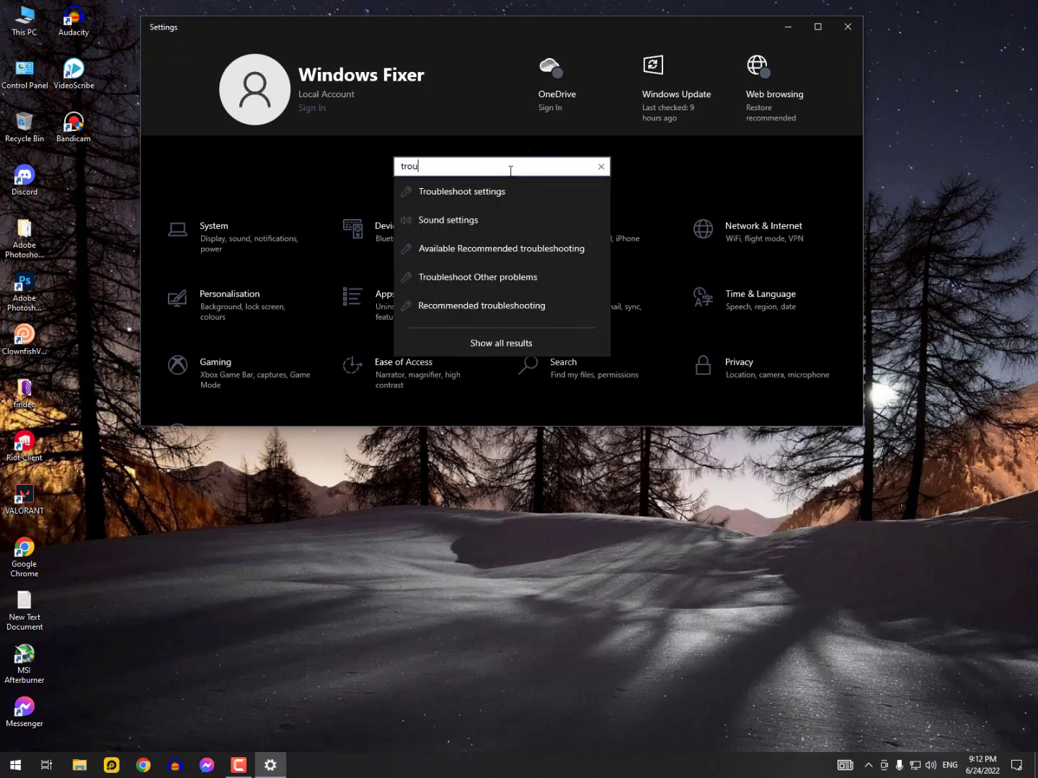
scroll(269, 359, "down", 2)
left_click(230, 390)
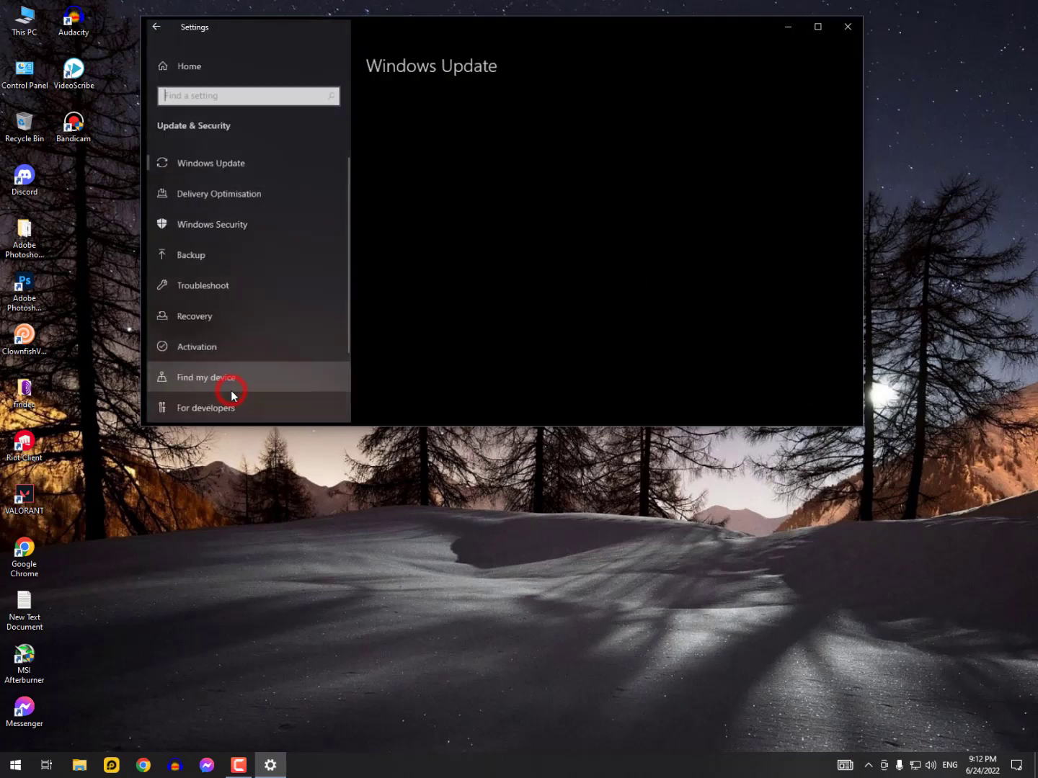
left_click(204, 287)
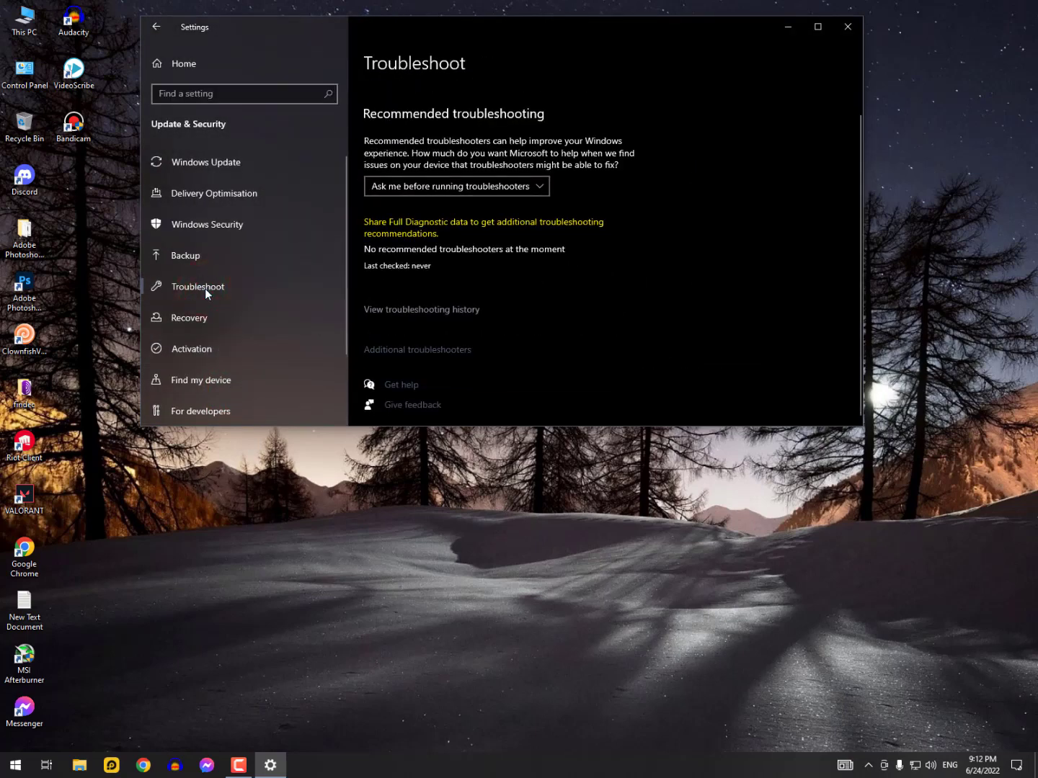
left_click(447, 350)
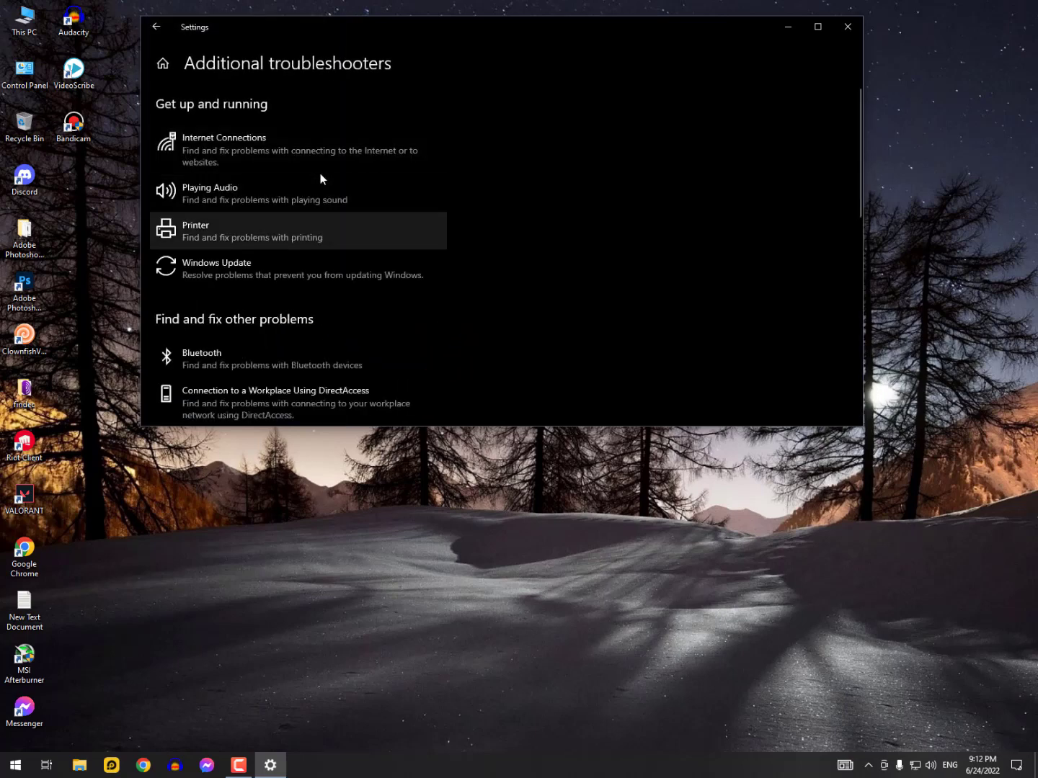
Run the Internet Connections troubleshooter on 'Troubleshoot my connection to the Internet', then close it
left_click(305, 147)
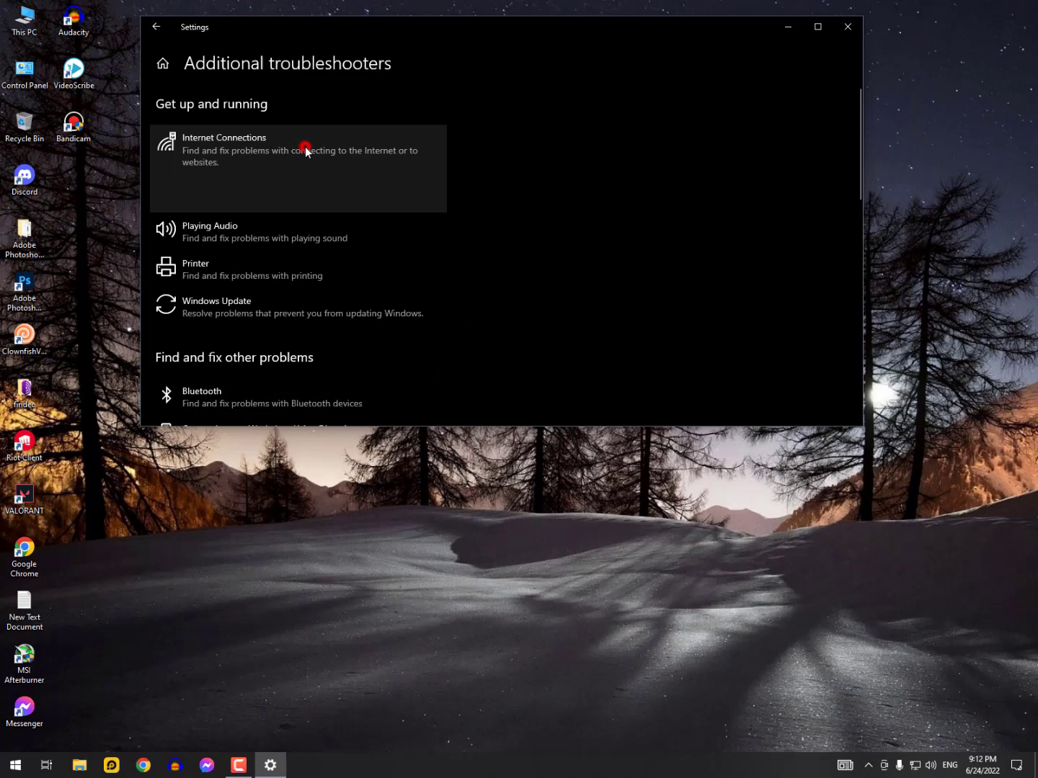
left_click(372, 195)
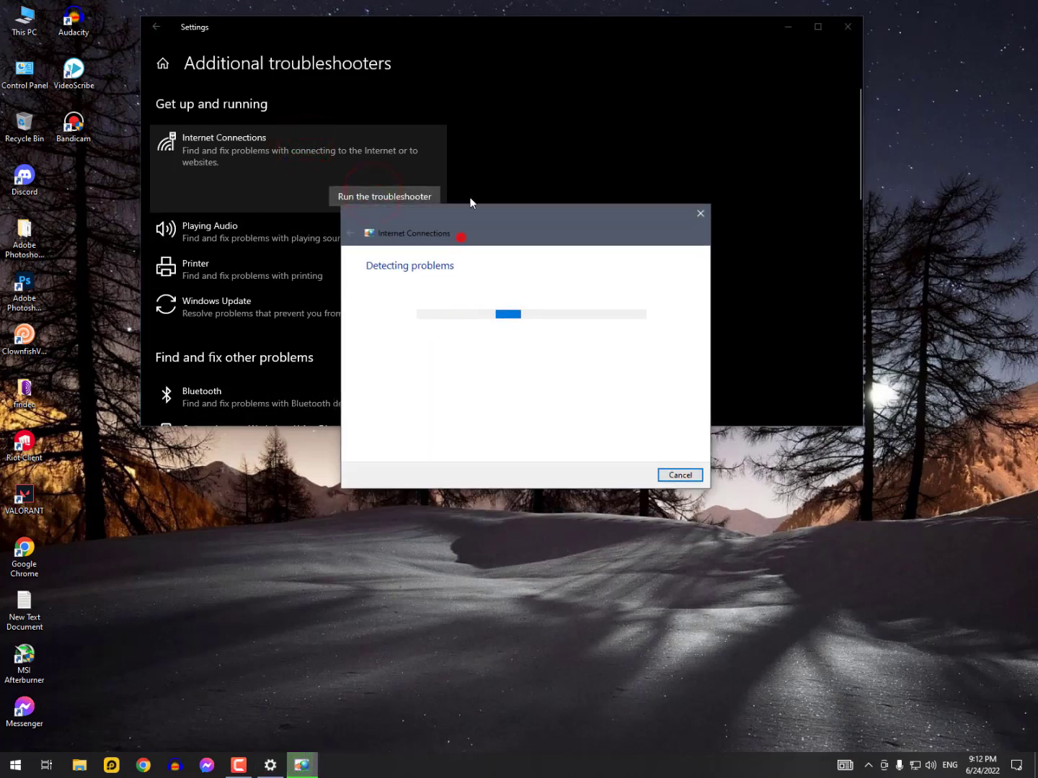
left_click(458, 239)
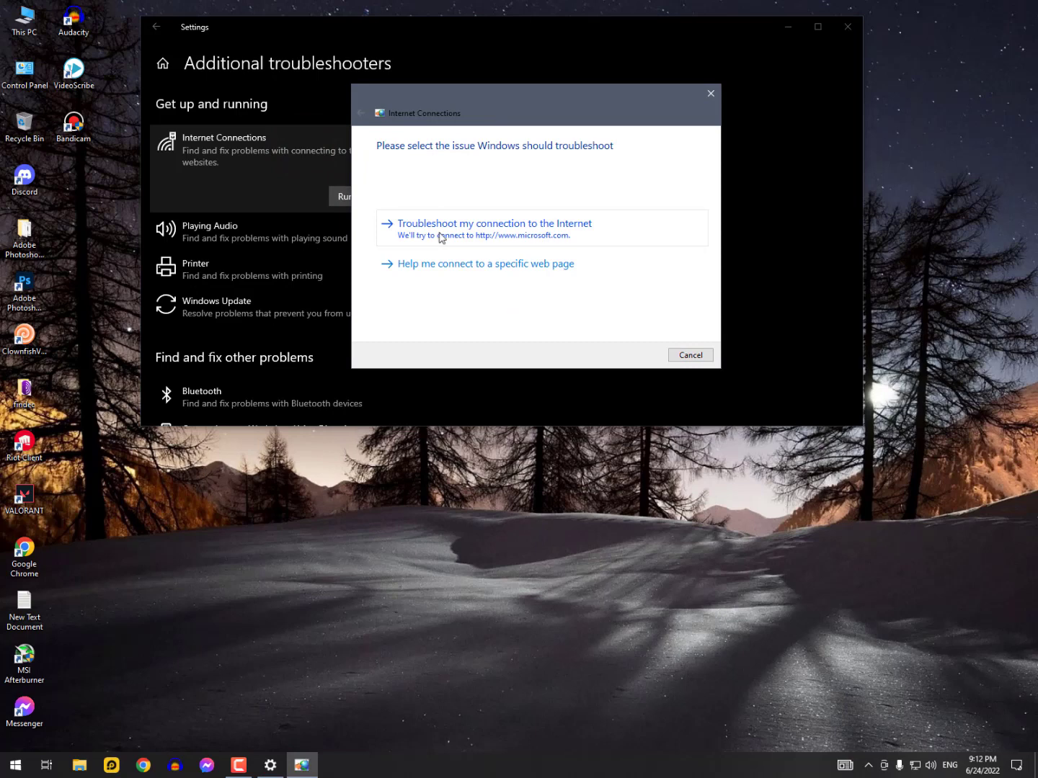
left_click(532, 232)
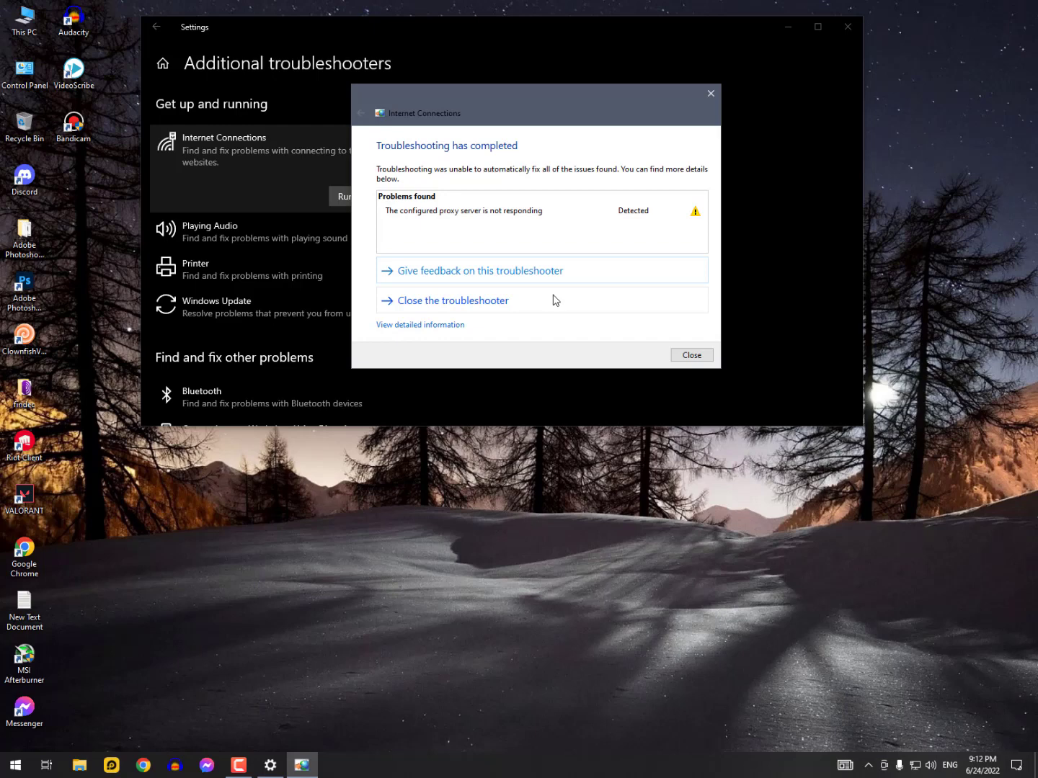
left_click(545, 210)
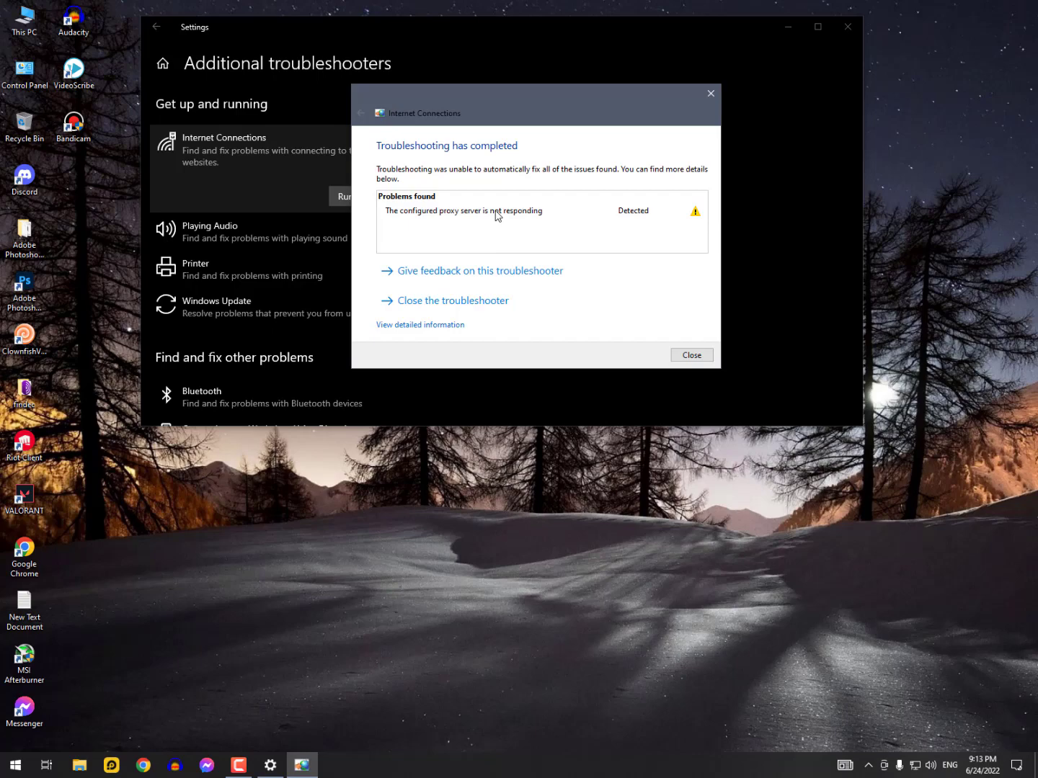
left_click(691, 355)
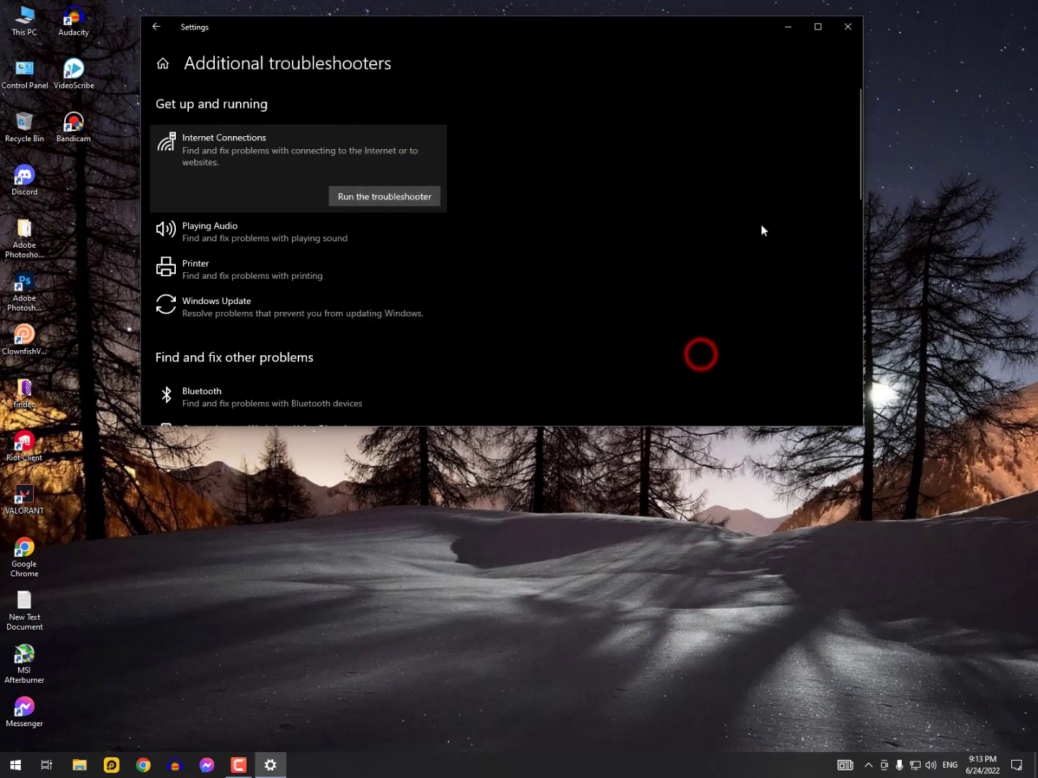
Close Settings and launch Command Prompt as administrator from the Start search
left_click(849, 27)
left_click(15, 766)
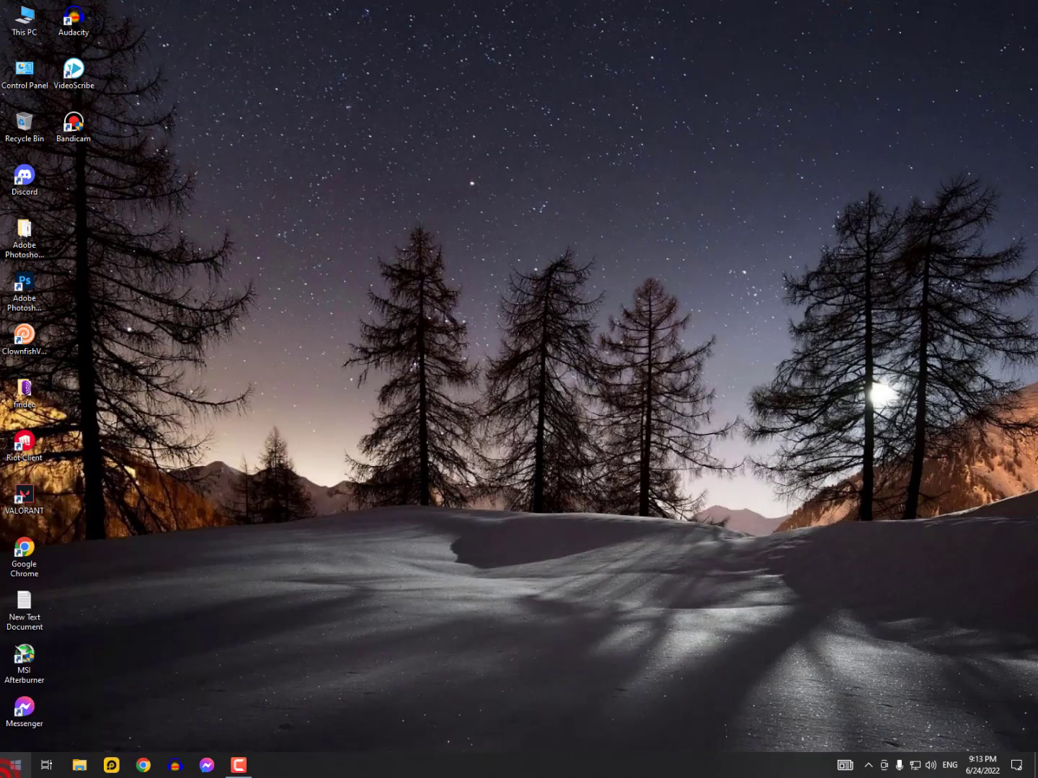
left_click(14, 766)
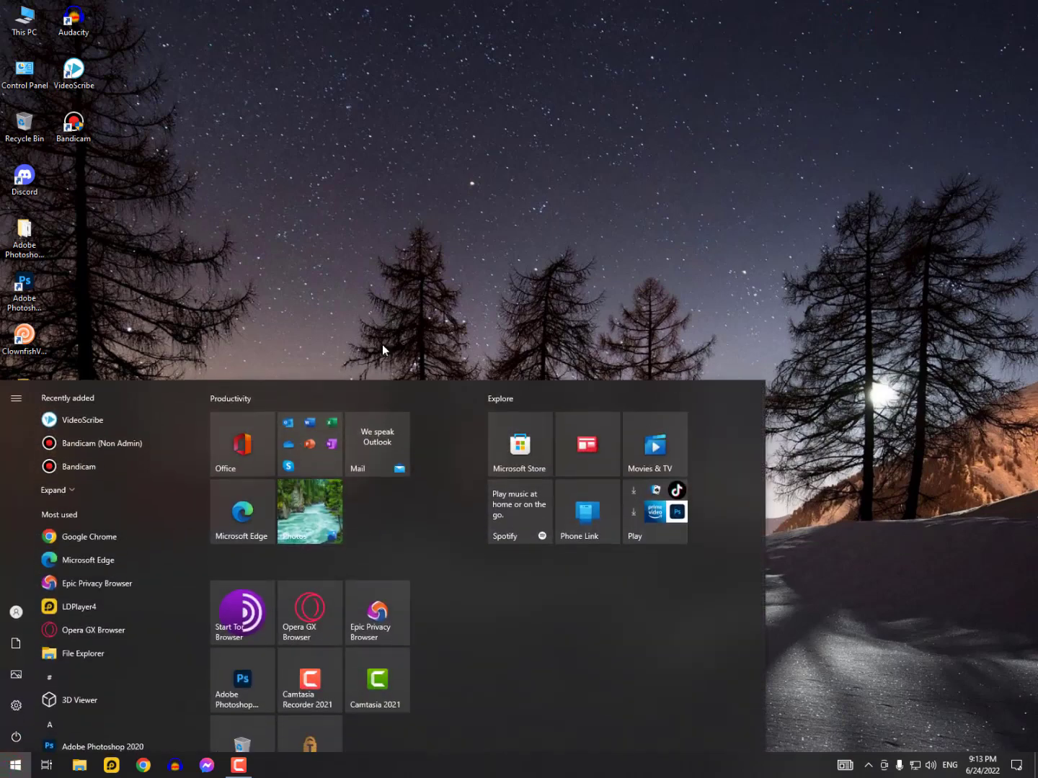
type("cmd")
key("Return")
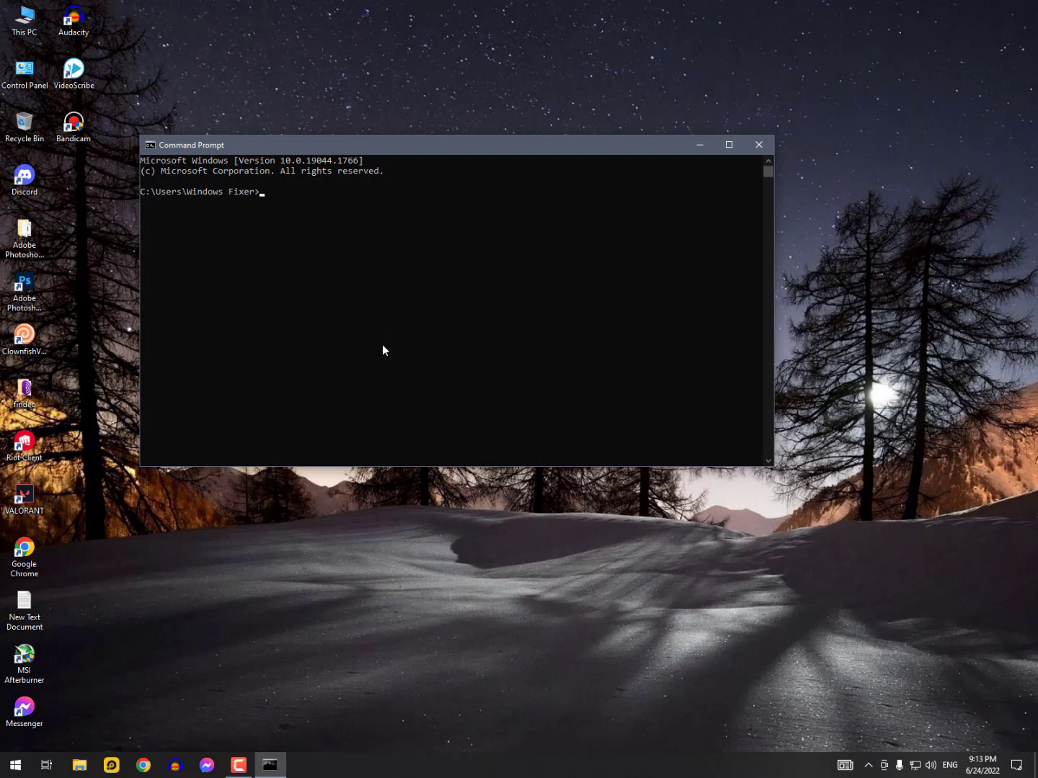
key("alt+F4")
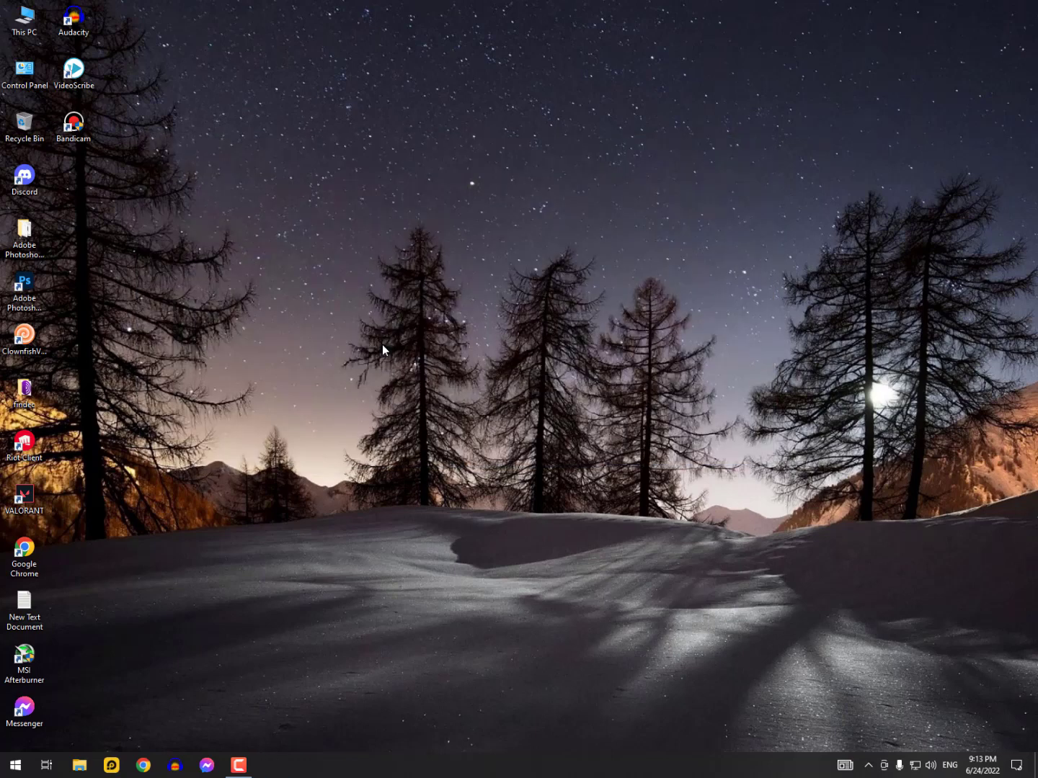
key("super")
type("cmd")
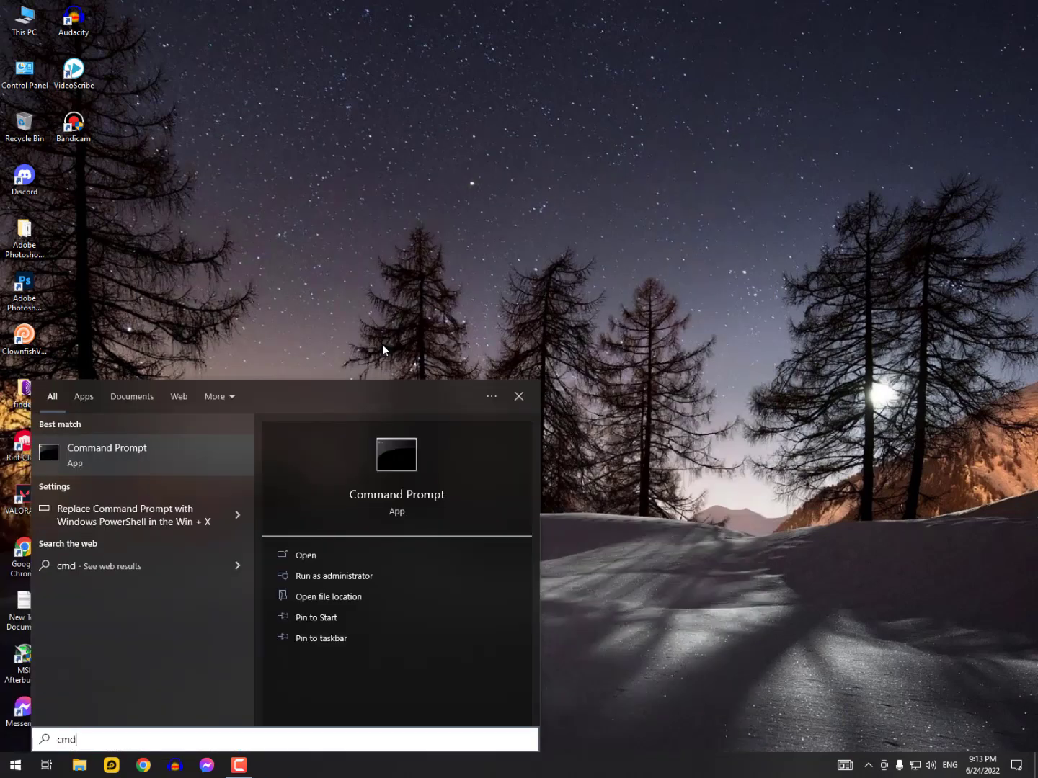
key("shift+F10")
key("Escape")
key("ctrl+shift+Return")
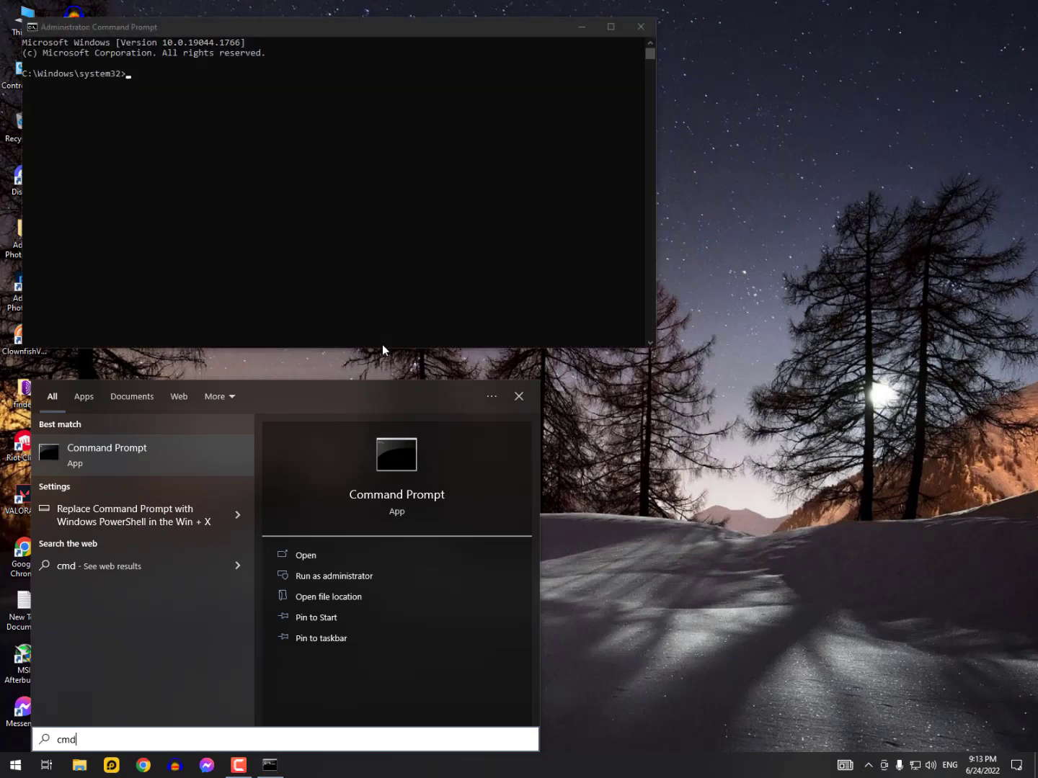
left_click(268, 98)
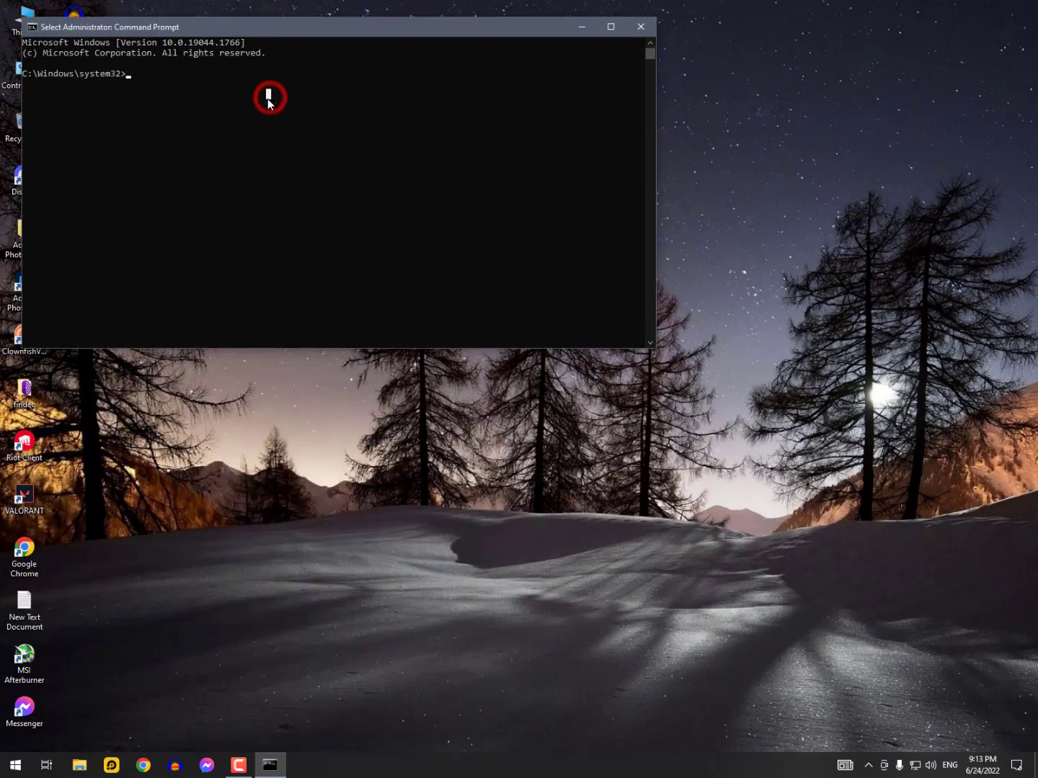
Run ipconfig /renew and ipconfig /release, exit the console, and check the network list
type("ipconfig /")
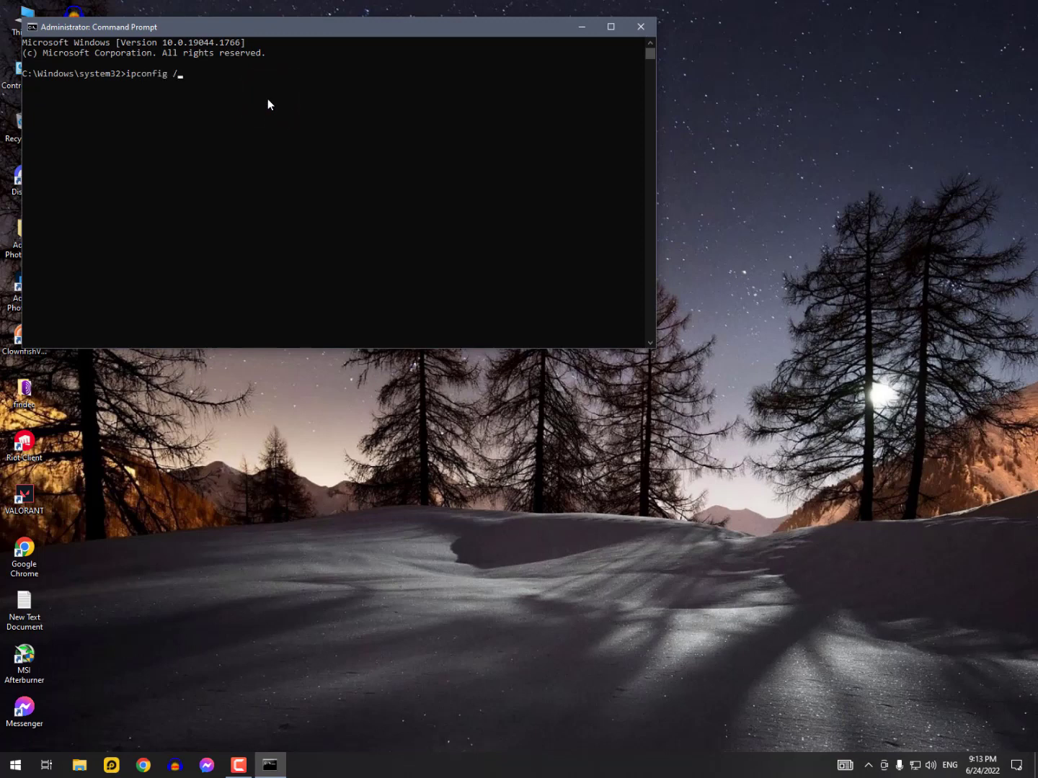
type("renew")
key("Return")
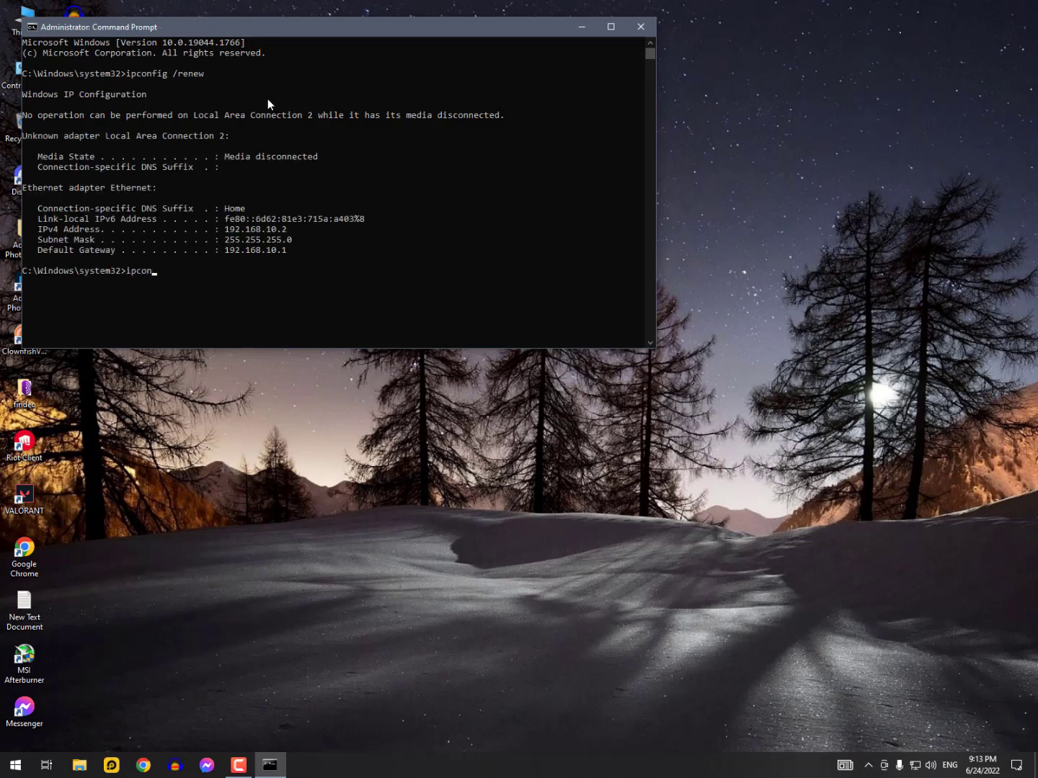
type("fig /release")
key("Return")
type("exit")
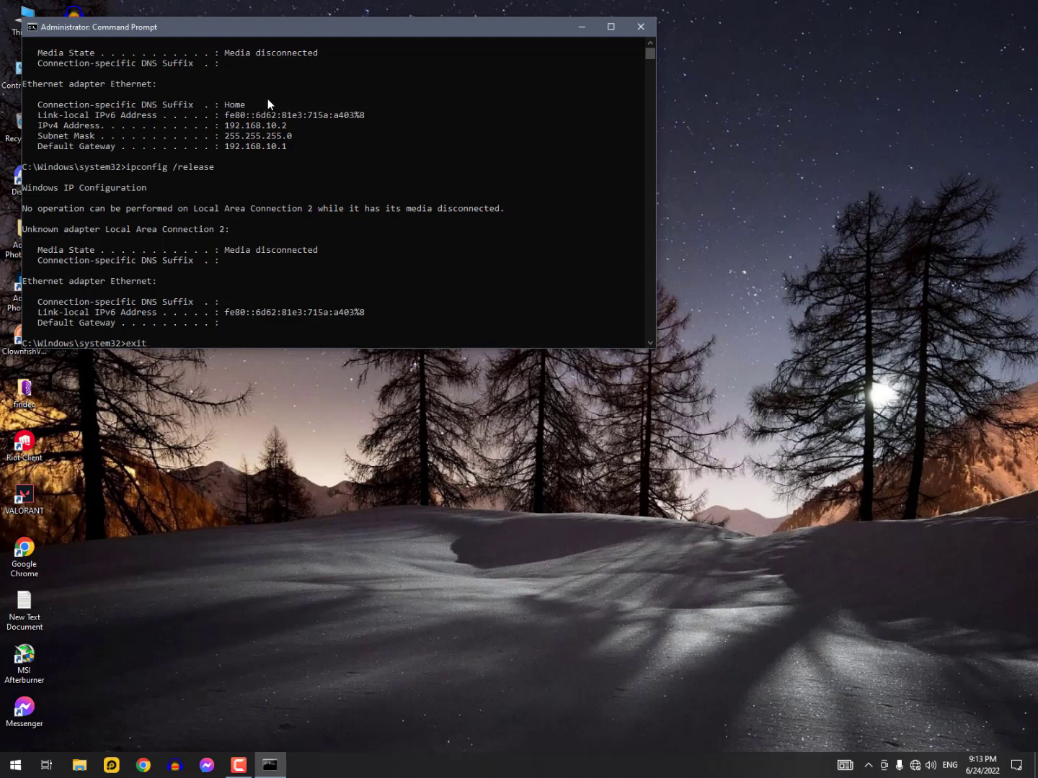
key("Return")
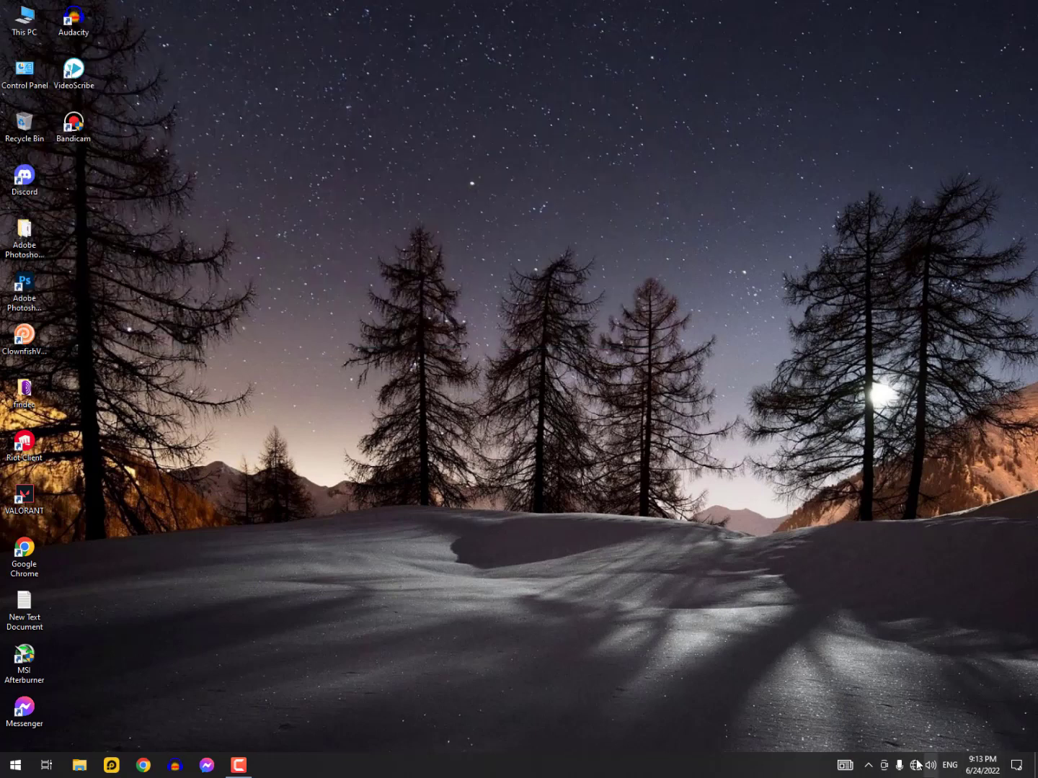
left_click(915, 765)
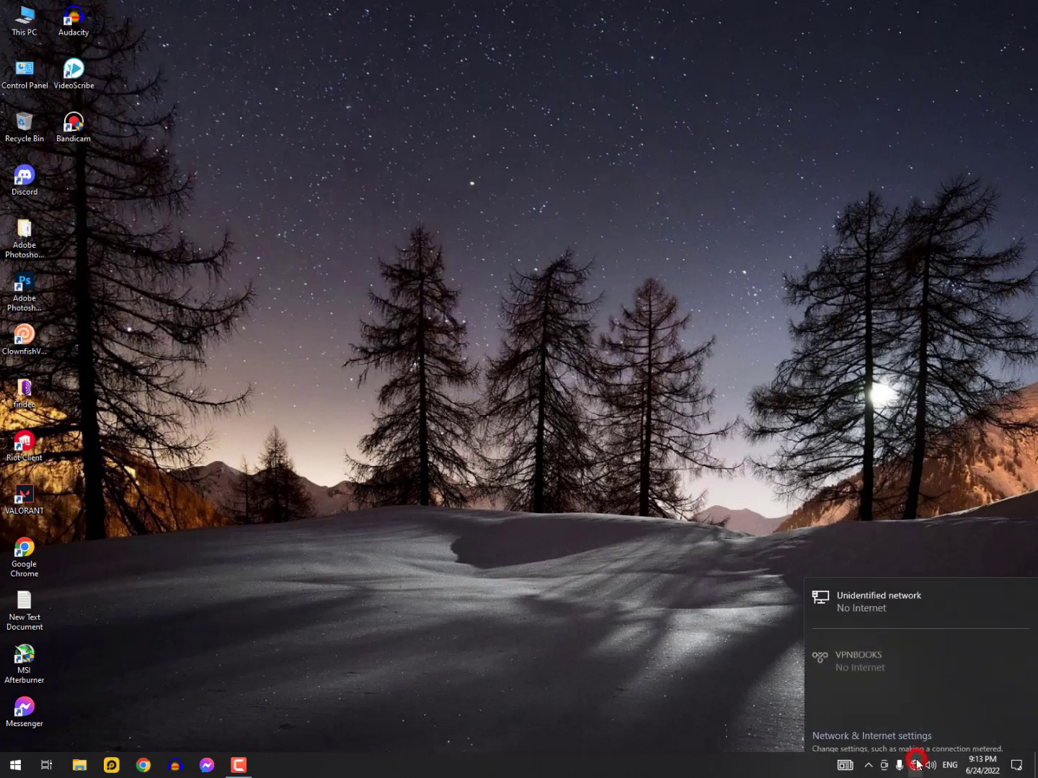
Disable and then re-enable the Ethernet adapter in Network Connections
left_click(876, 726)
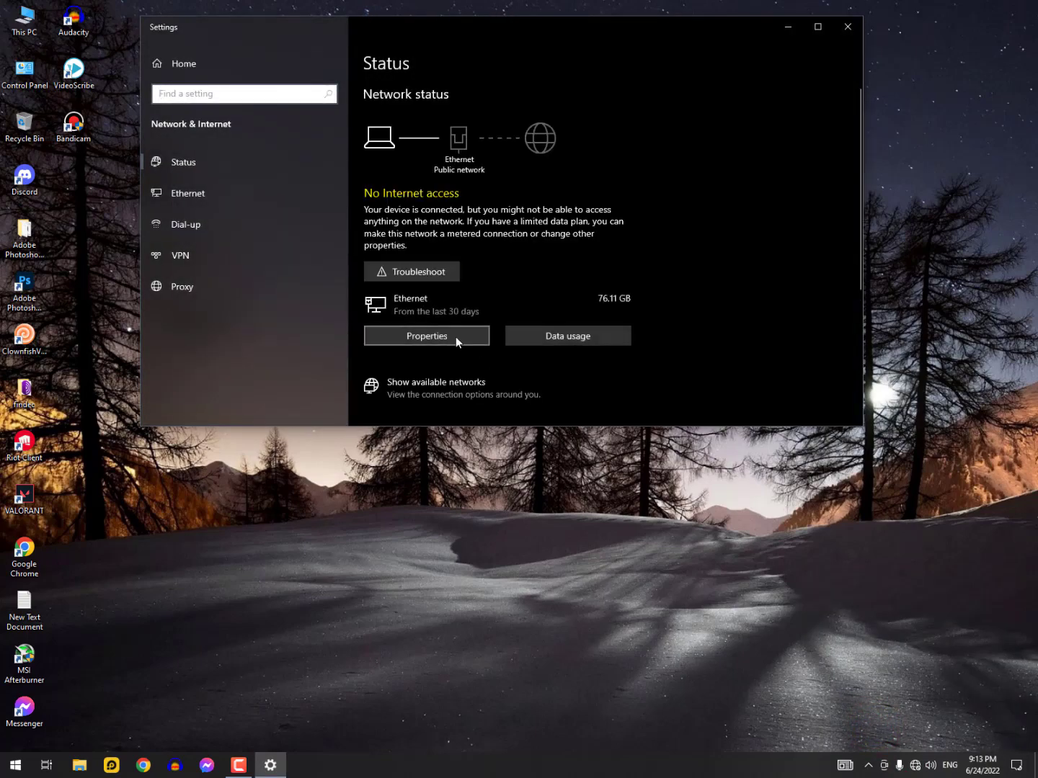
scroll(455, 336, "down", 3)
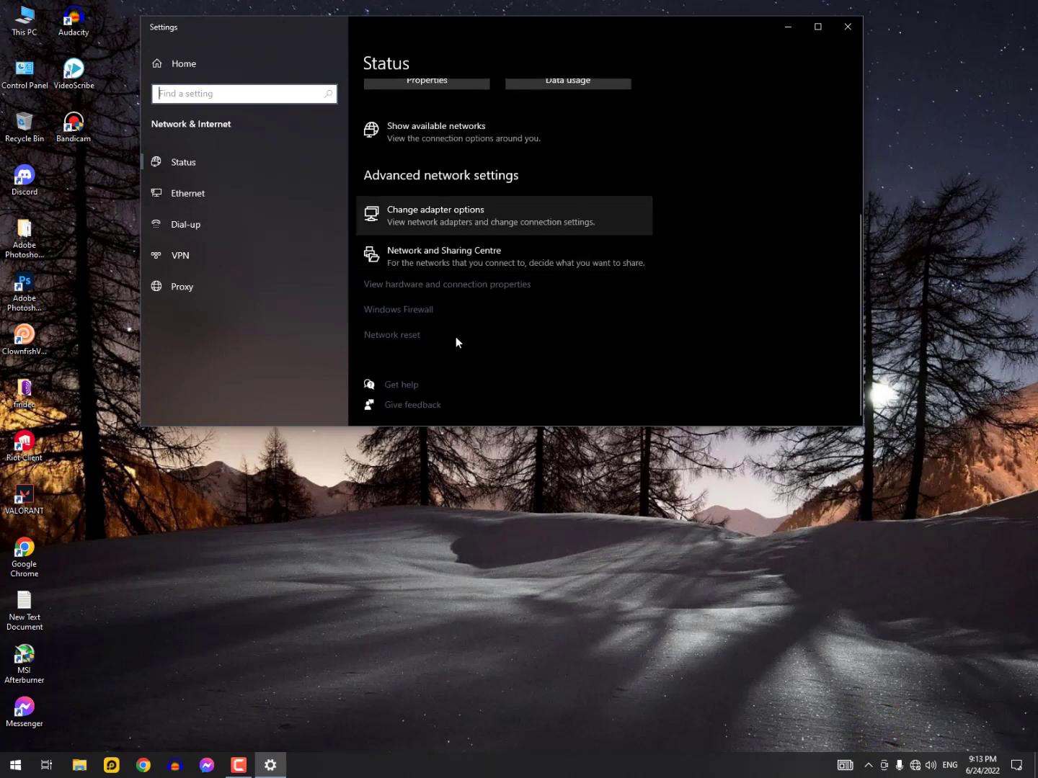
left_click(447, 219)
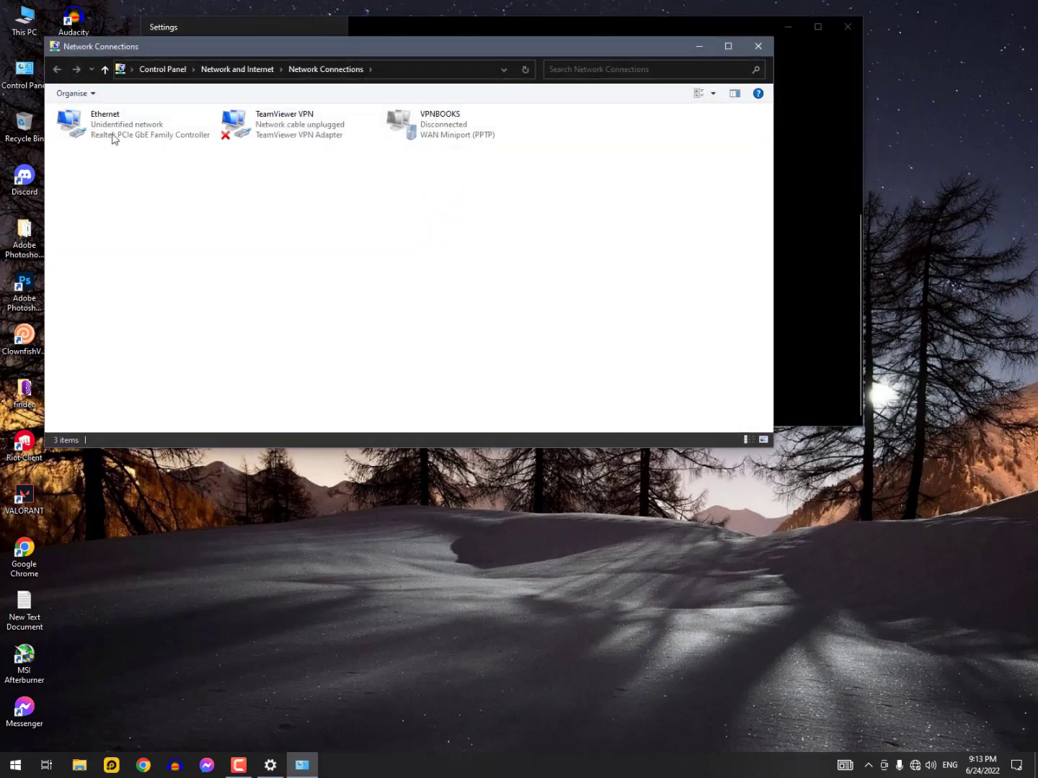
left_click(94, 129)
right_click(116, 120)
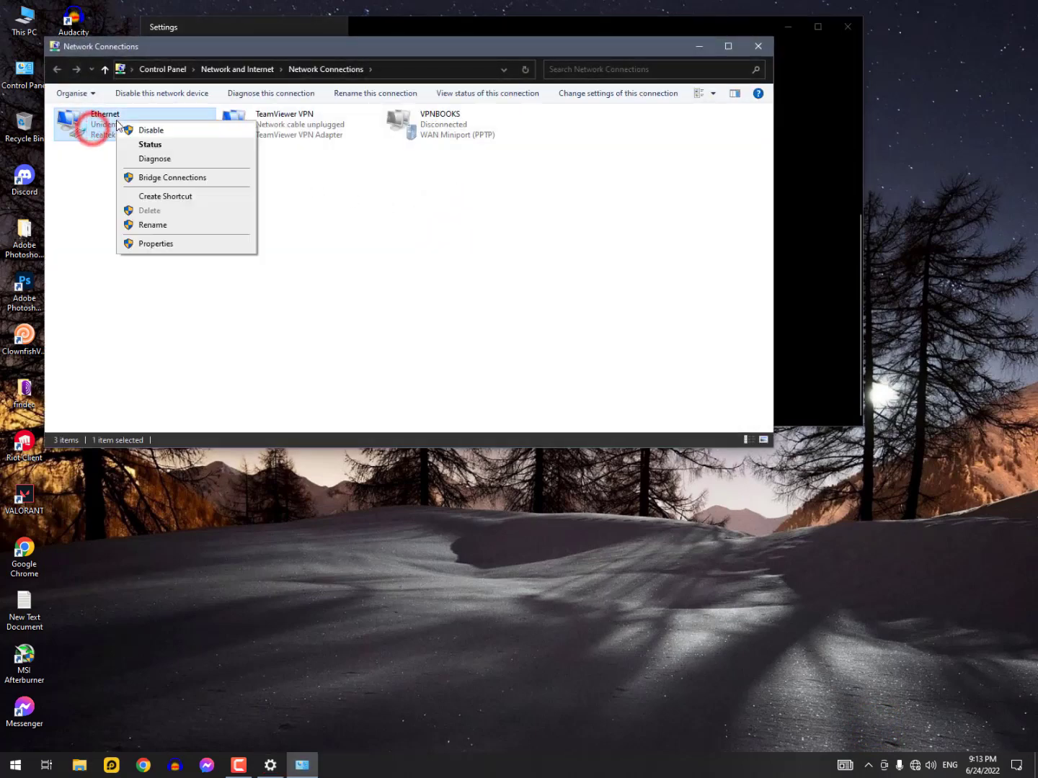
left_click(152, 129)
right_click(130, 126)
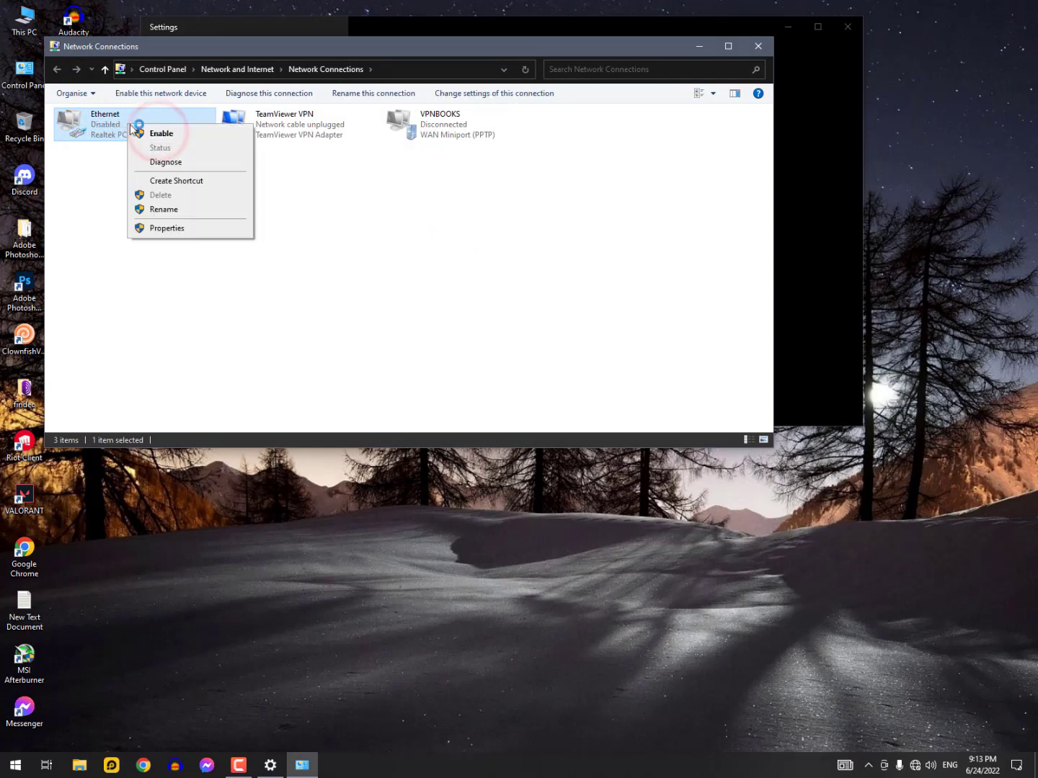
left_click(159, 134)
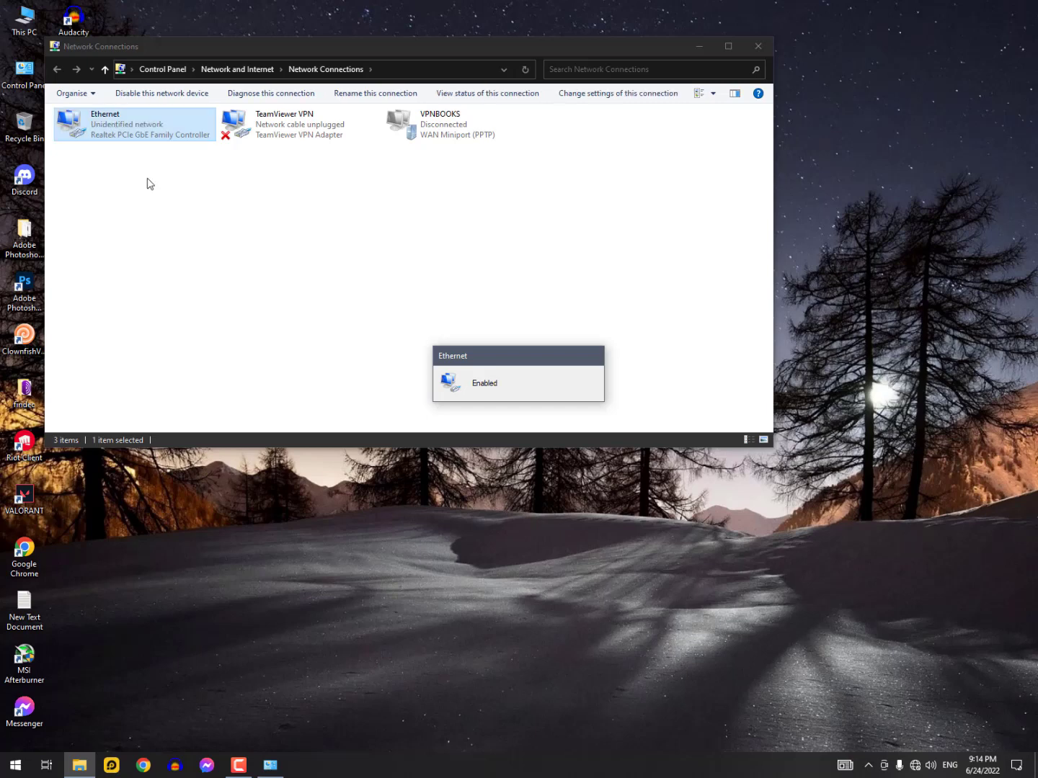
Check that Ethernet status reports IPv4 internet connectivity, then close the network windows
double_click(121, 122)
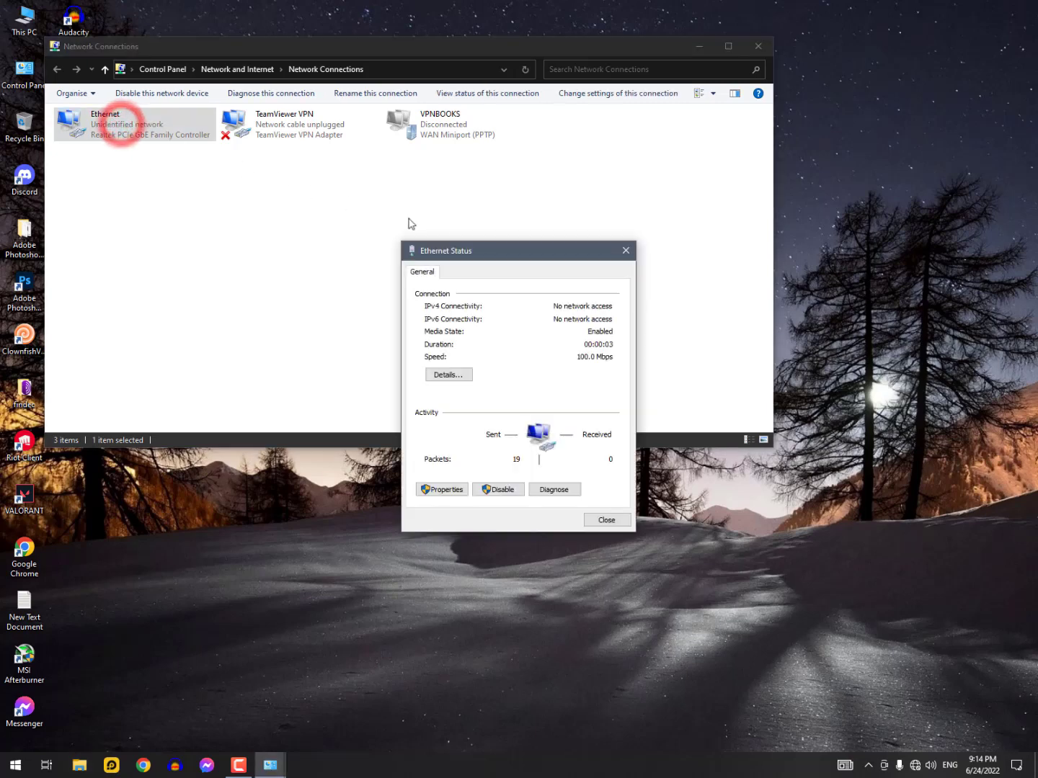
left_click_drag(496, 250, 272, 121)
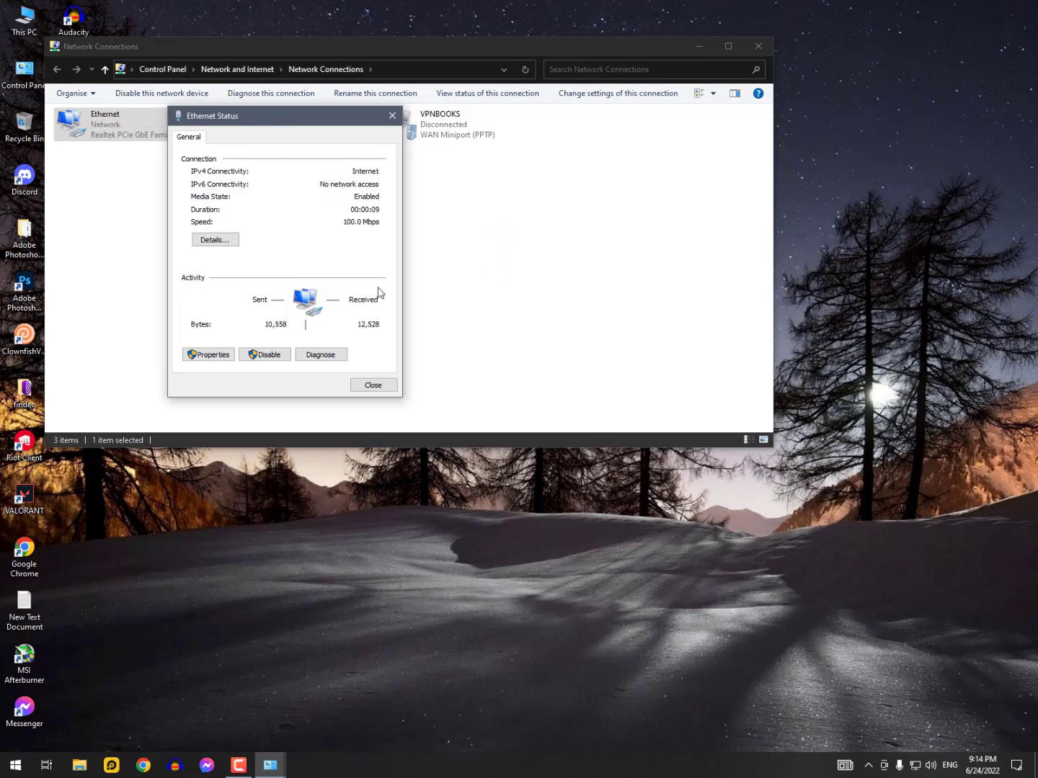
left_click(382, 386)
left_click(759, 45)
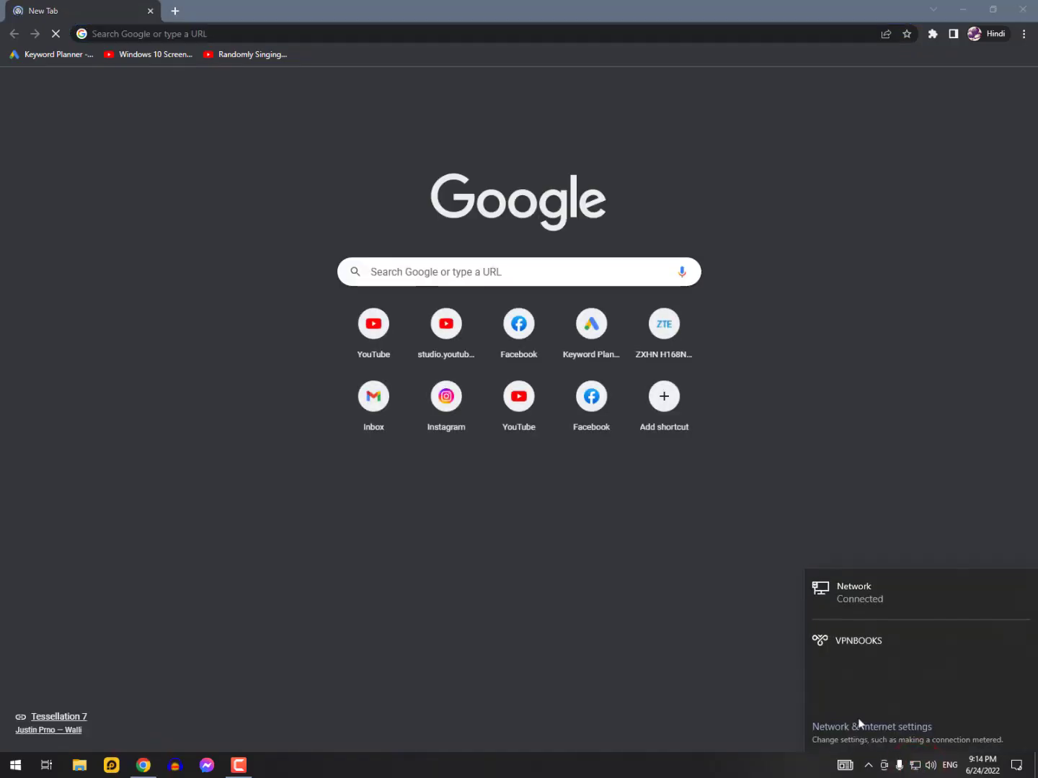
Open YouTube from Chrome's shortcut, reload the proxy error page, and close Chrome
left_click(372, 324)
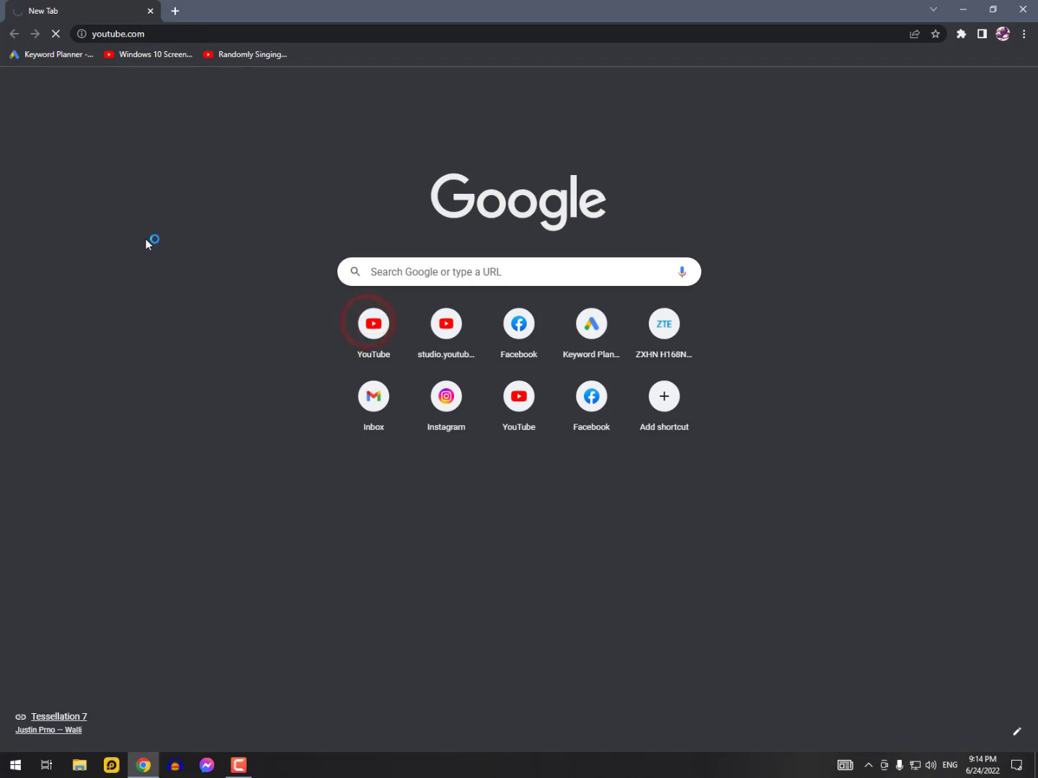
left_click(146, 243)
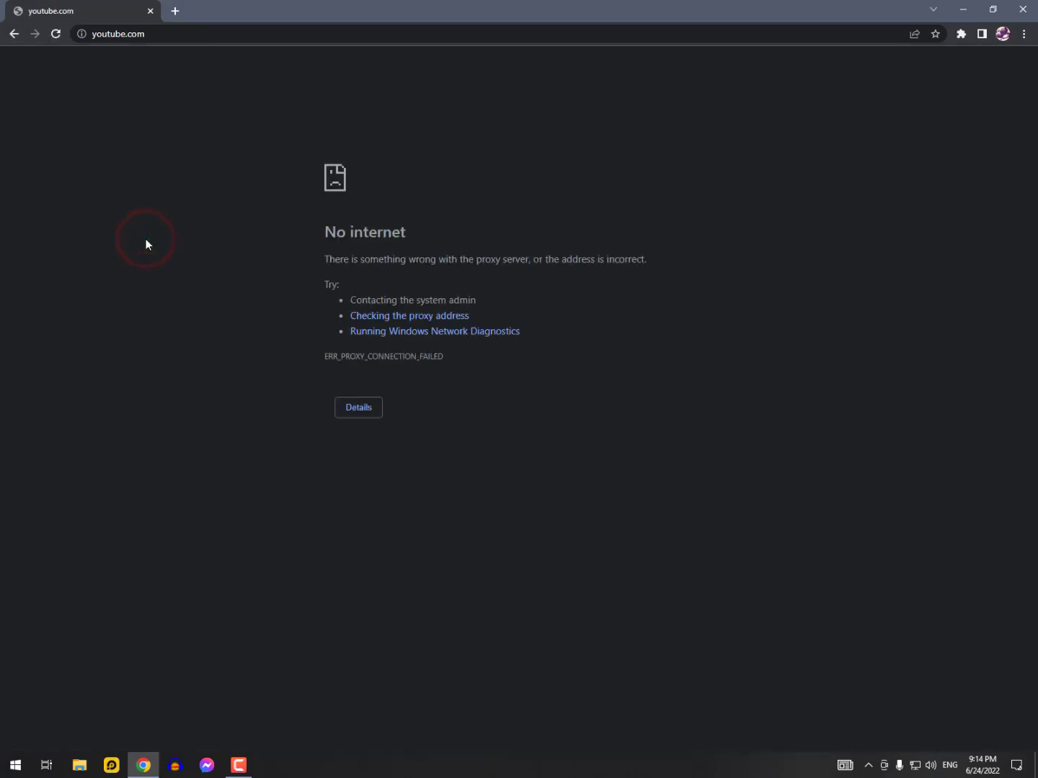
key("F5")
left_click(1024, 9)
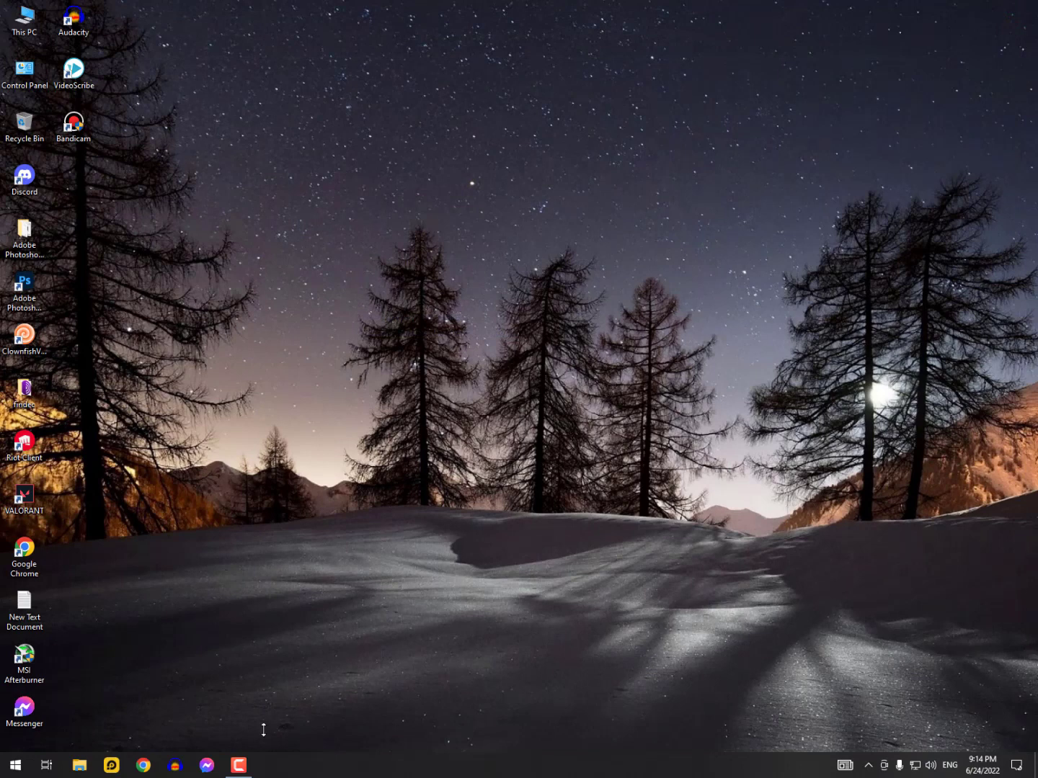
Decline the Internet Download Manager registration prompt and relaunch Google Chrome
left_click(244, 765)
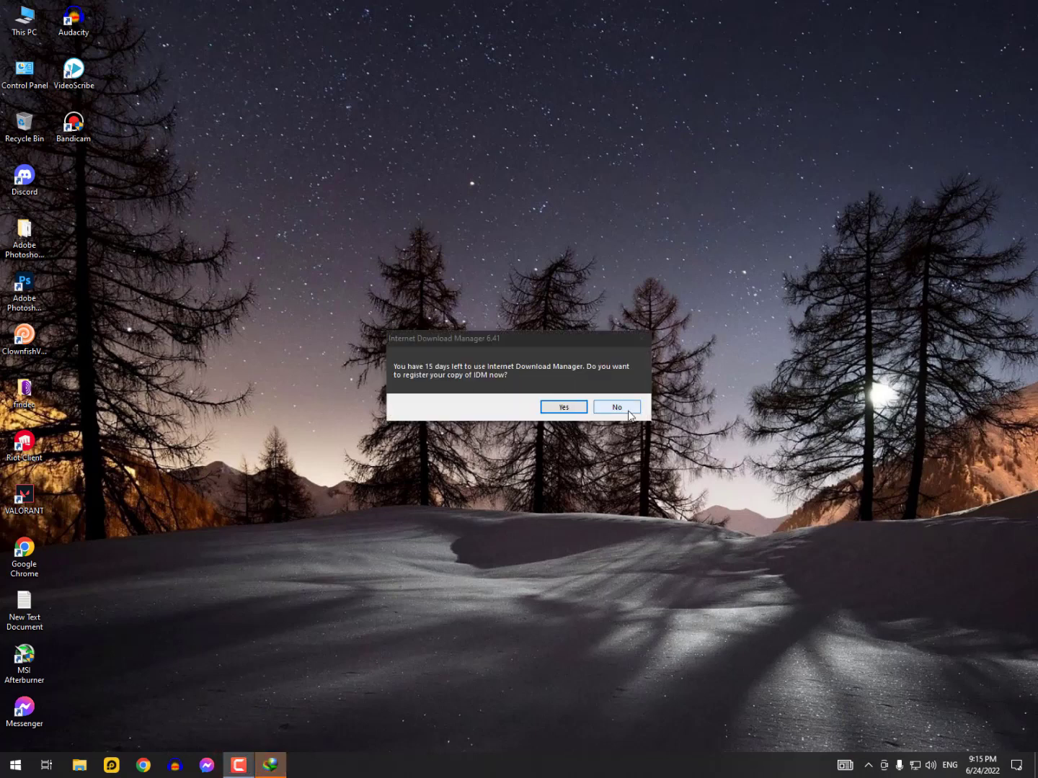
left_click(625, 410)
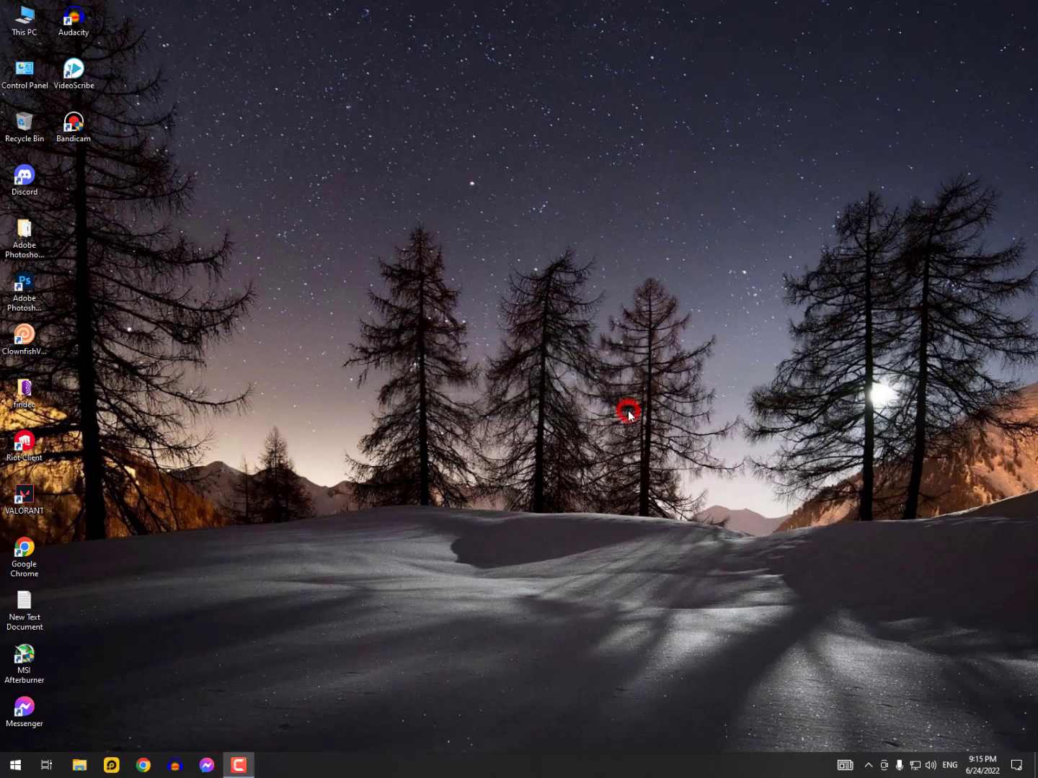
left_click(867, 765)
left_click(144, 765)
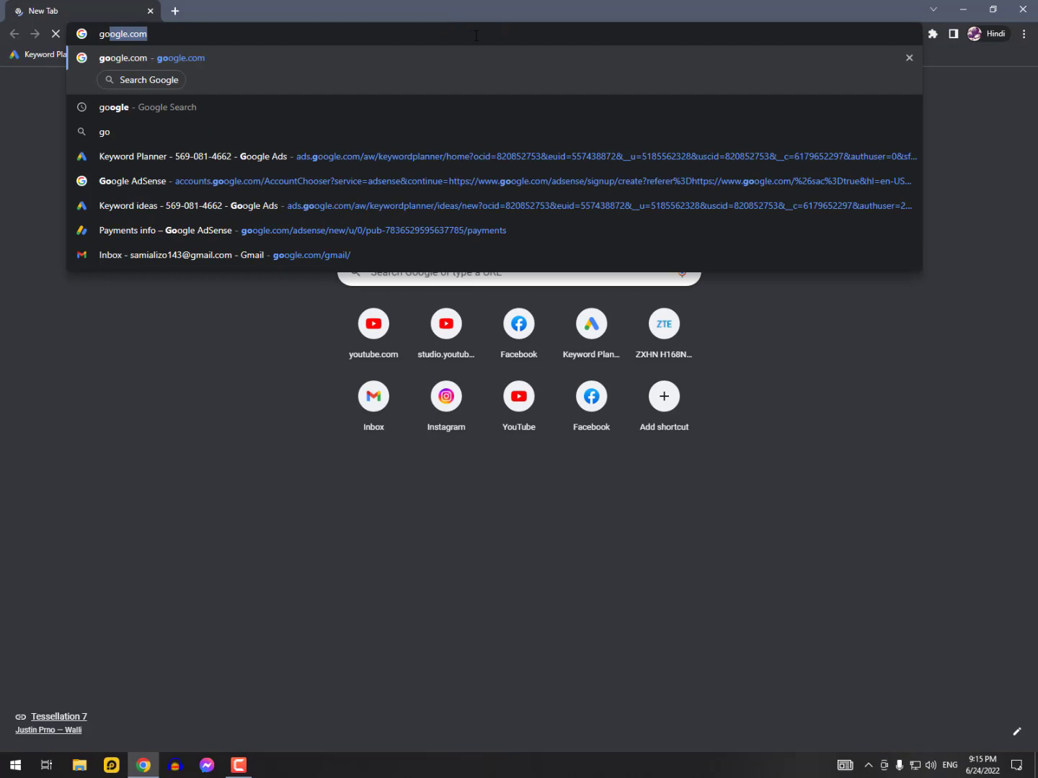
Load google.com, which fails with ERR_PROXY_CONNECTION_FAILED, then show the desktop
type("google")
key("Return")
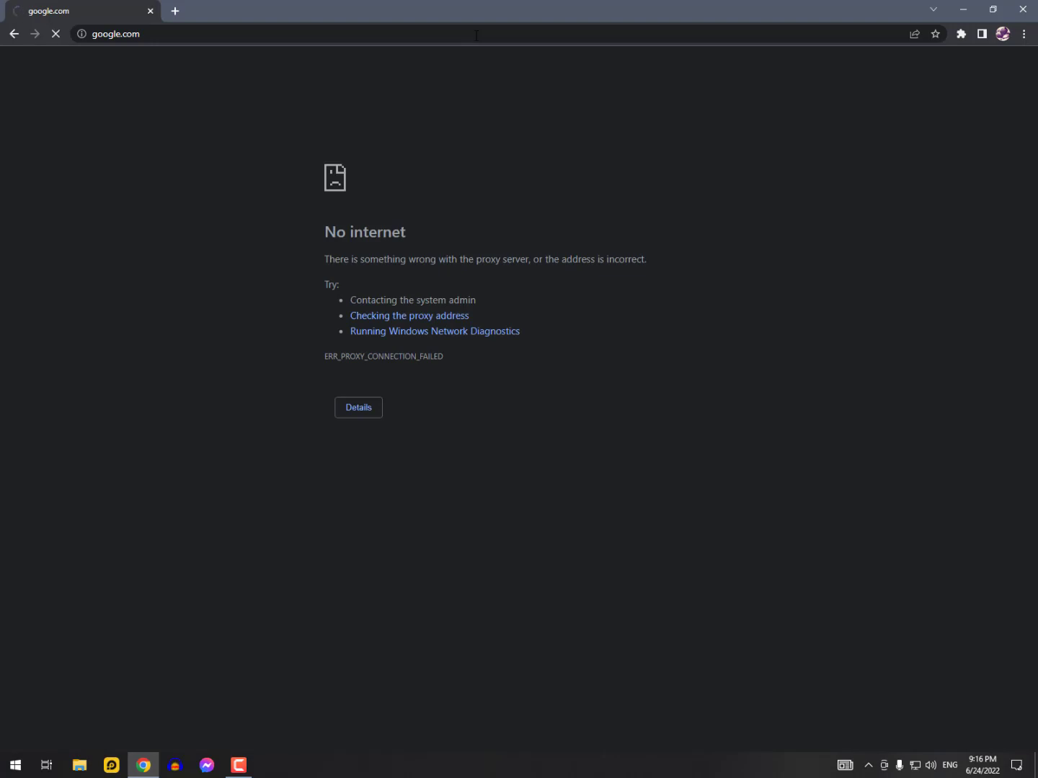
key("super+d")
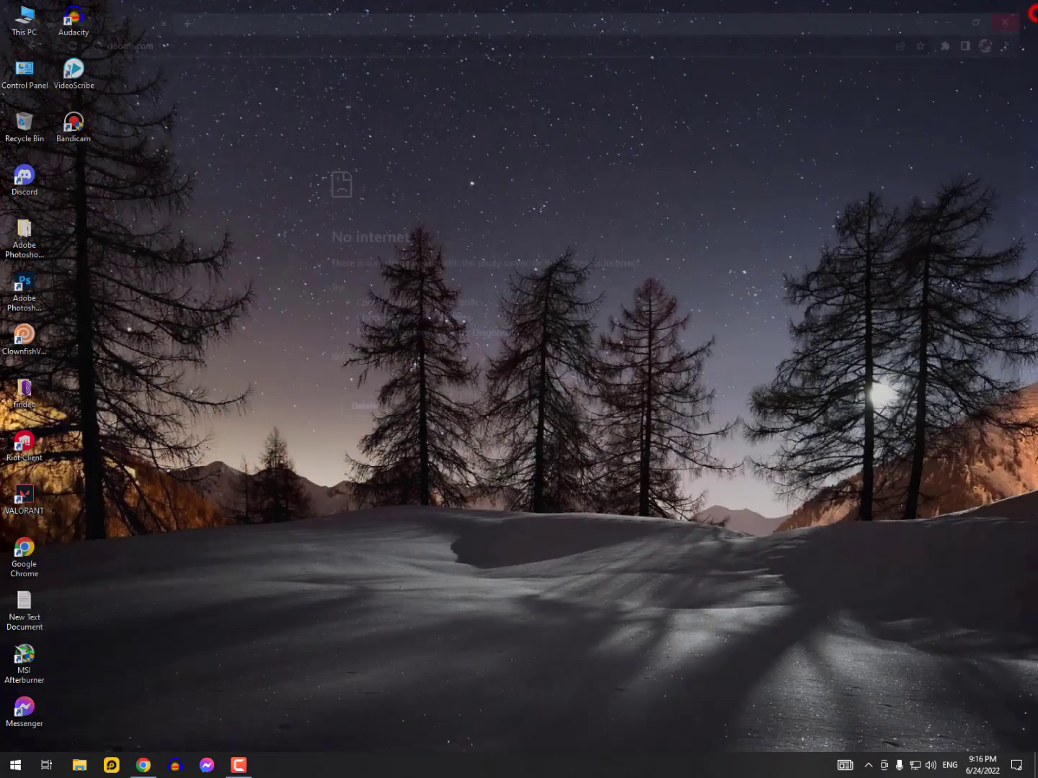
Open Windows Settings and look through the Update & Security page
left_click(8, 764)
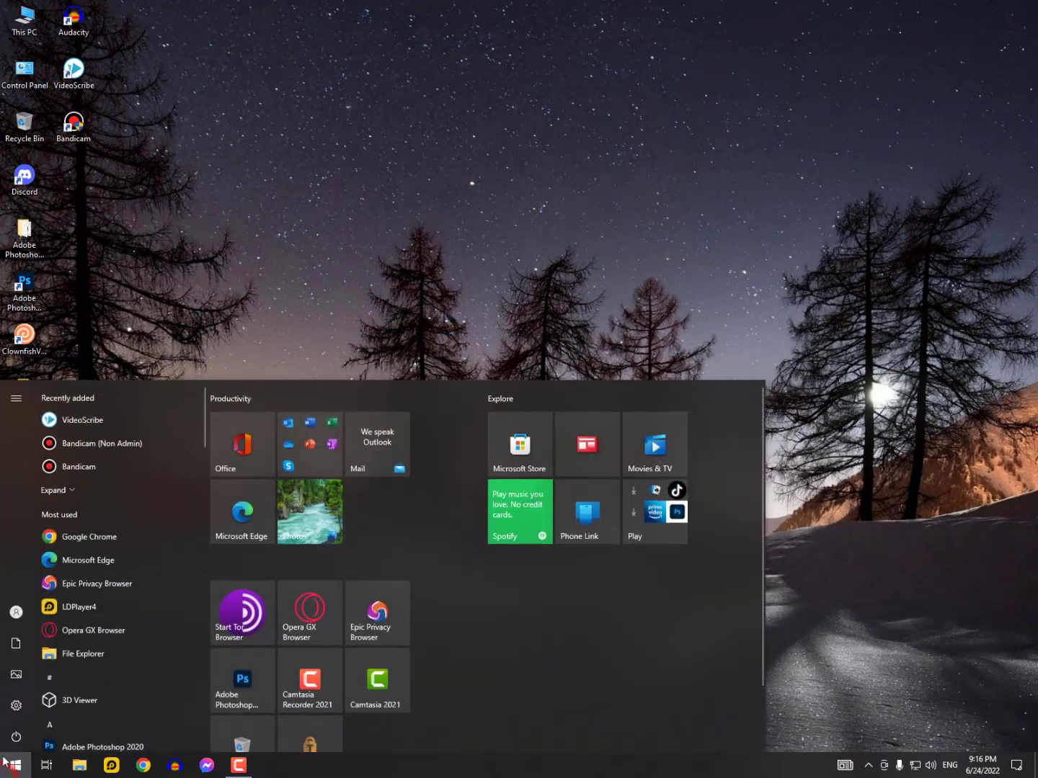
left_click(15, 704)
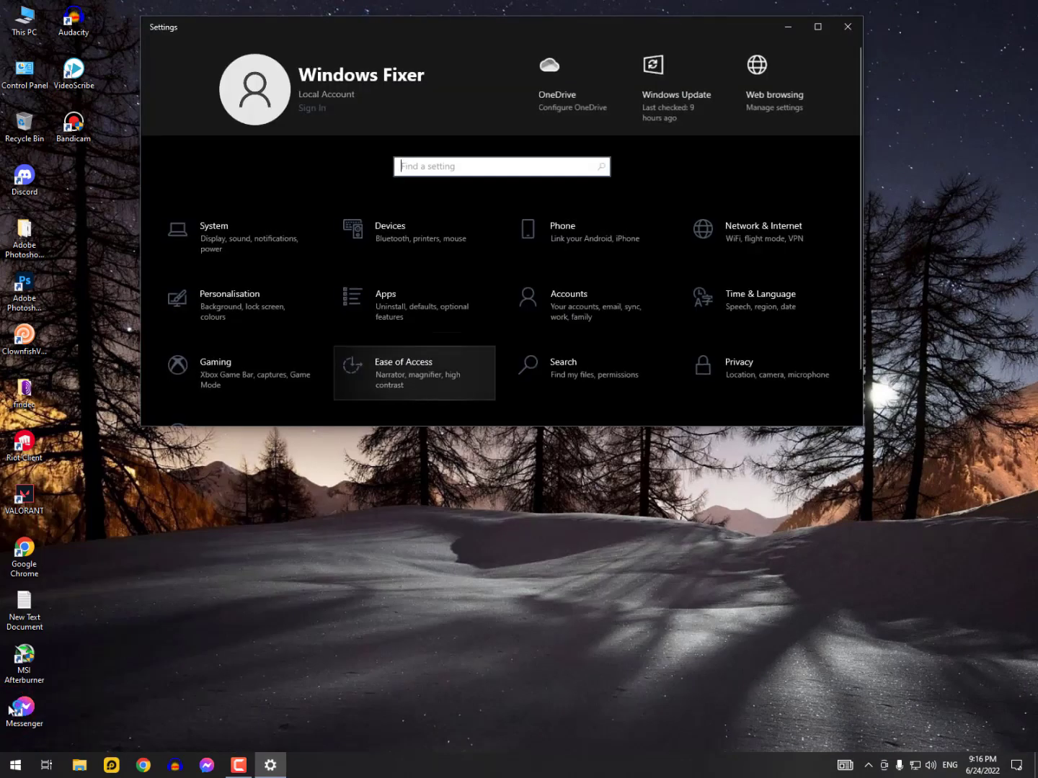
scroll(248, 395, "down", 1)
left_click(248, 395)
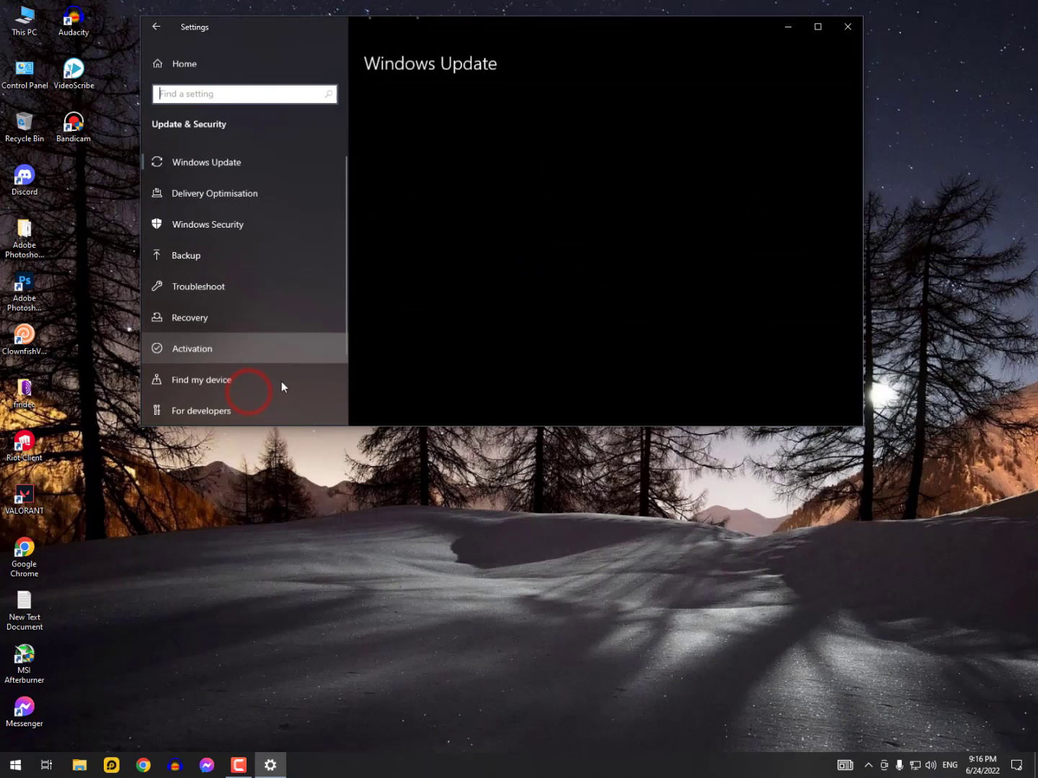
scroll(476, 319, "down", 3)
scroll(477, 322, "down", 1)
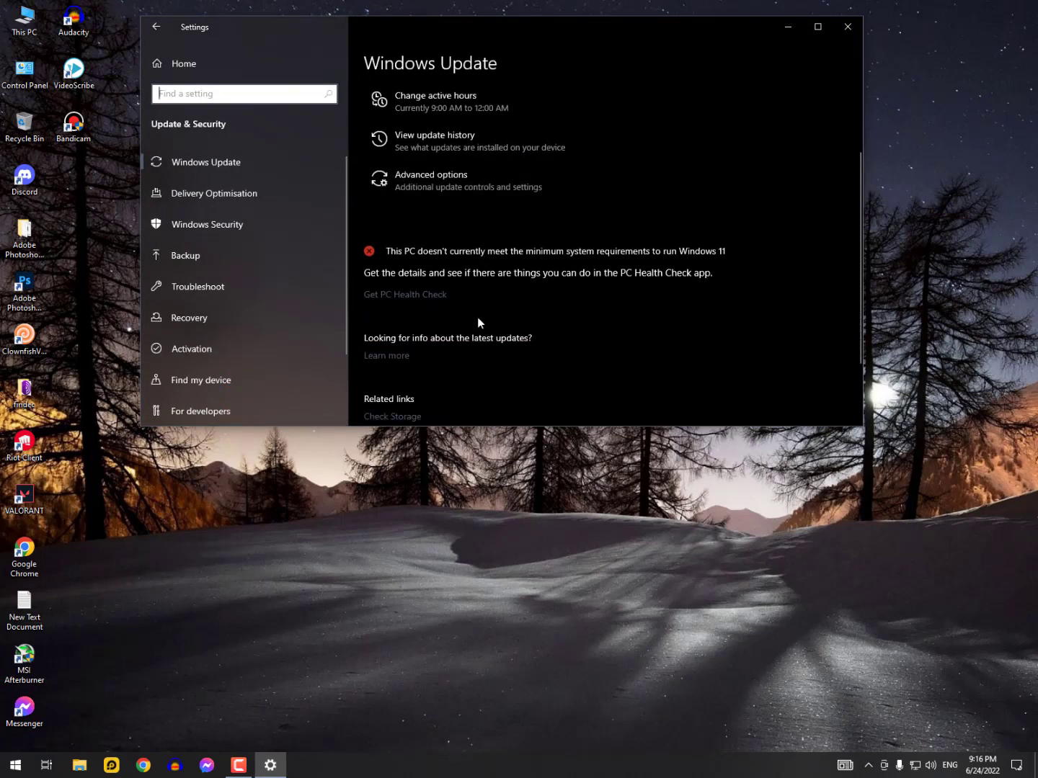
scroll(478, 322, "down", 1)
scroll(478, 322, "down", 1)
scroll(477, 318, "up", 1)
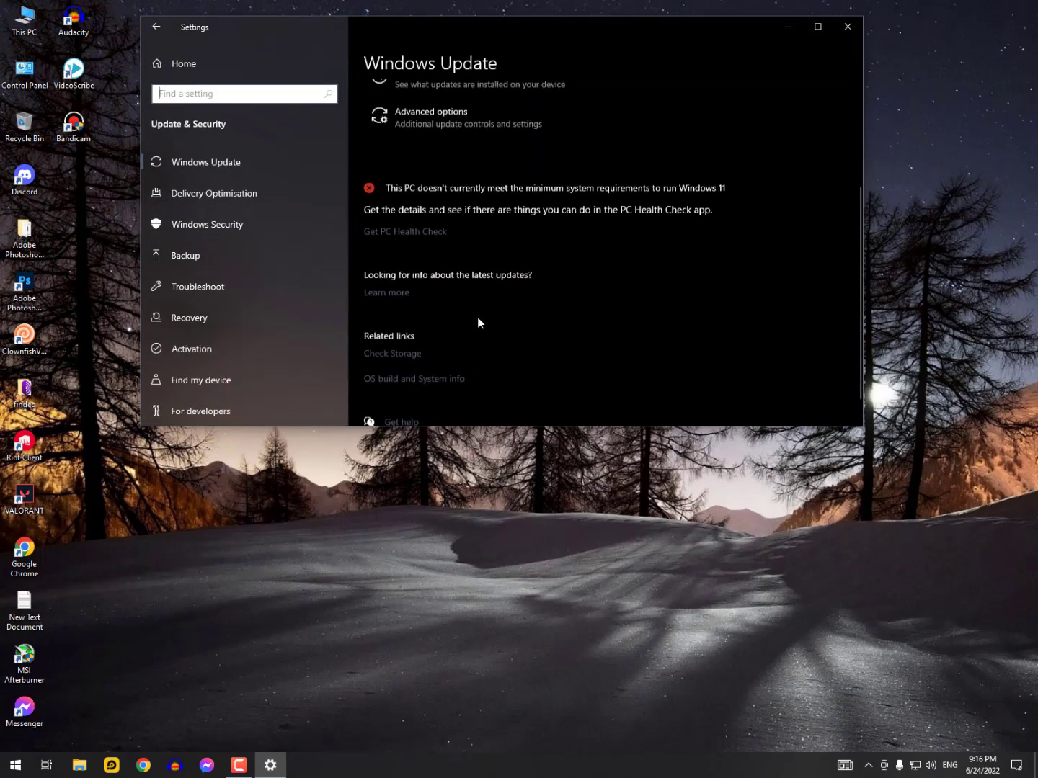
scroll(478, 289, "up", 3)
left_click_drag(483, 22, 498, 52)
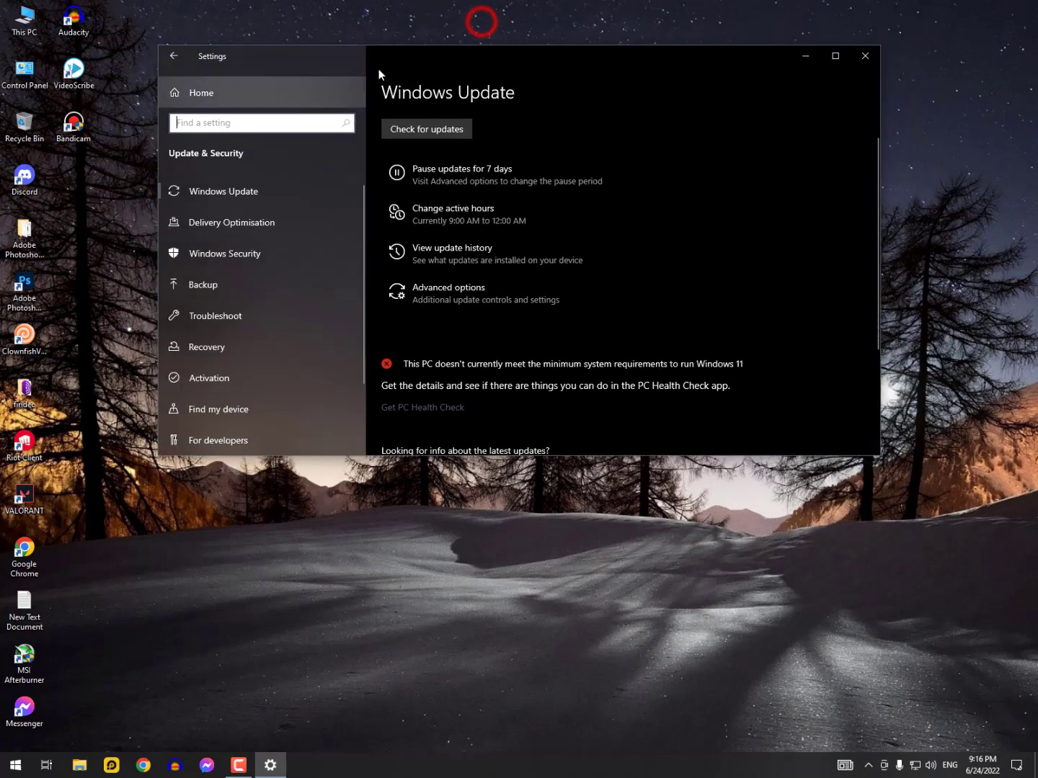
Go back to Settings home and review the Network & Internet Status page
left_click(220, 94)
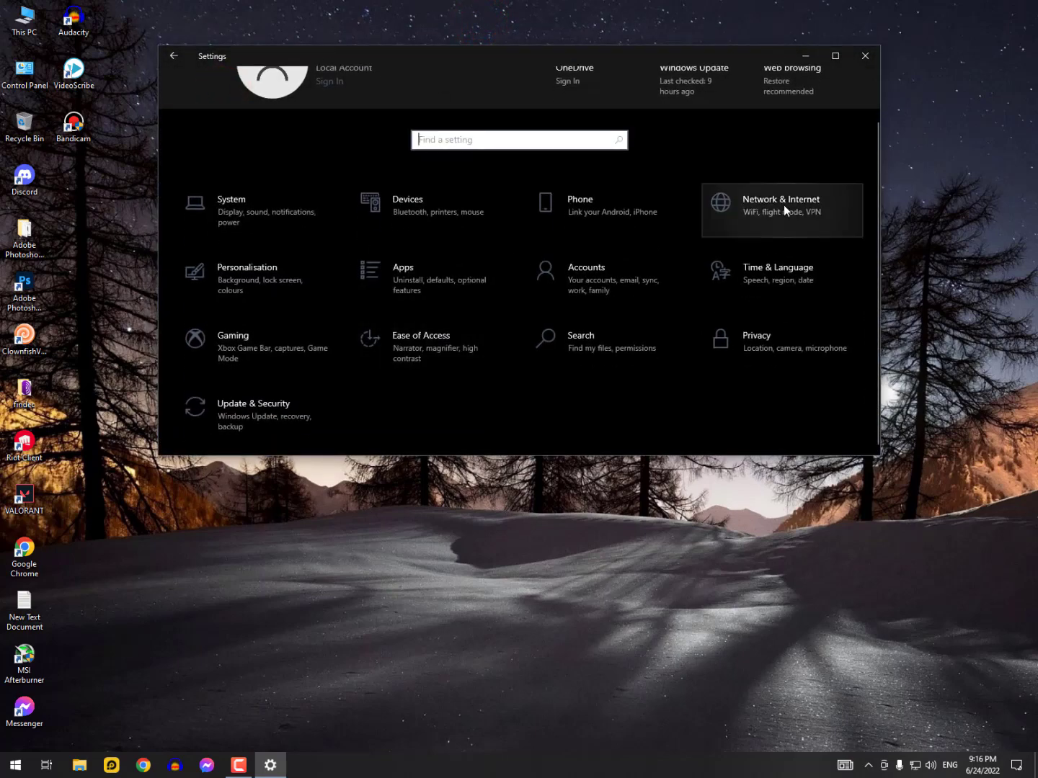
left_click(782, 204)
scroll(503, 308, "down", 3)
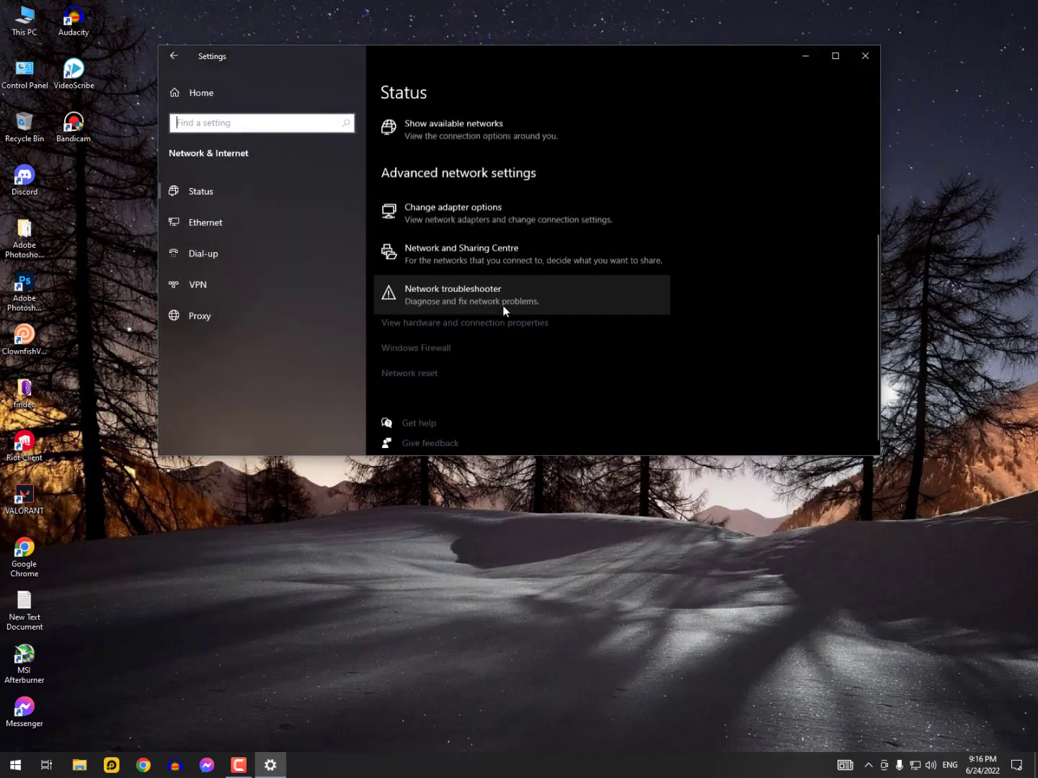
scroll(502, 308, "up", 1)
scroll(499, 302, "up", 1)
scroll(459, 251, "up", 1)
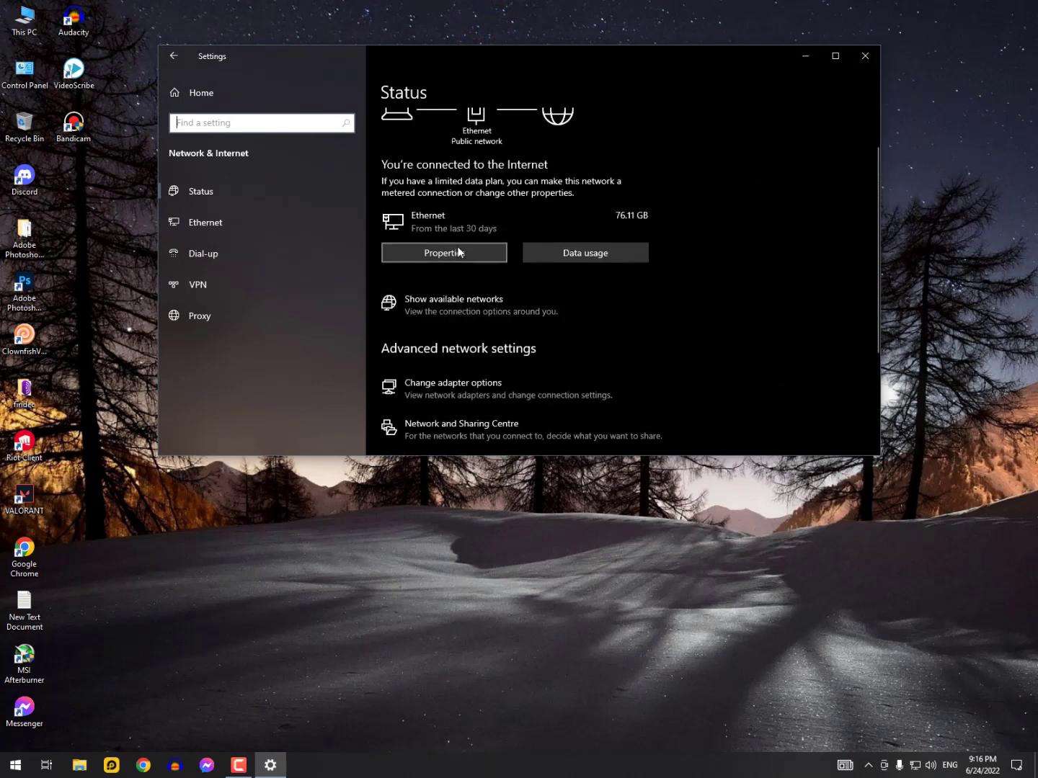
scroll(457, 251, "up", 1)
scroll(459, 250, "up", 1)
scroll(458, 251, "down", 3)
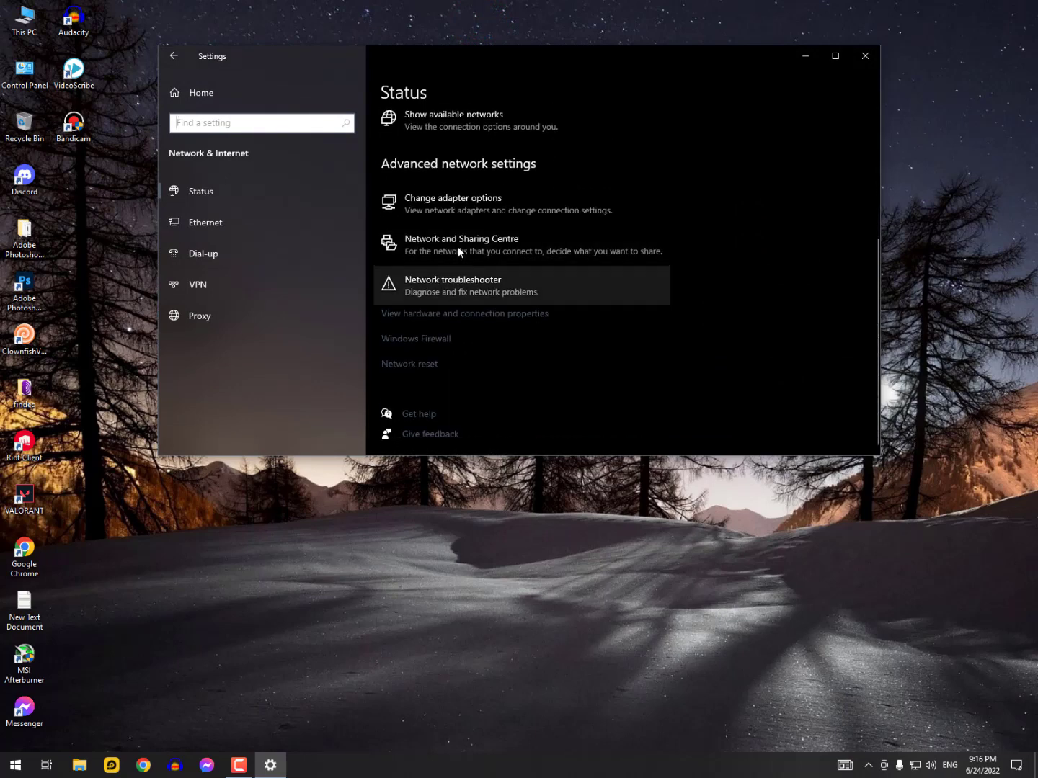
Start the Network troubleshooter and move its dialog to the upper right
left_click(472, 290)
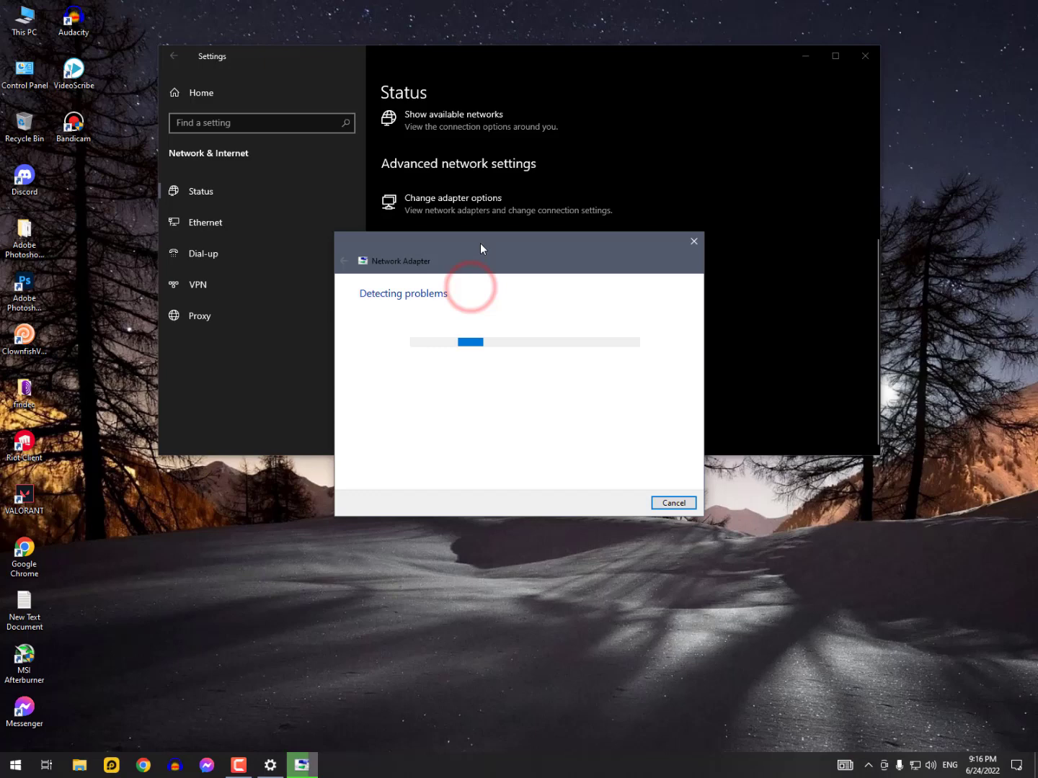
mouse_move(481, 249)
left_mouse_down()
mouse_move(598, 102)
mouse_move(688, 90)
left_mouse_up()
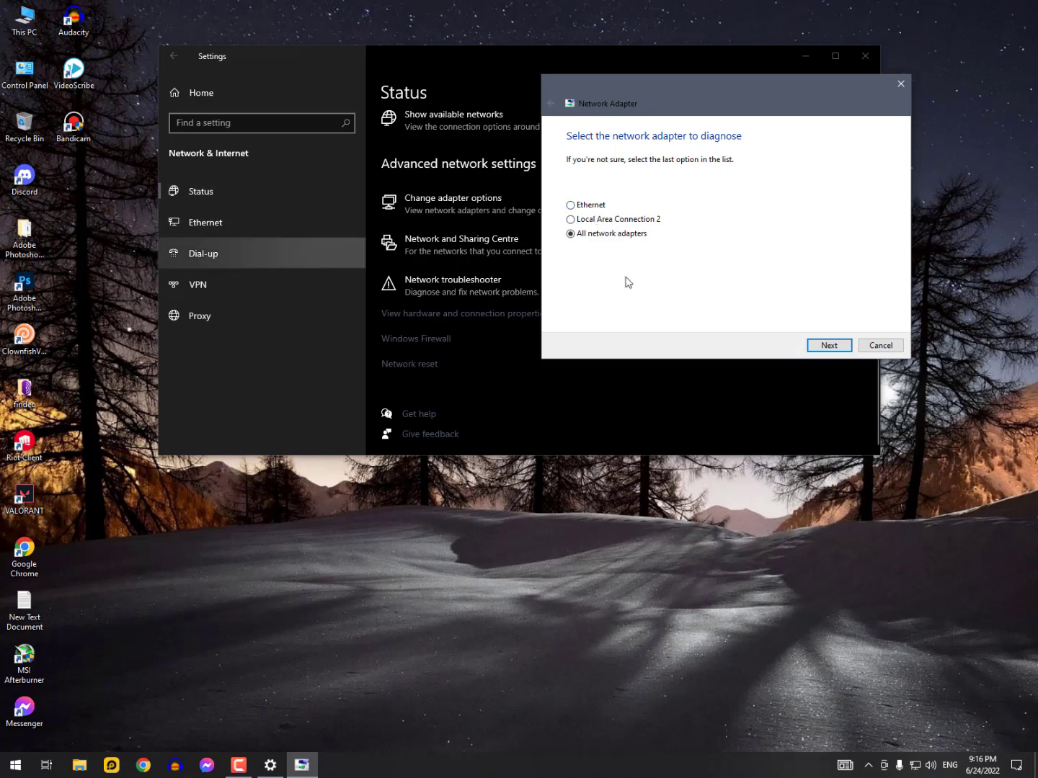
left_click(559, 390)
scroll(553, 392, "up", 3)
scroll(552, 394, "down", 3)
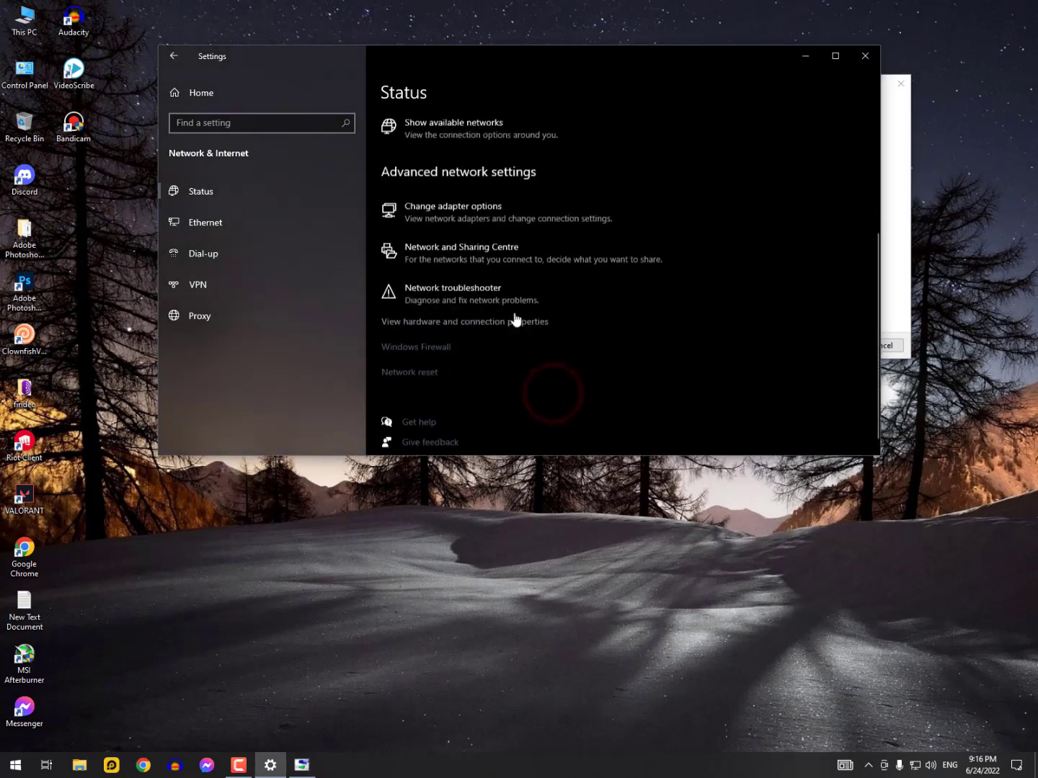
Review the Ethernet, TeamViewer VPN and VPNBOOKS adapters in Change adapter options
left_click(496, 201)
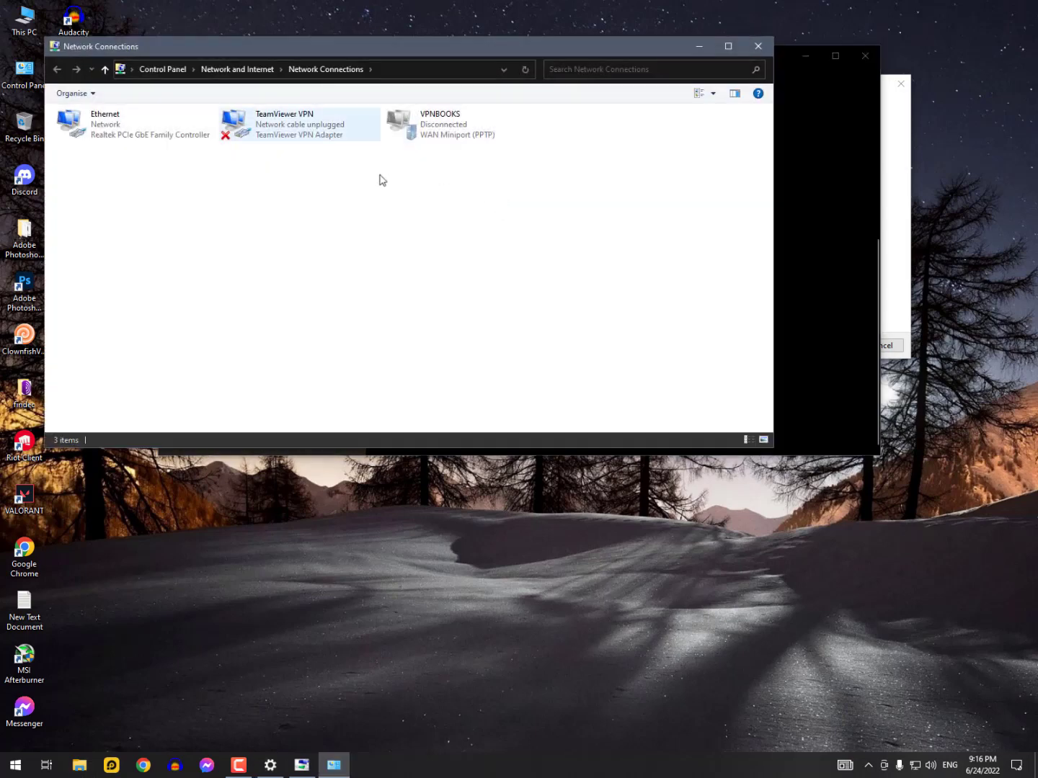
left_click(134, 127)
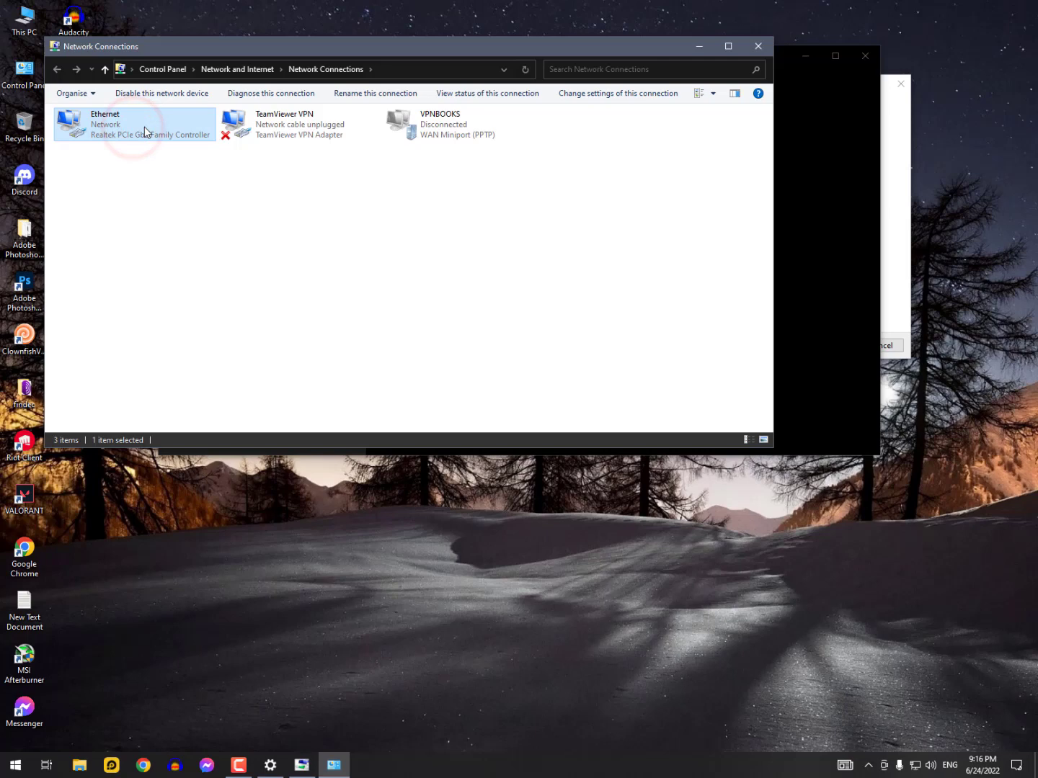
left_click(292, 132)
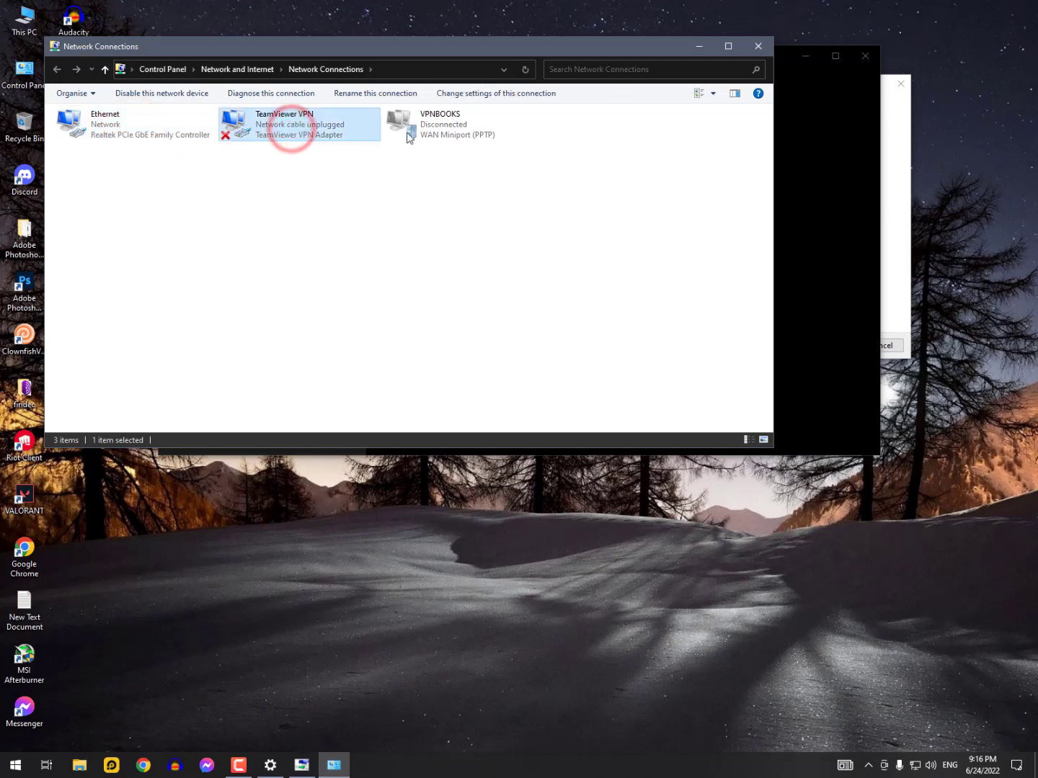
left_click(446, 133)
left_click(144, 139)
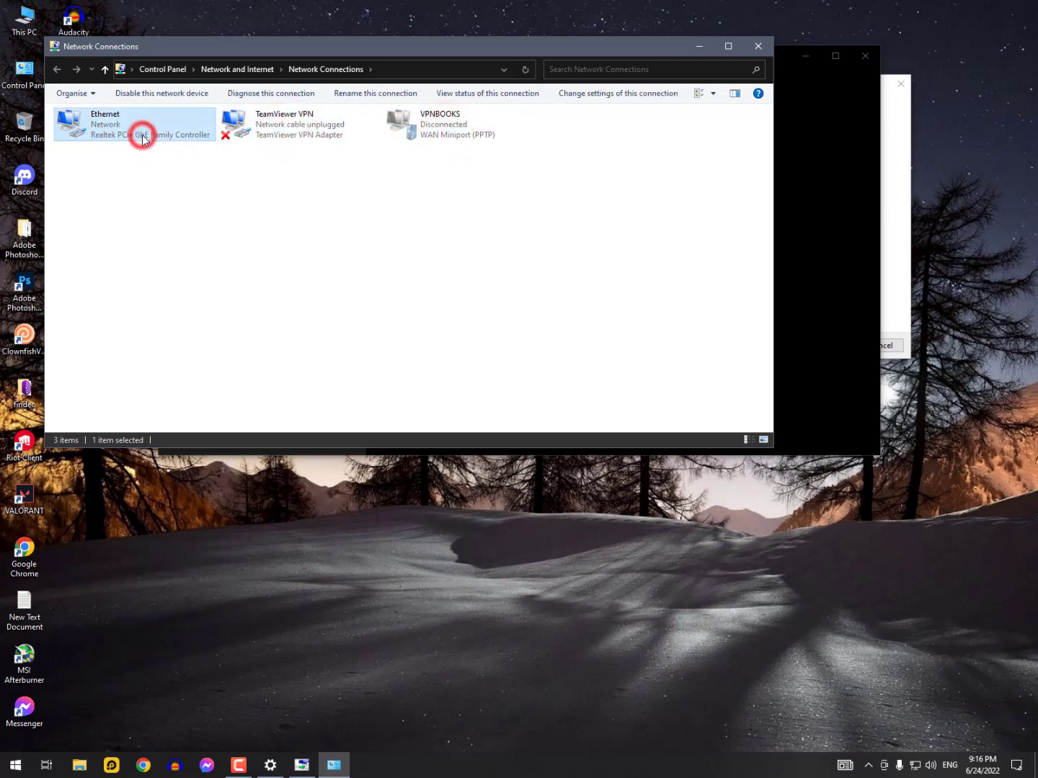
left_click(759, 47)
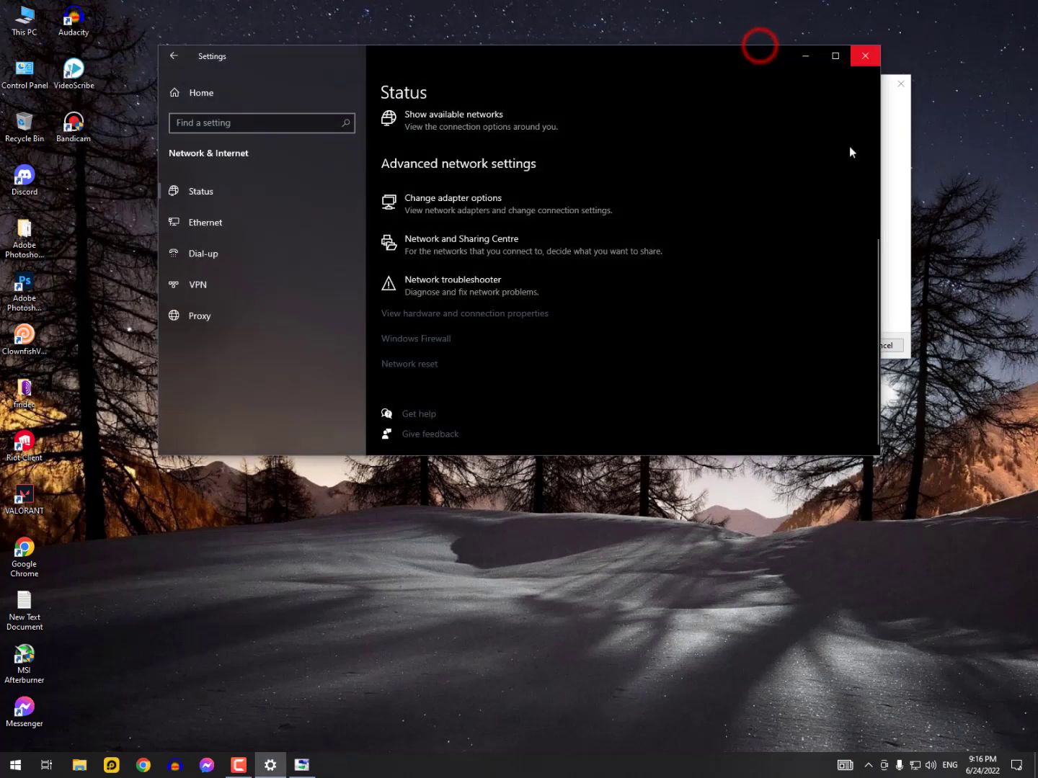
Diagnose the Ethernet adapter with the troubleshooter and view its detailed report
left_click(894, 185)
left_click(570, 205)
left_click(827, 346)
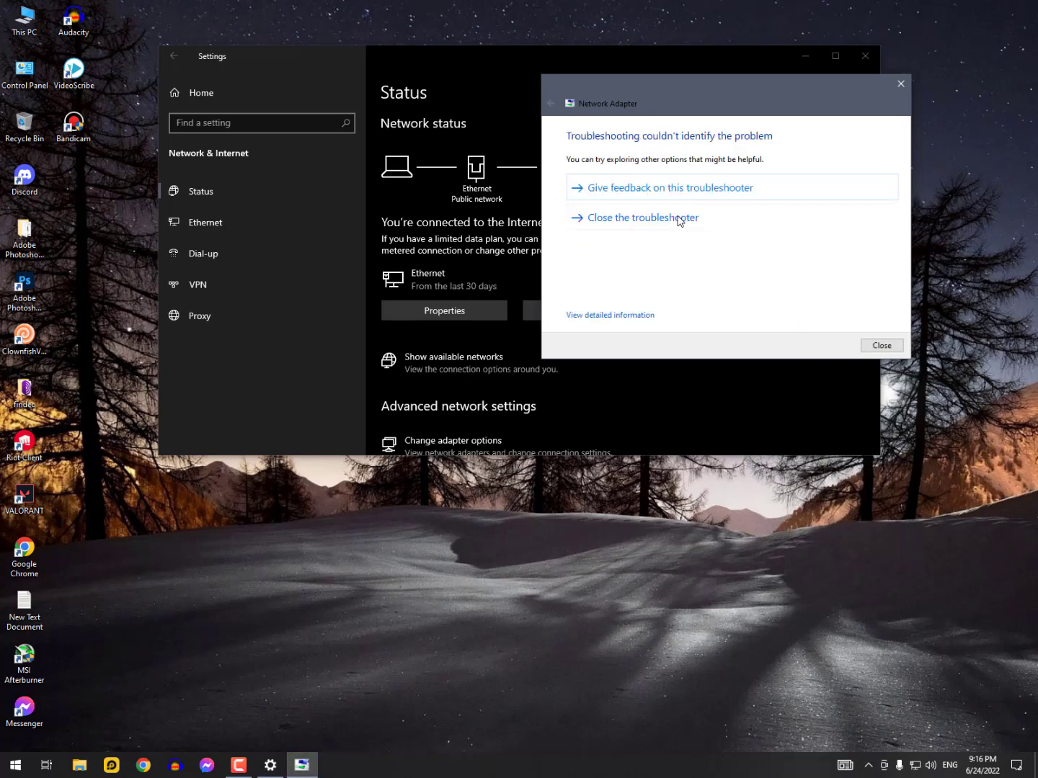
left_click(632, 315)
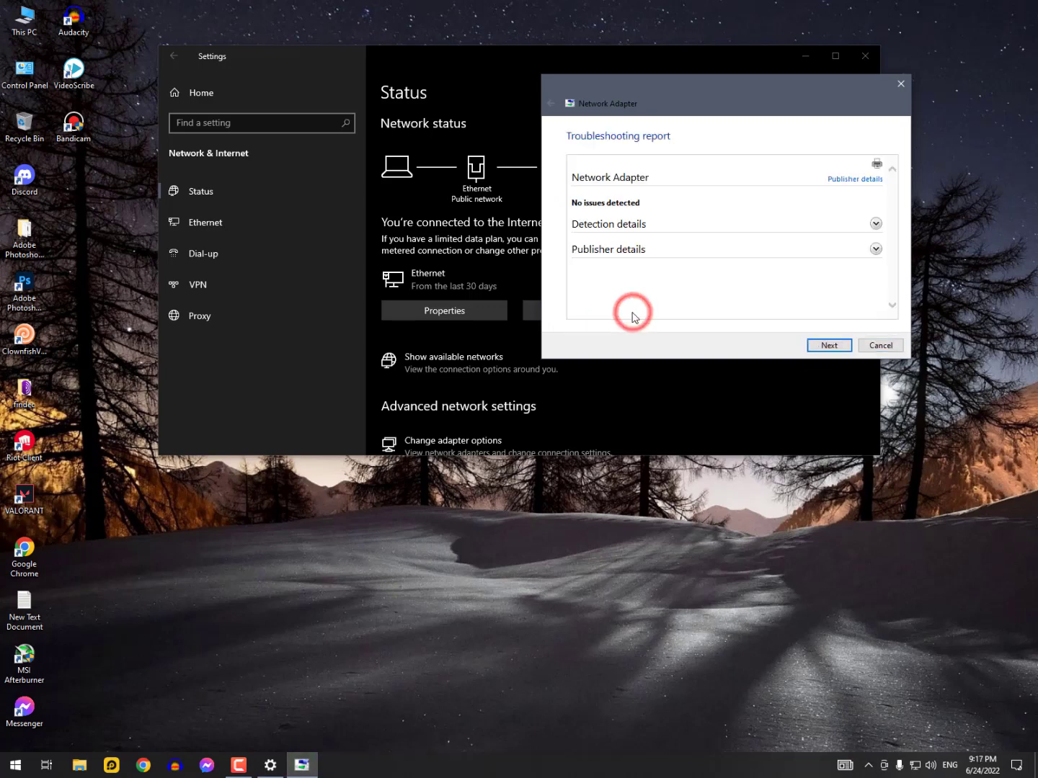
left_click(827, 345)
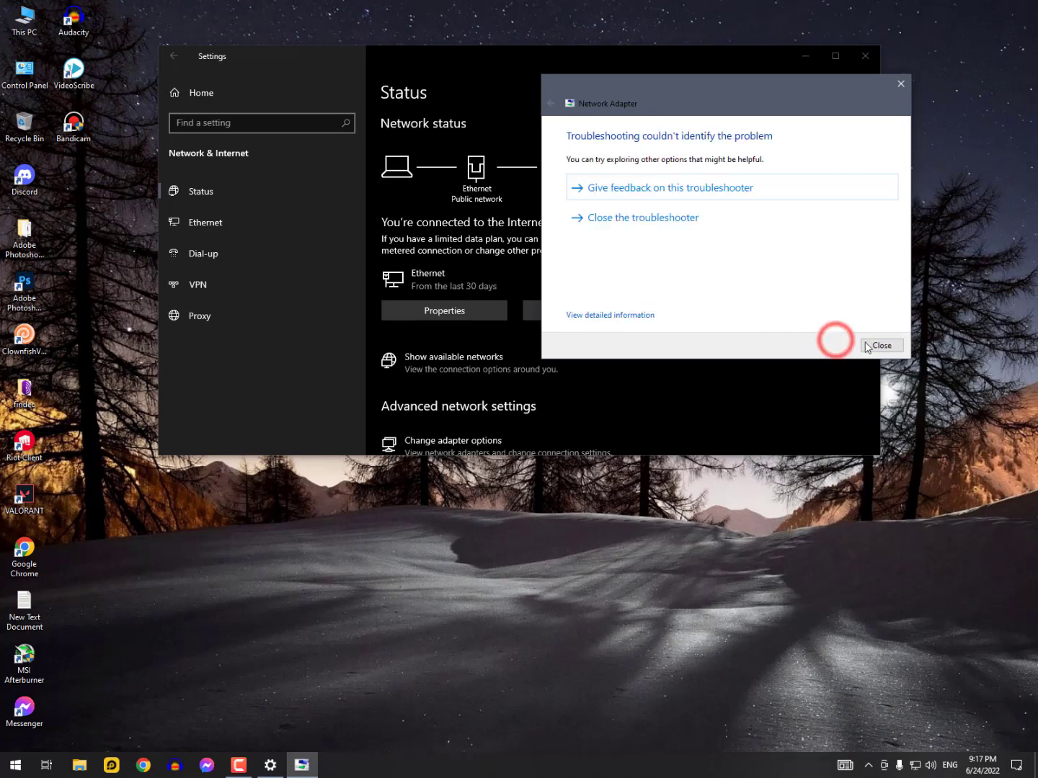
Run Network reset with Reset now, confirm it, and dismiss the five-minute sign-out warning
left_click(892, 347)
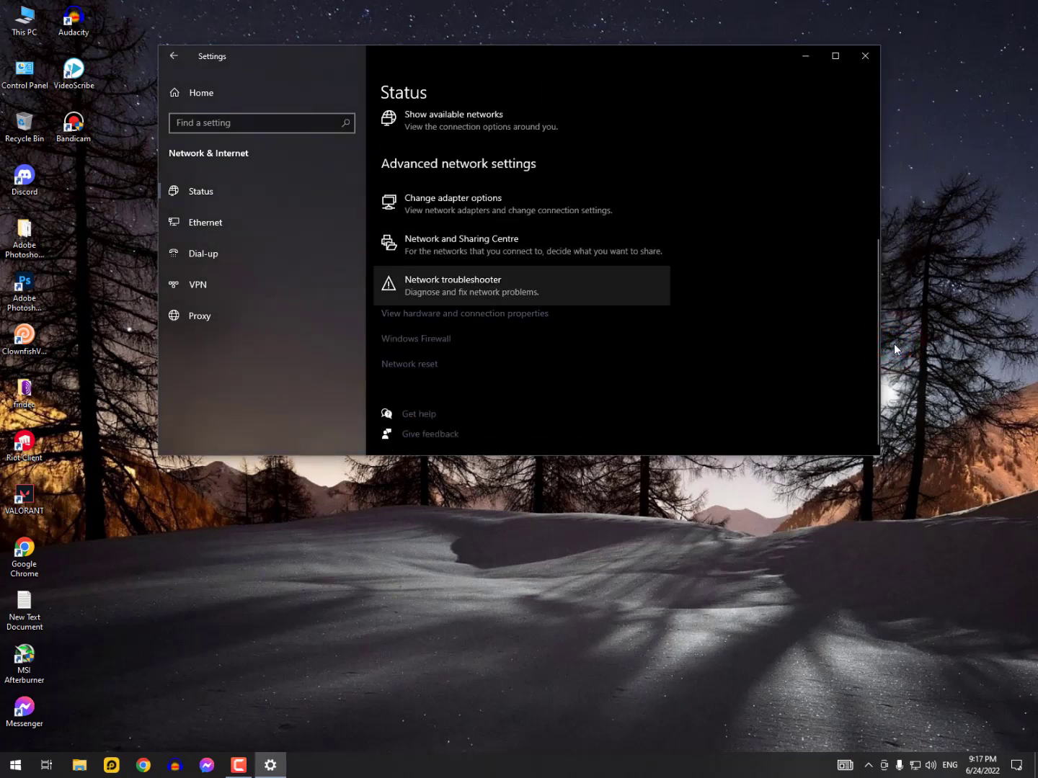
left_click(421, 364)
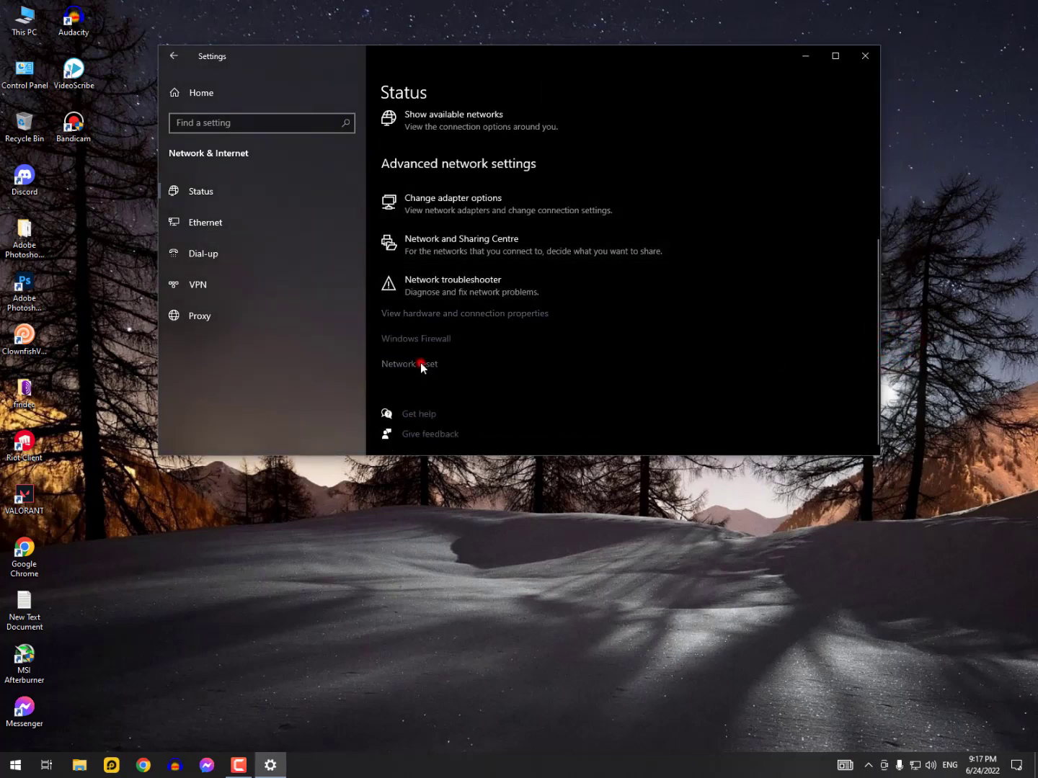
left_click(213, 257)
left_click(451, 283)
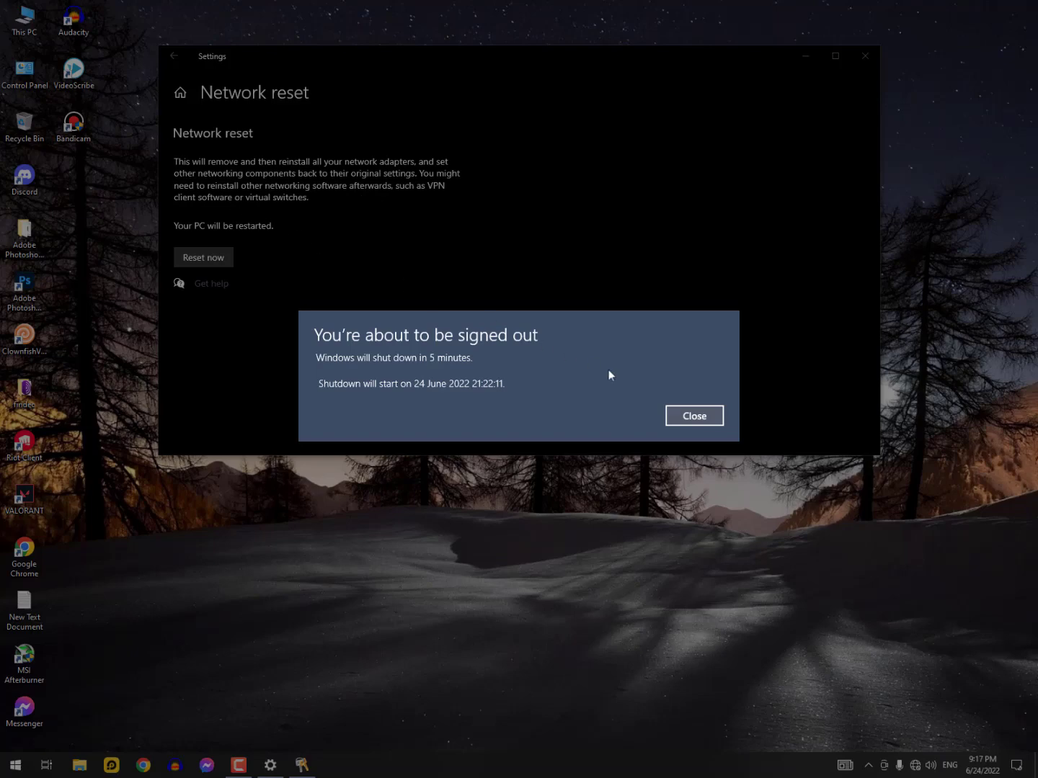
left_click(692, 411)
Dismiss the sign-out and Internet Download Manager prompts, check notifications, and relaunch Chrome
left_click(690, 416)
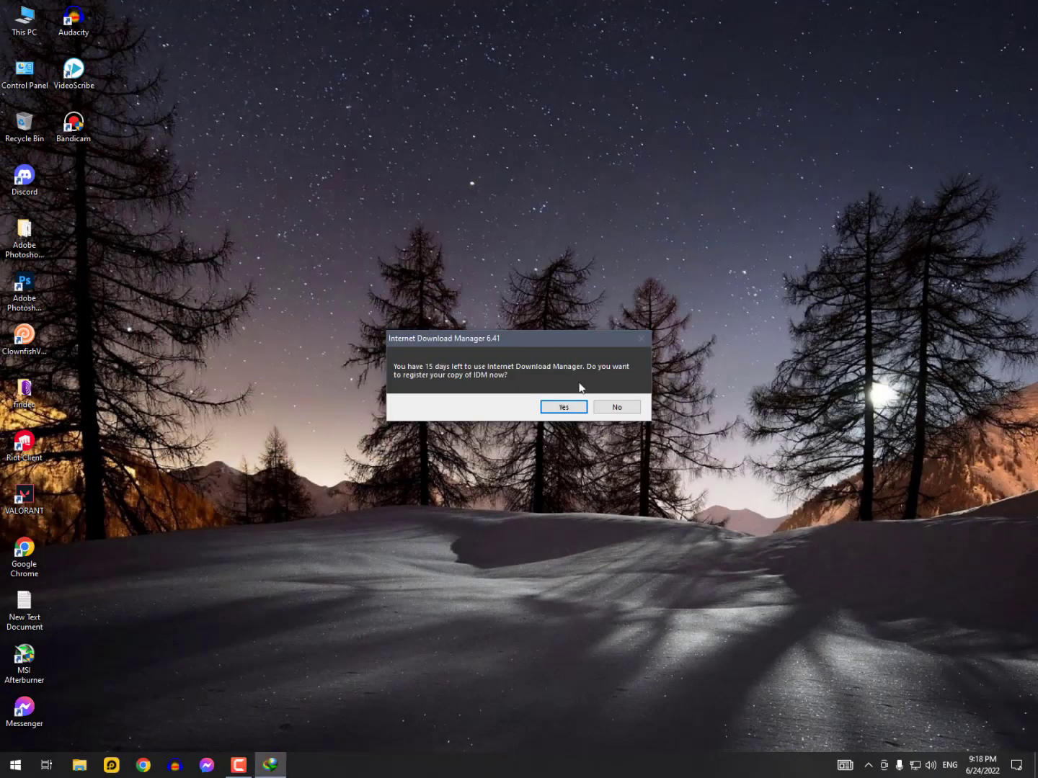
left_click(621, 409)
left_click(1017, 766)
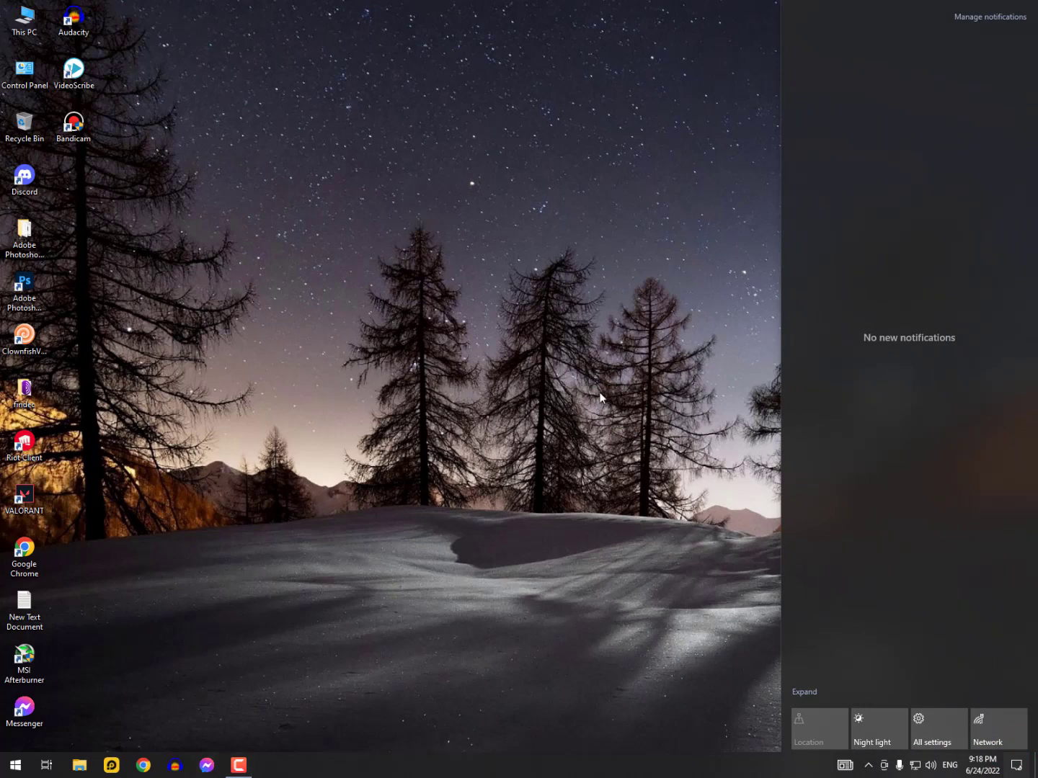
left_click(561, 358)
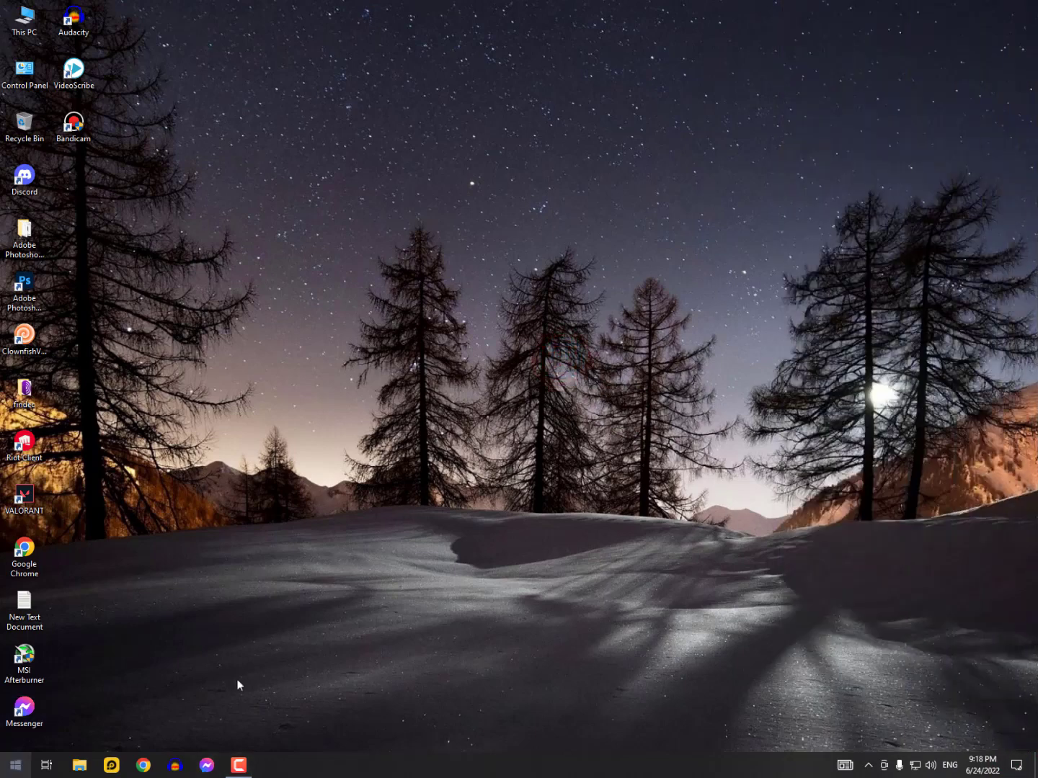
left_click(144, 766)
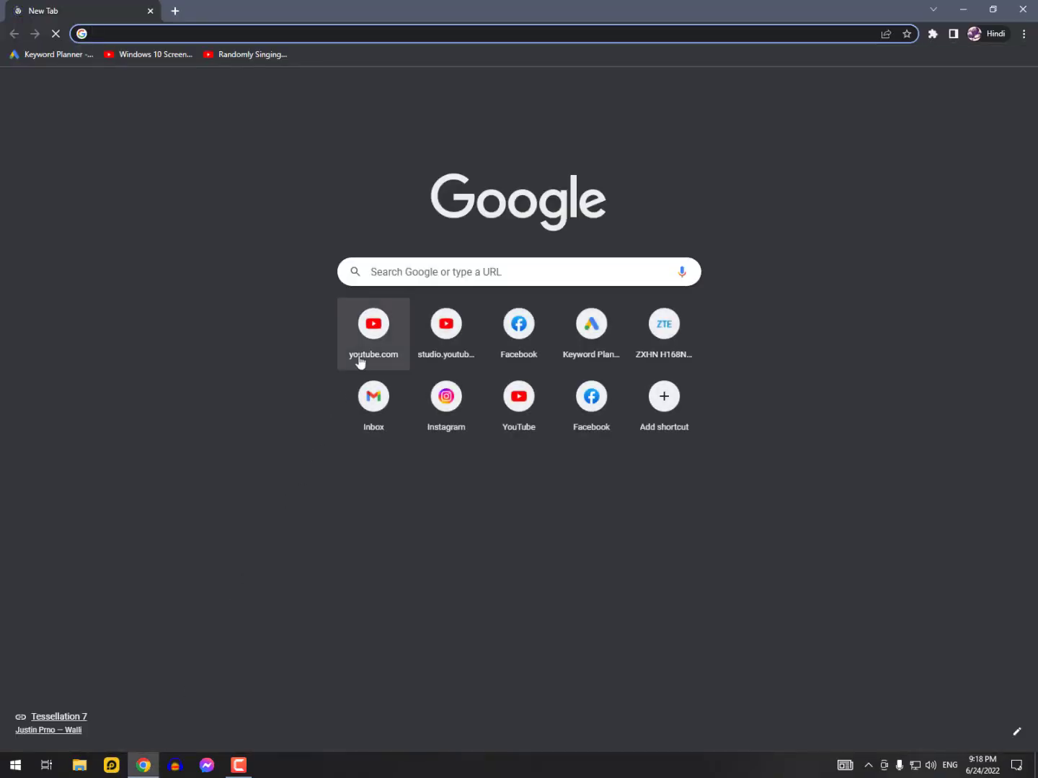
Retry youtube.com, run Windows Network Diagnostics on the proxy error, and expand its Details
left_click(363, 329)
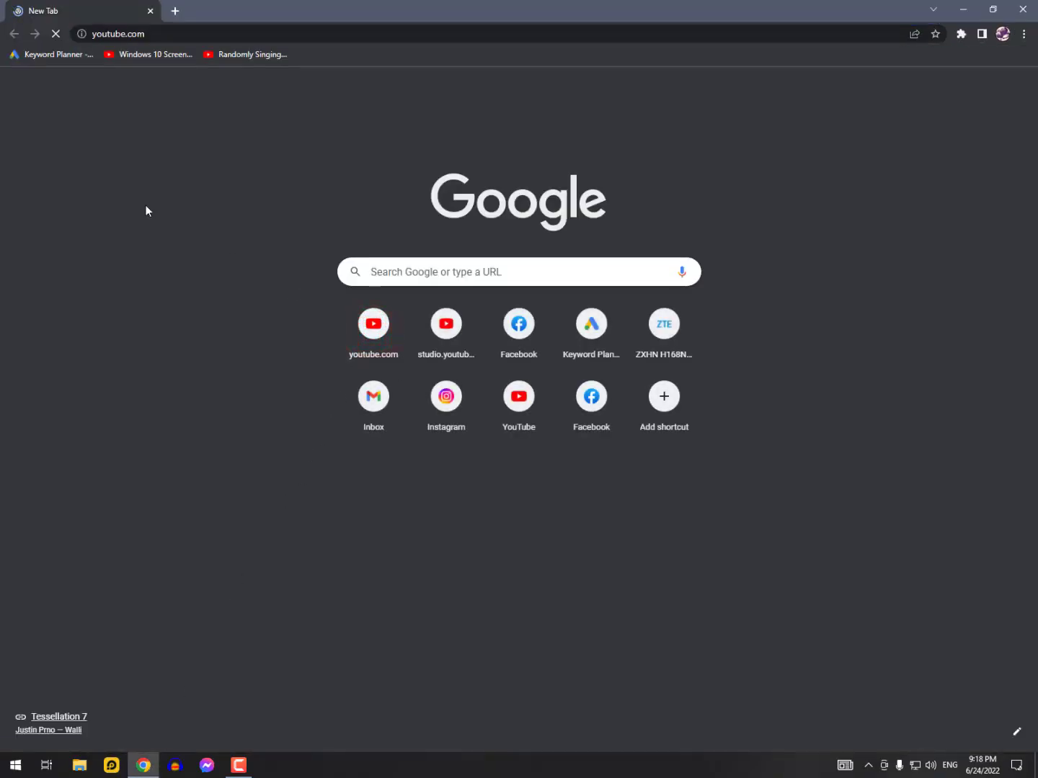
key("F5")
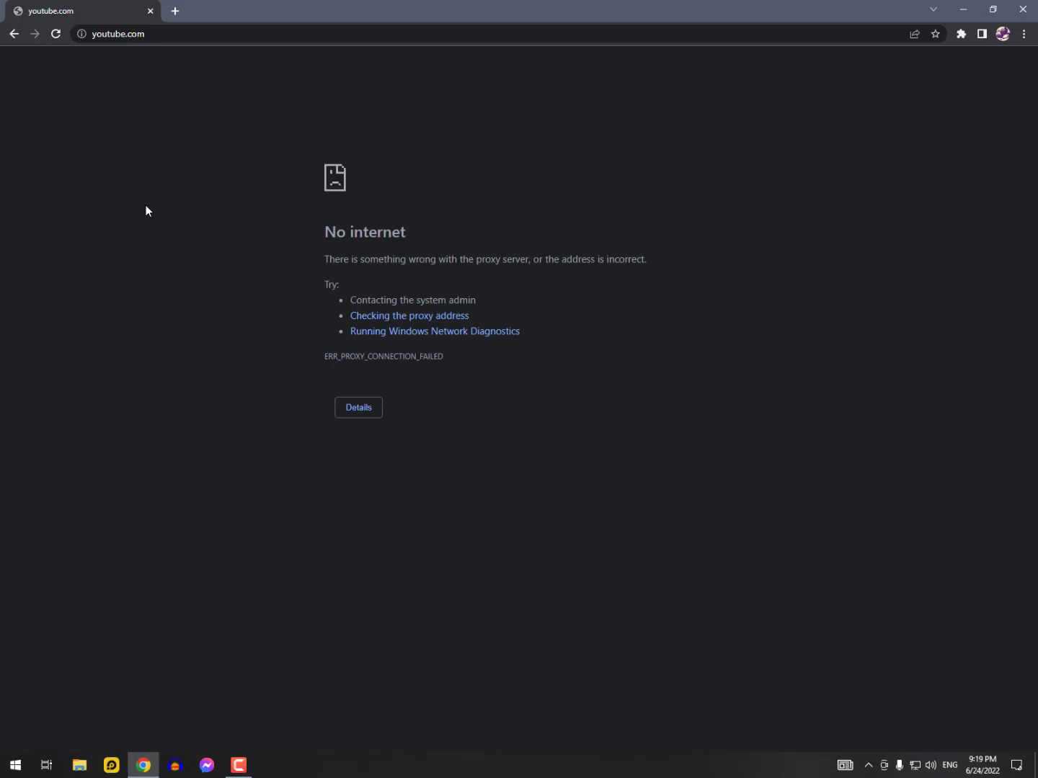
left_click(400, 332)
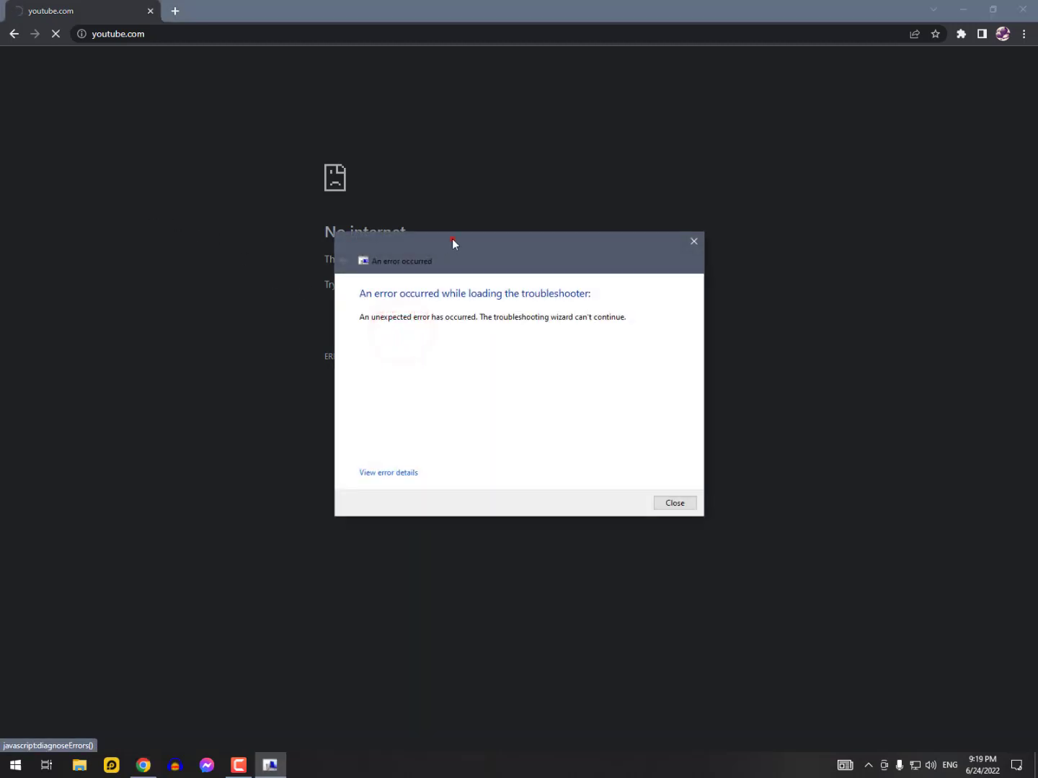
left_click_drag(452, 238, 413, 156)
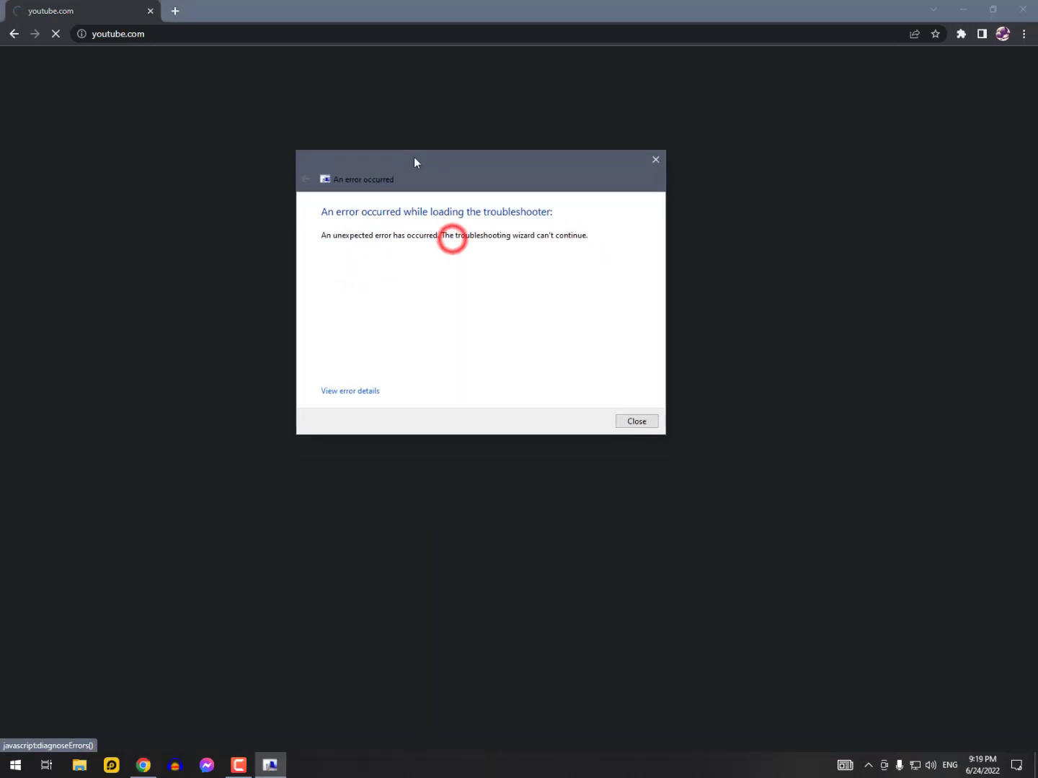
left_click(634, 422)
left_click(359, 408)
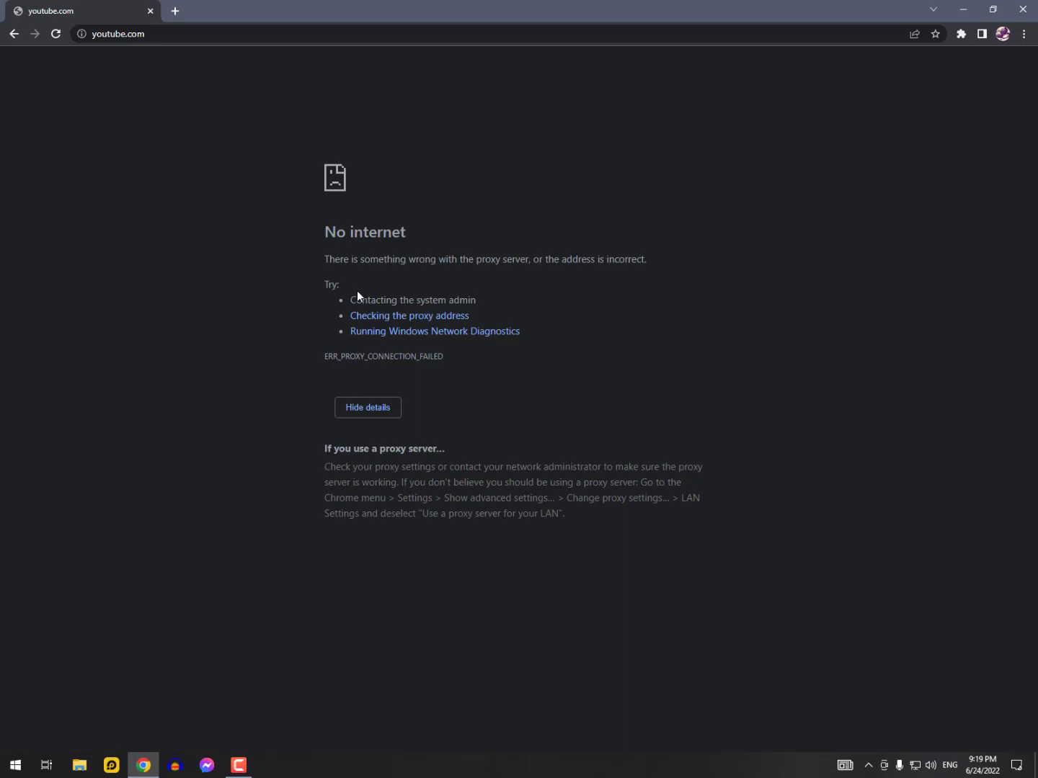
left_click(238, 765)
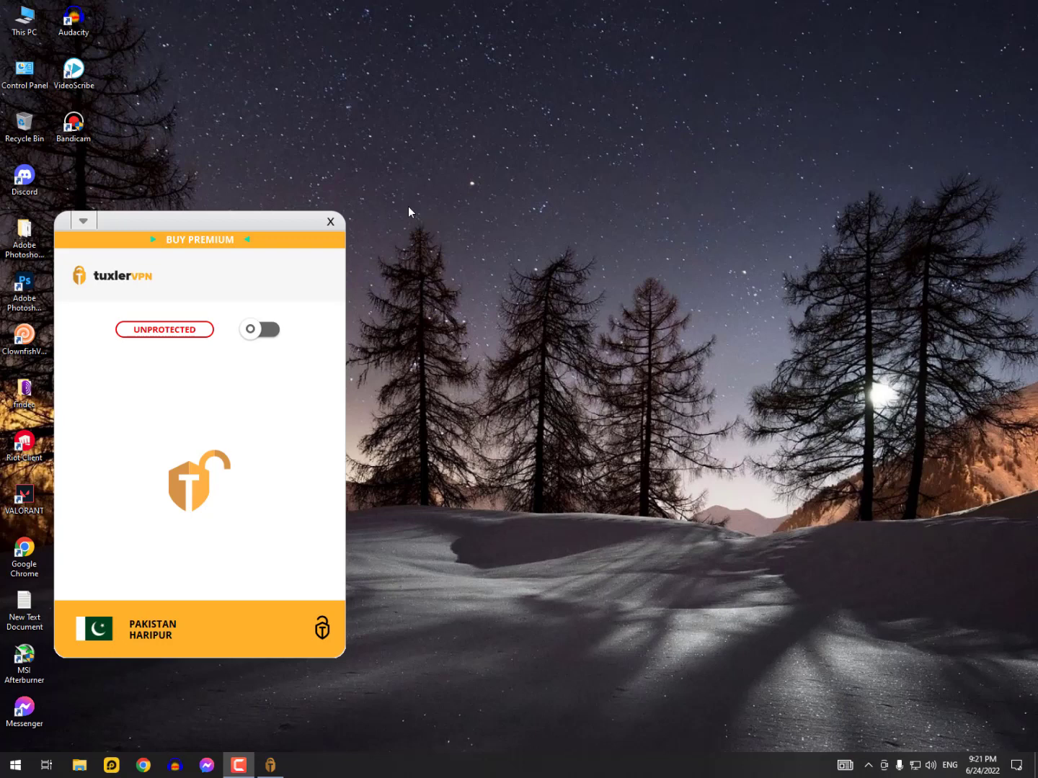
Turn Tuxler VPN on and load google.com in Edge through it, then close Edge
left_click(259, 332)
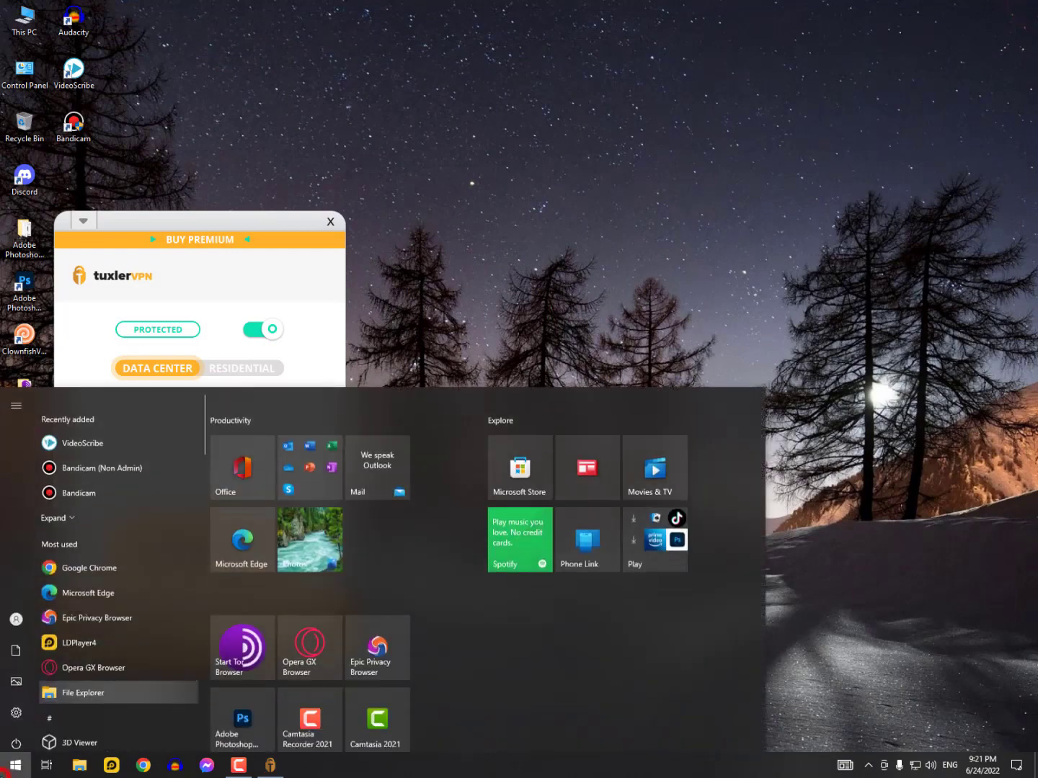
left_click(241, 524)
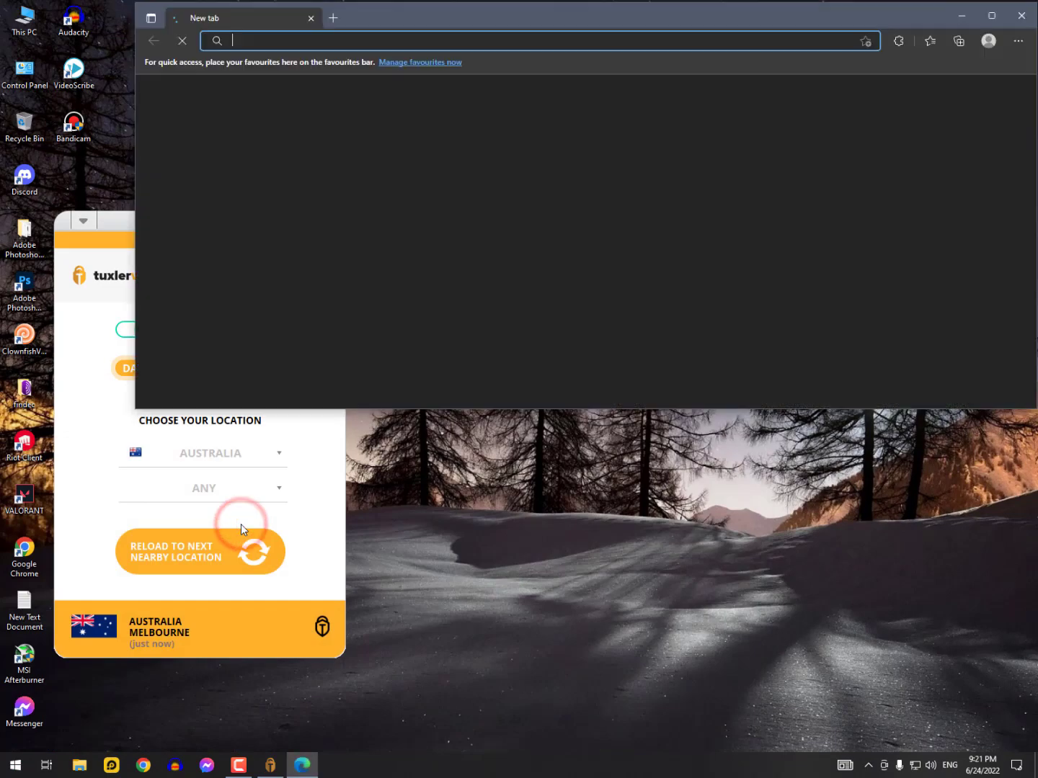
left_click(593, 36)
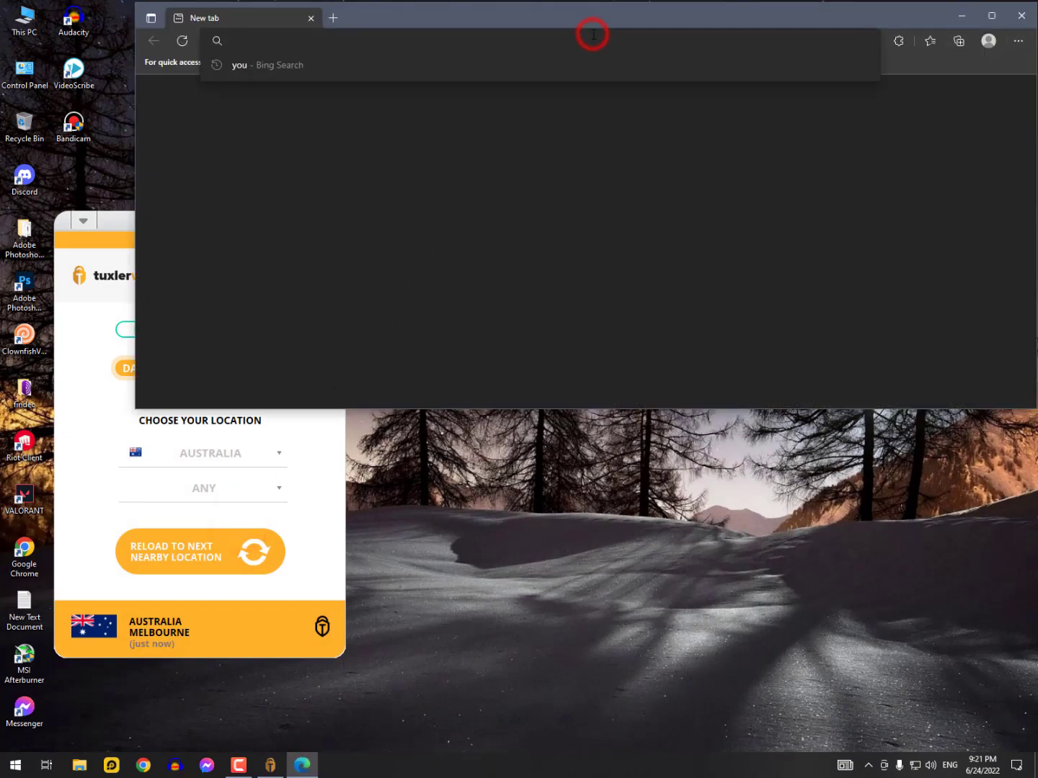
type("google.com")
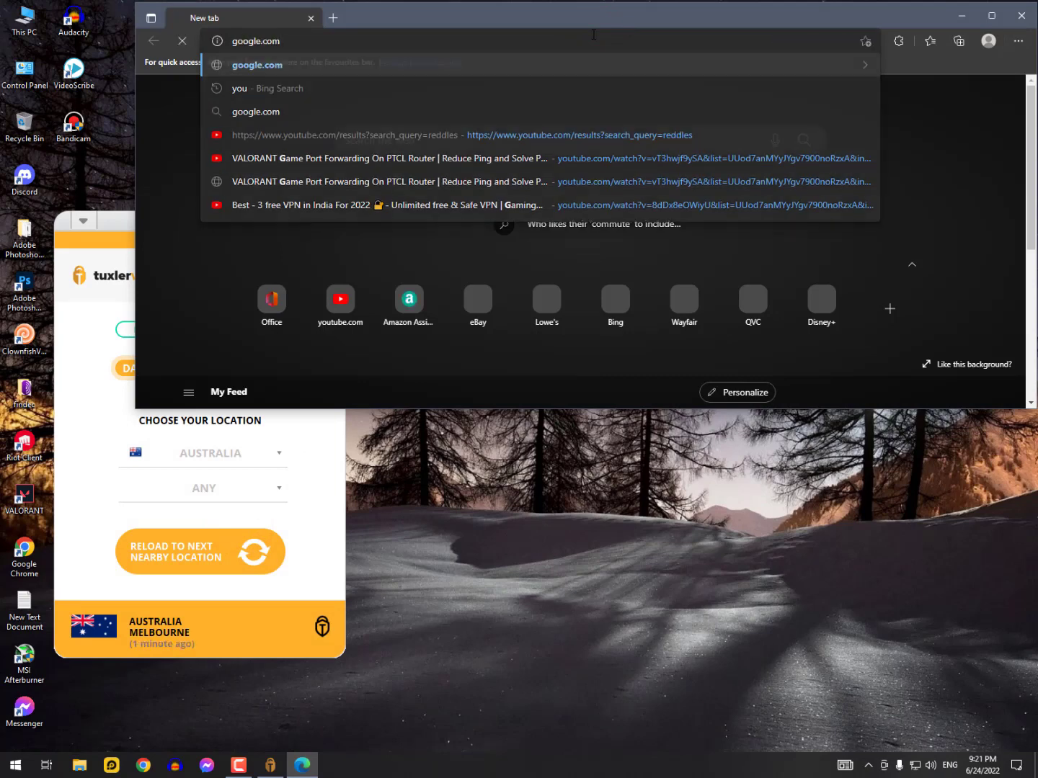
key("Return")
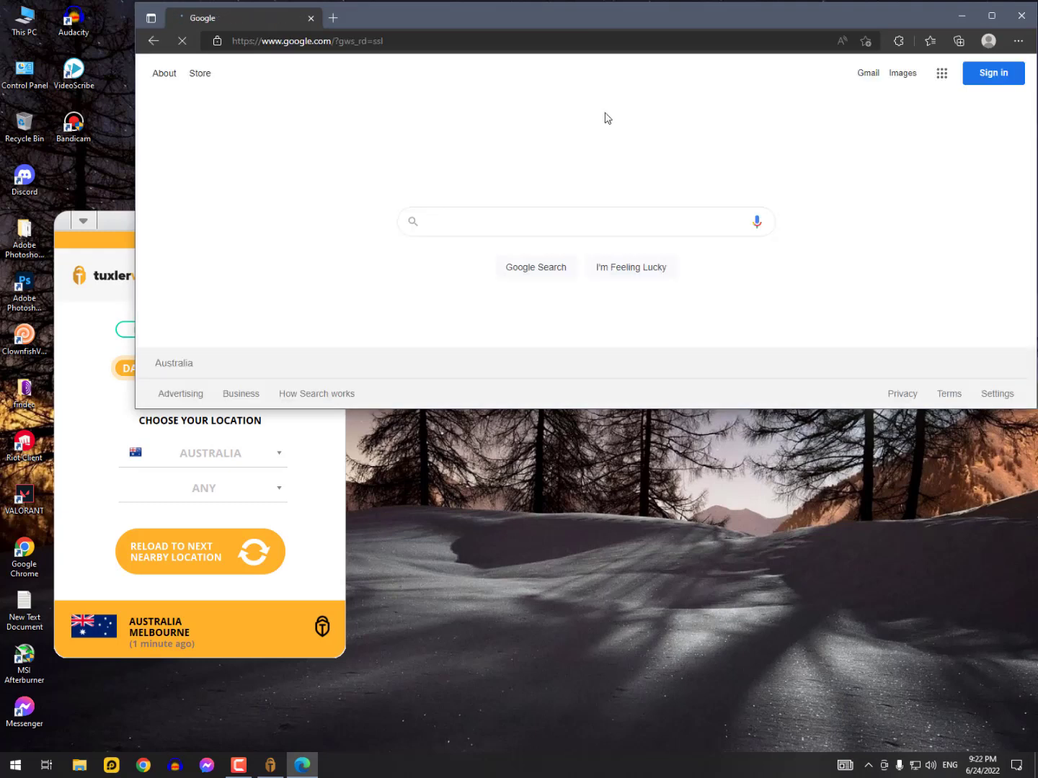
left_click(1020, 17)
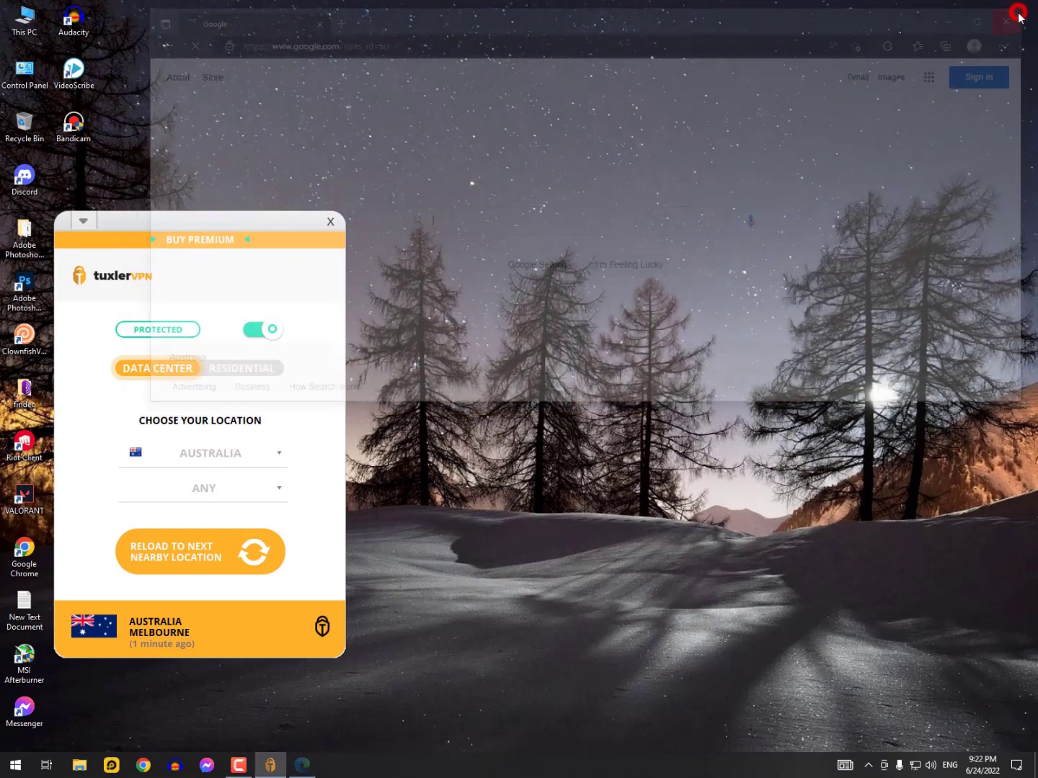
Turn Tuxler VPN off, close its window, and launch Google Chrome
left_click(270, 332)
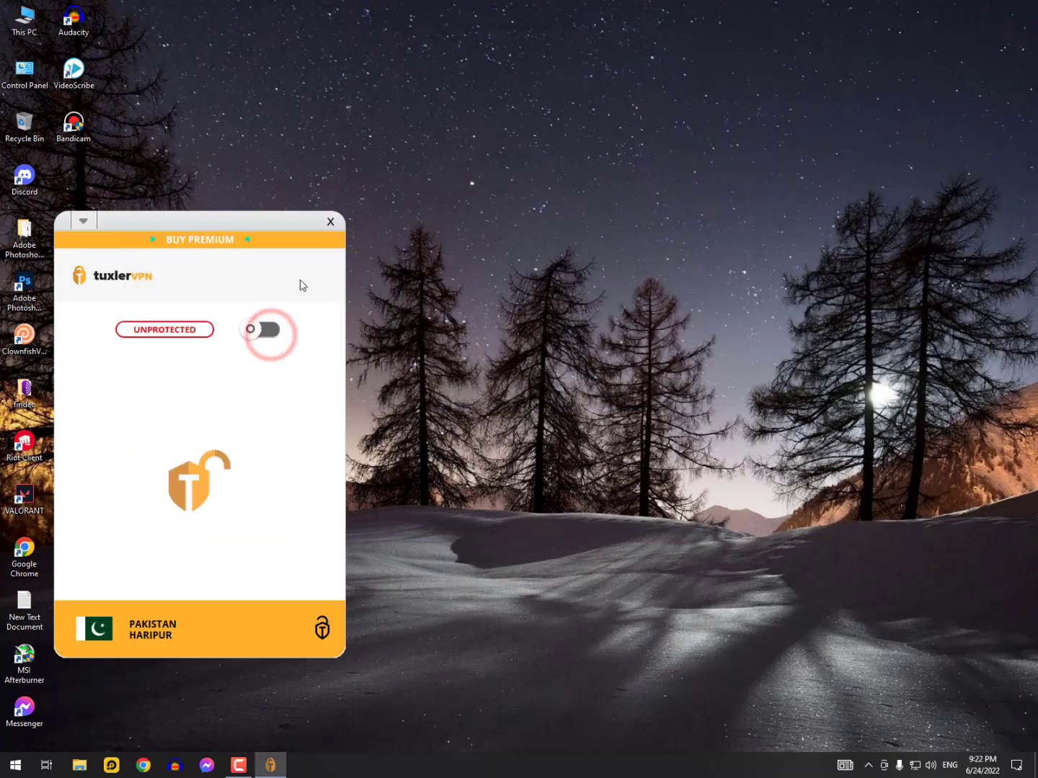
left_click(328, 225)
left_click(16, 766)
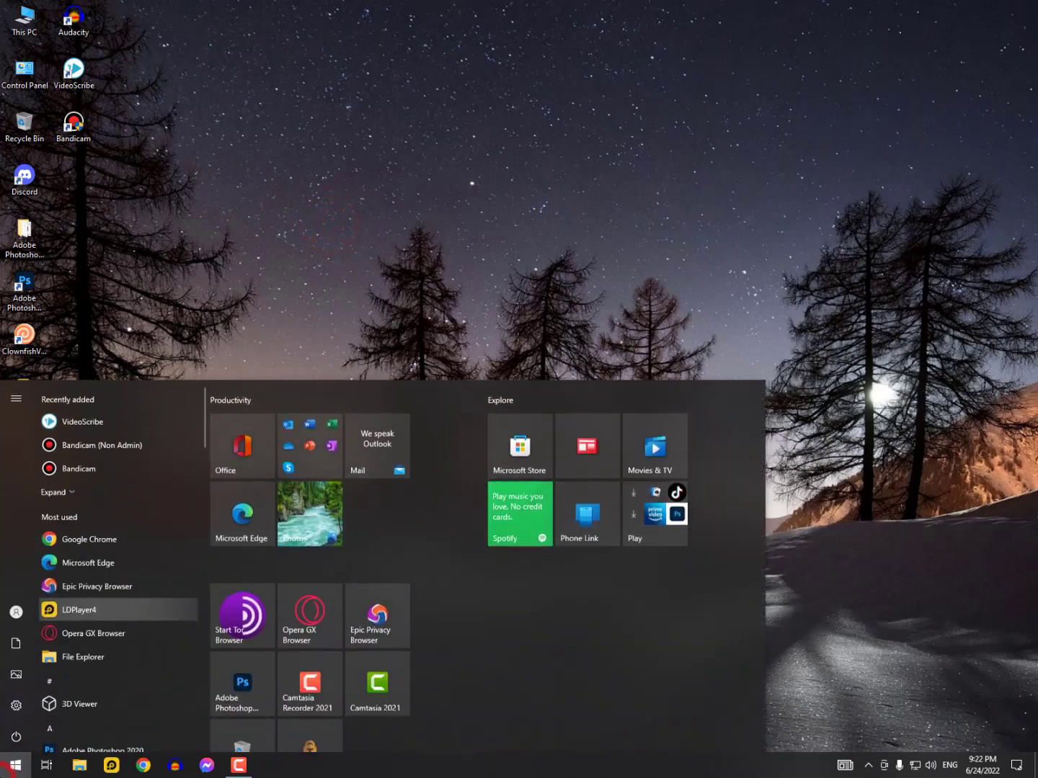
left_click(147, 769)
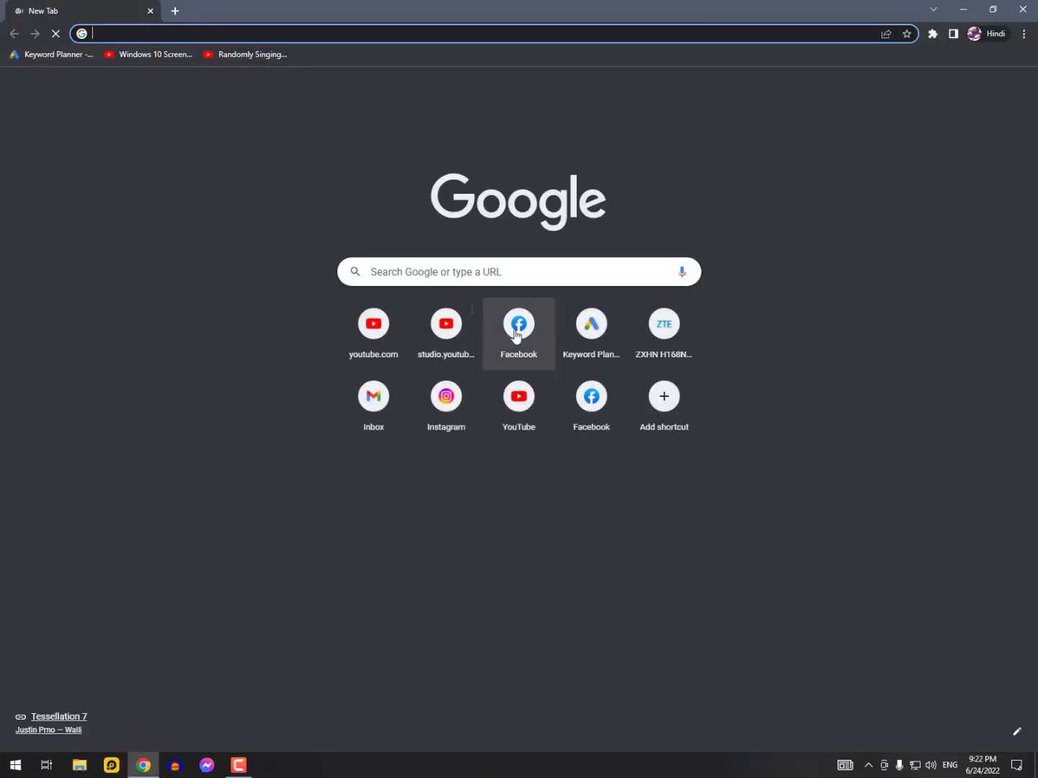
Open Facebook, youtube.com and YouTube Studio in separate tabs, then view the YouTube tab
left_click(520, 323)
left_click(176, 11)
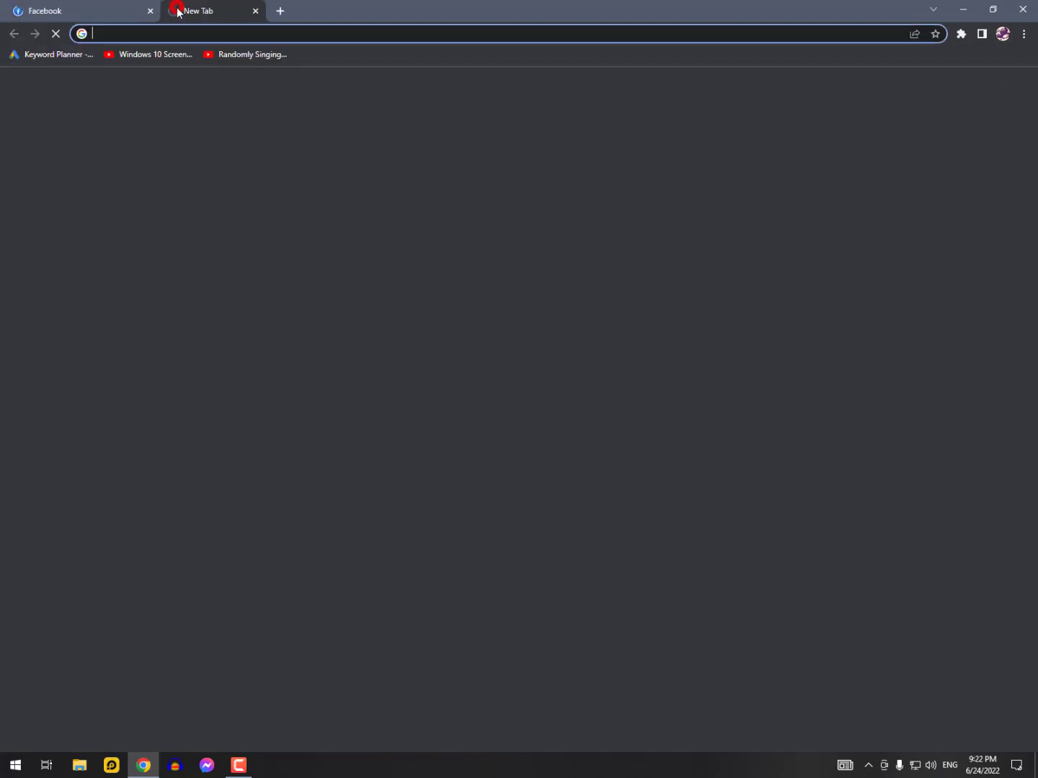
left_click(373, 342)
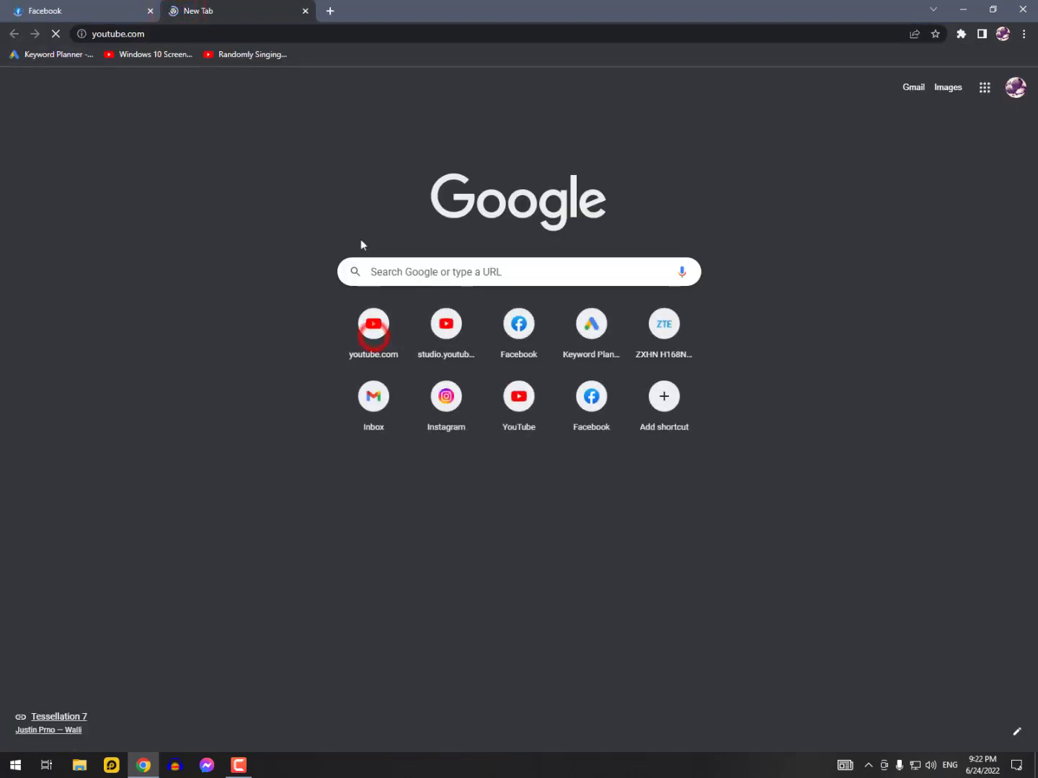
left_click(330, 10)
left_click(448, 333)
left_click(221, 7)
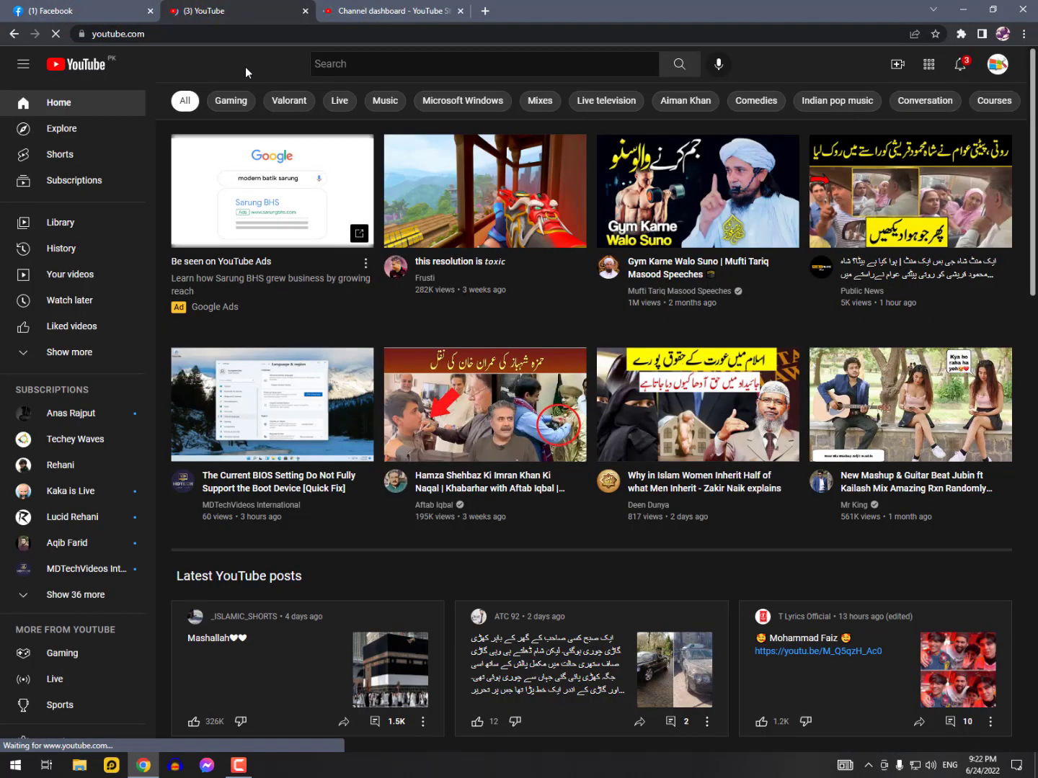
Minimize Chrome to the desktop and bring up the Start menu for searching
left_click(1021, 10)
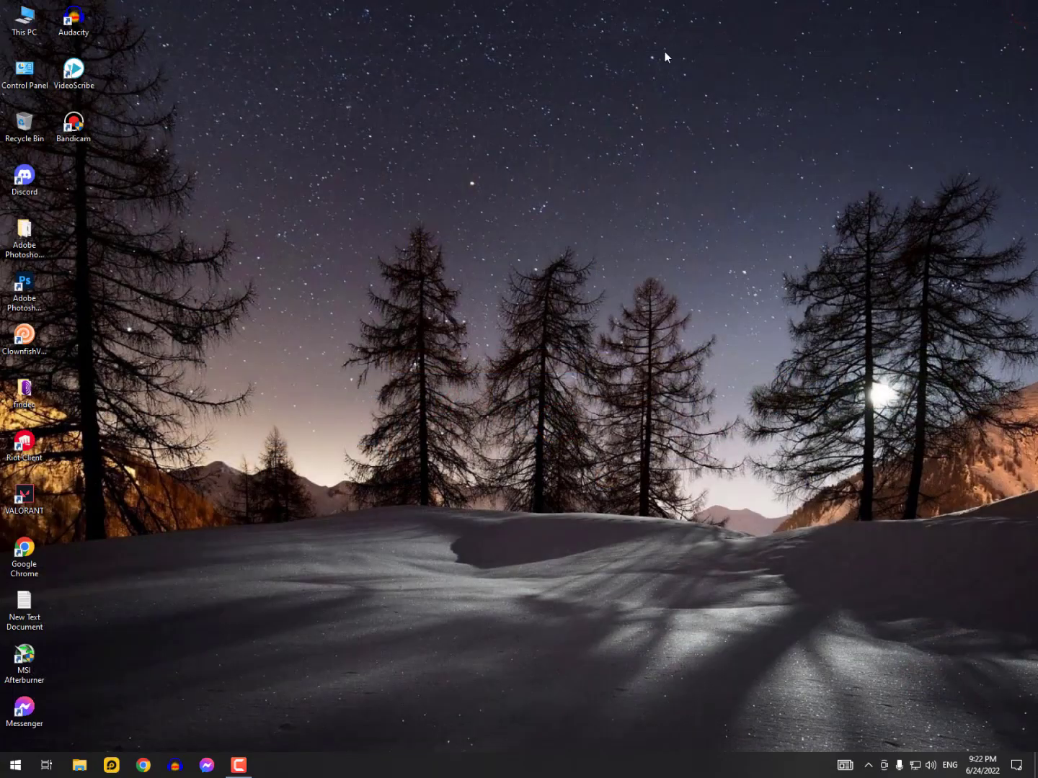
left_click(292, 104)
left_click(15, 766)
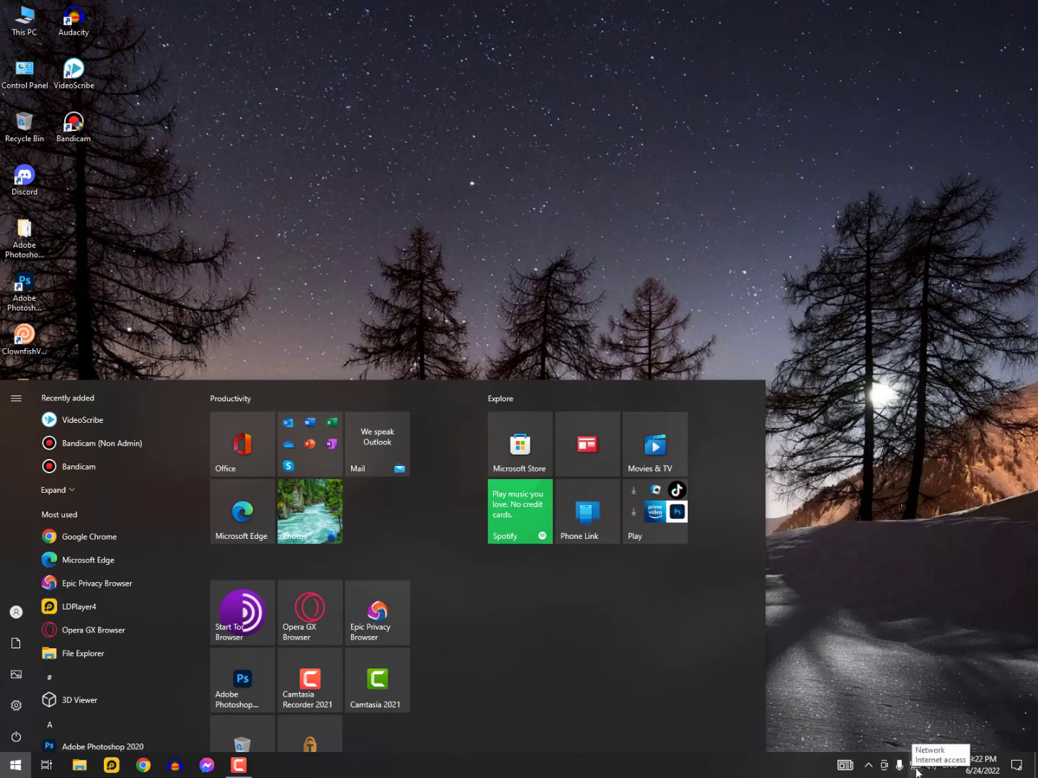
left_click(861, 571)
left_click(12, 770)
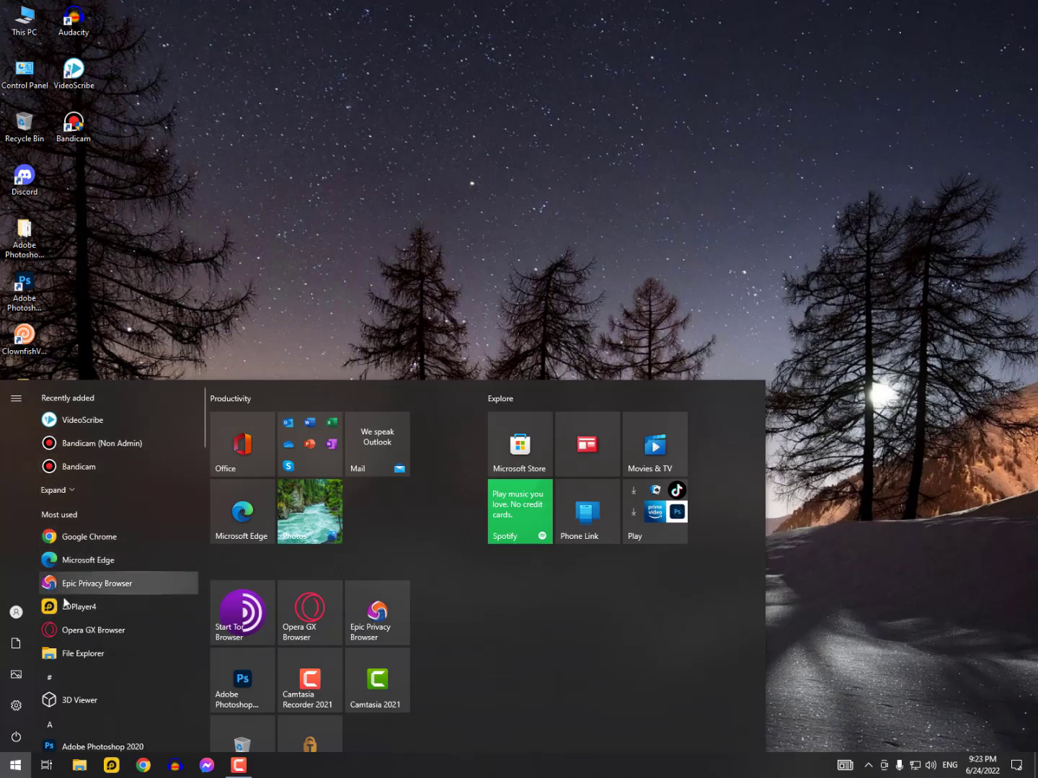
Search 'control' to reach Control Panel's Programs and Features list
type("control")
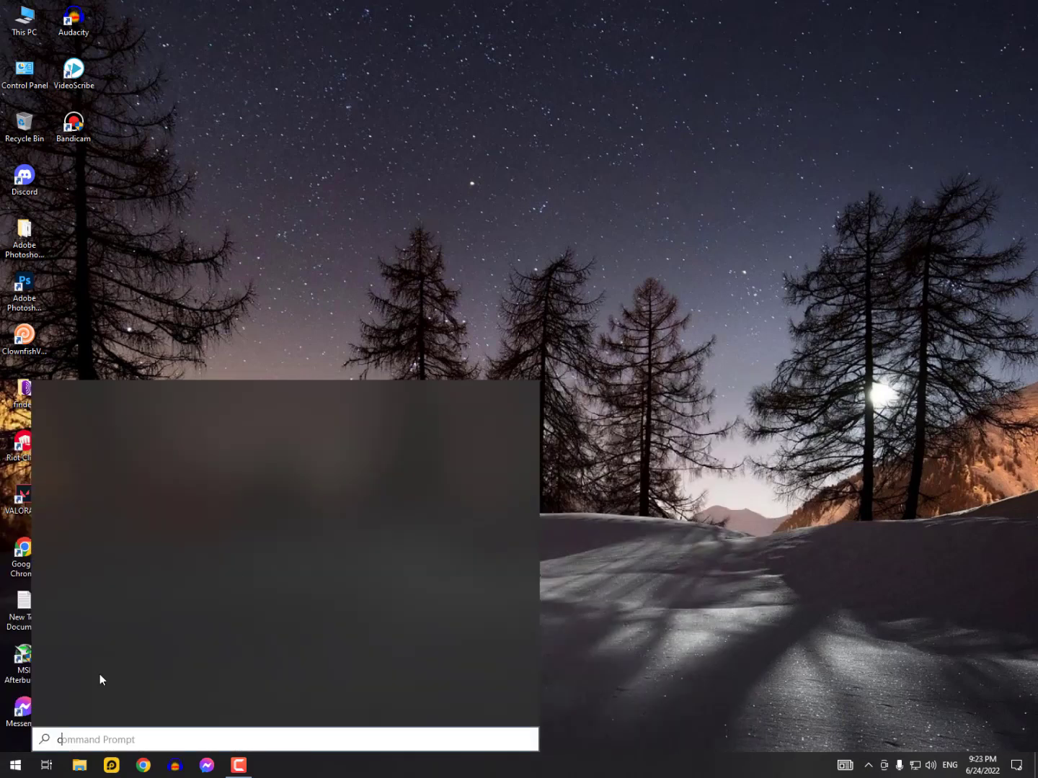
key("Return")
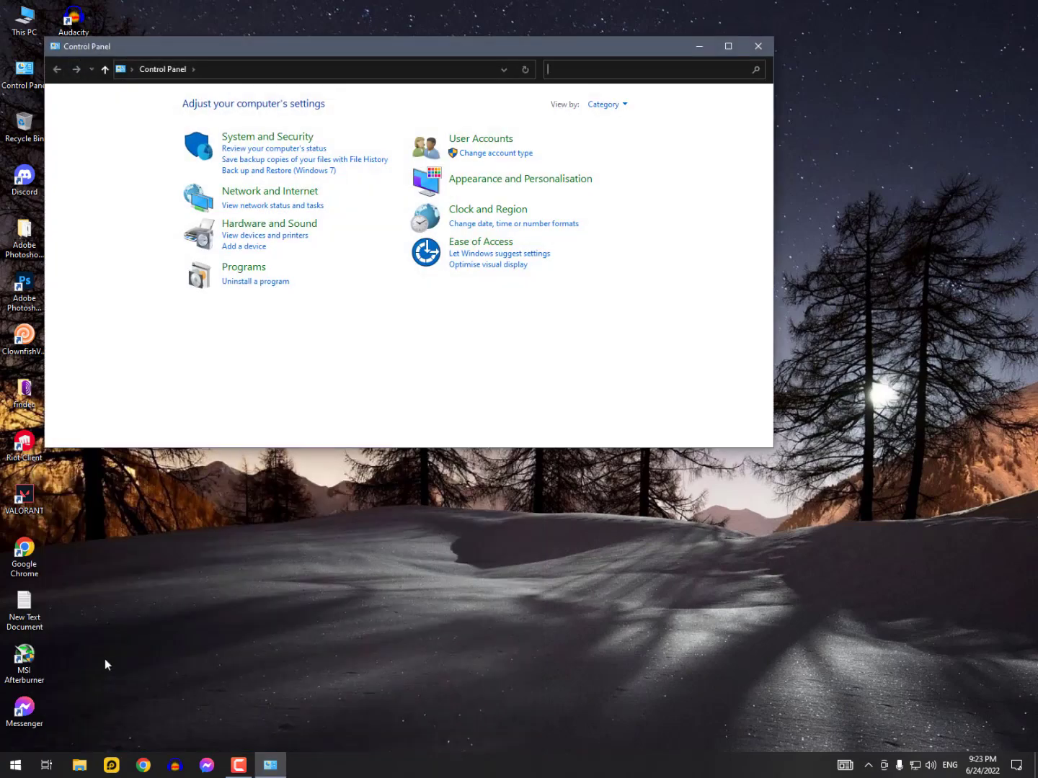
left_click(241, 270)
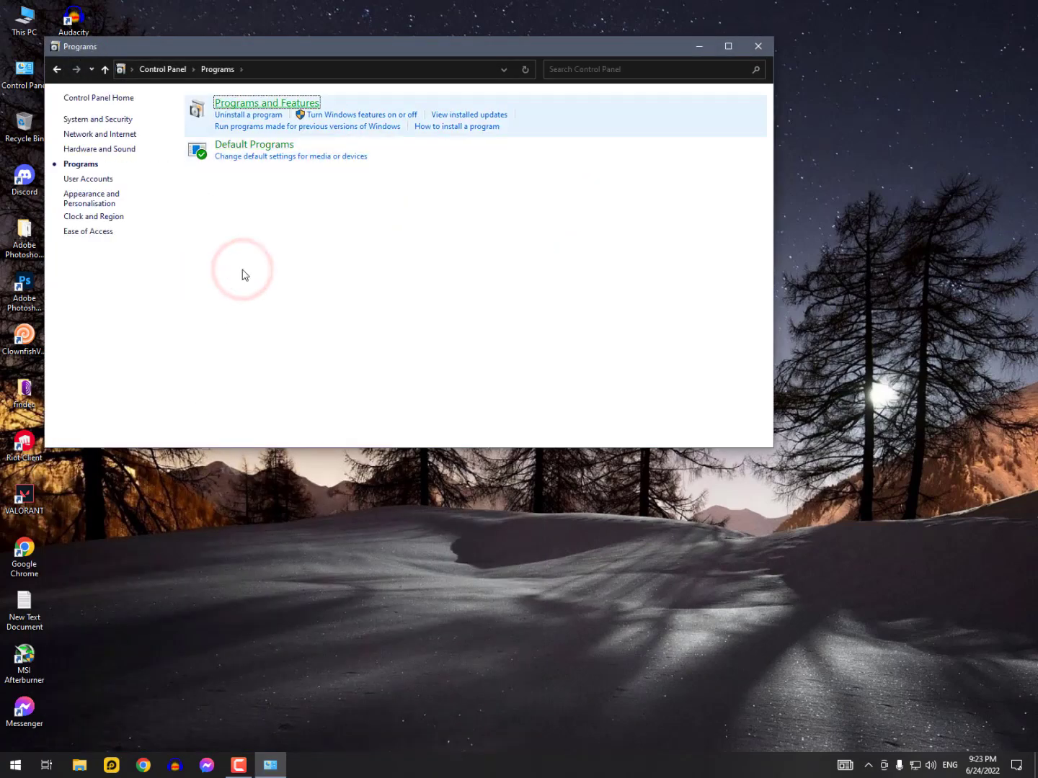
left_click(269, 115)
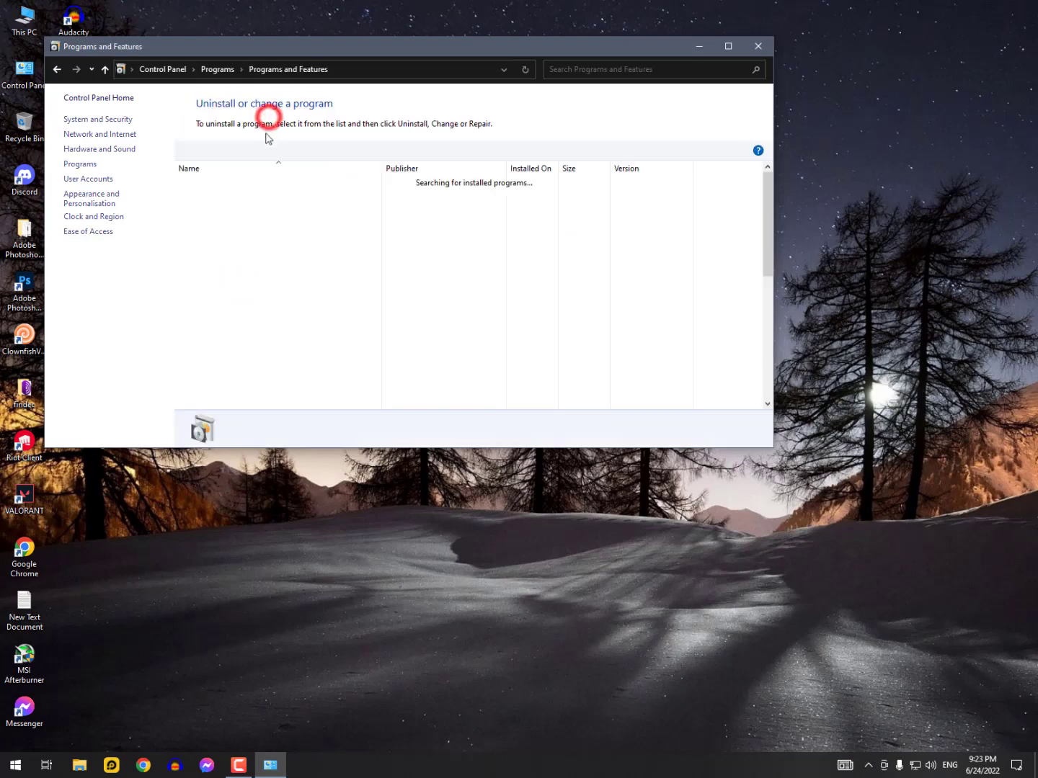
Find tuxlerVPN in the installed programs, start its uninstall, and close the window
left_click(242, 258)
left_click(230, 294)
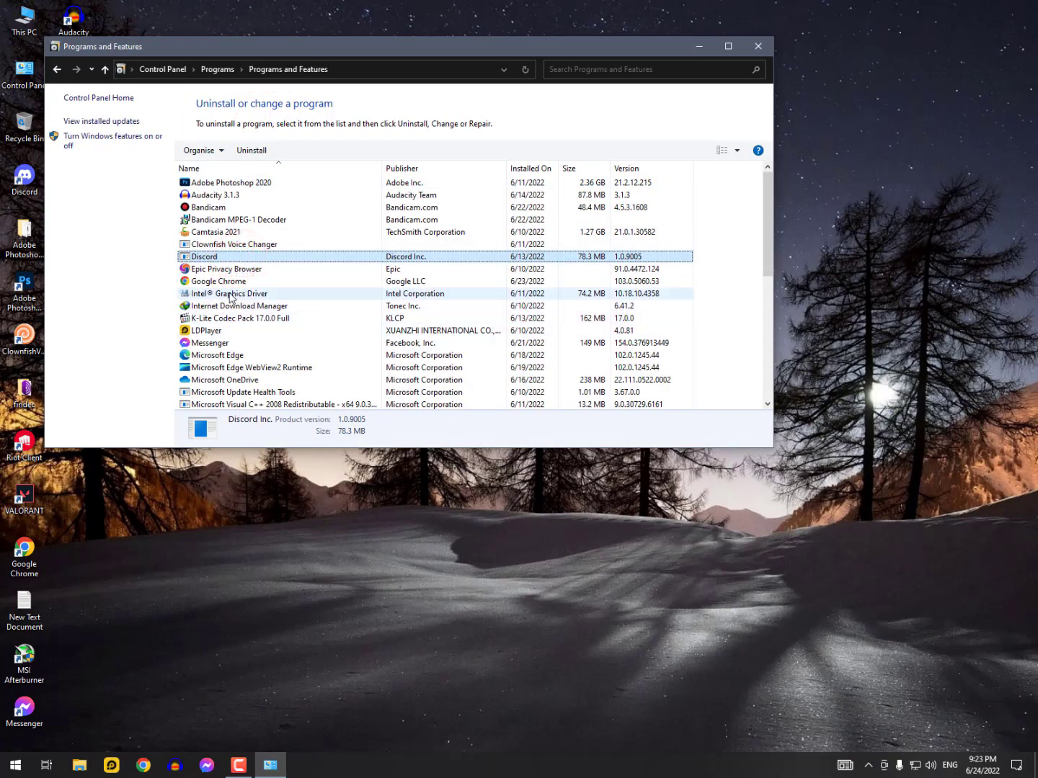
scroll(229, 294, "down", 3)
scroll(229, 293, "up", 3)
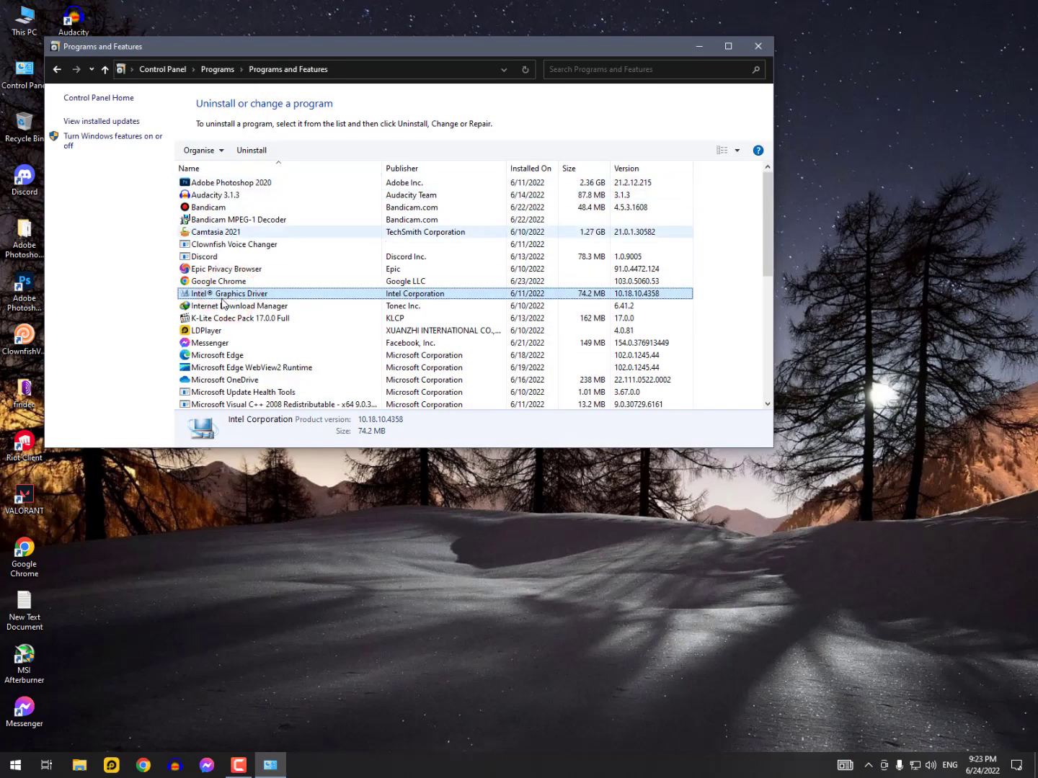
scroll(230, 296, "down", 7)
left_click(217, 379)
left_click(217, 367)
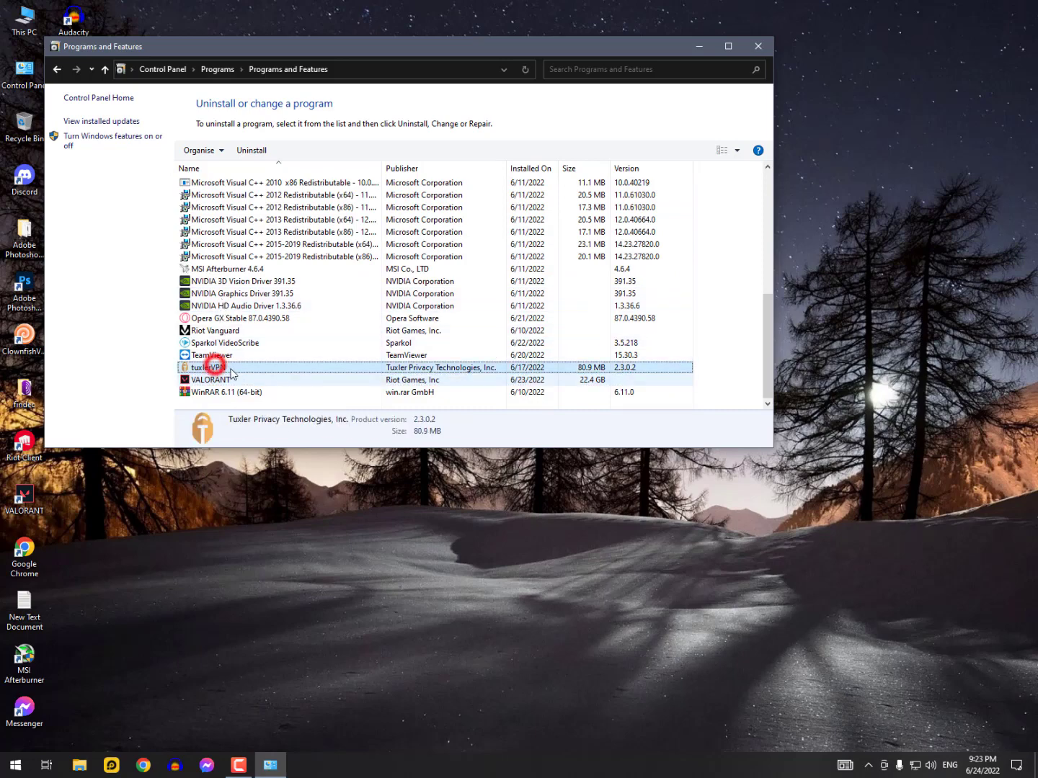
right_click(217, 372)
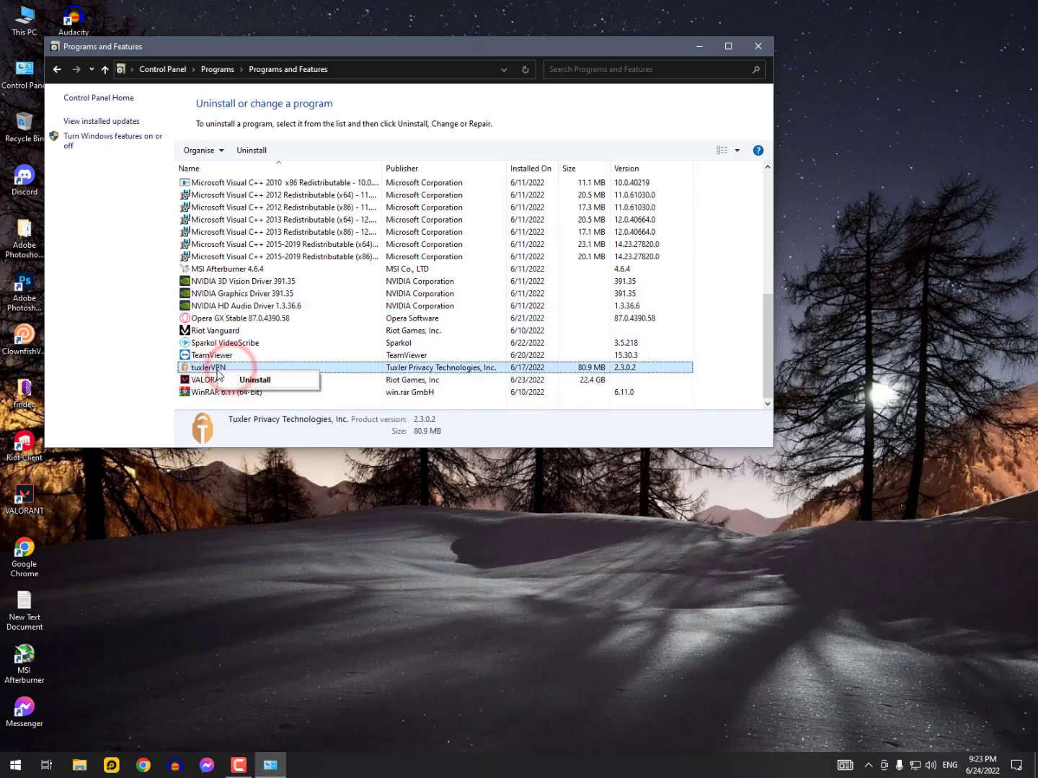
left_click(759, 47)
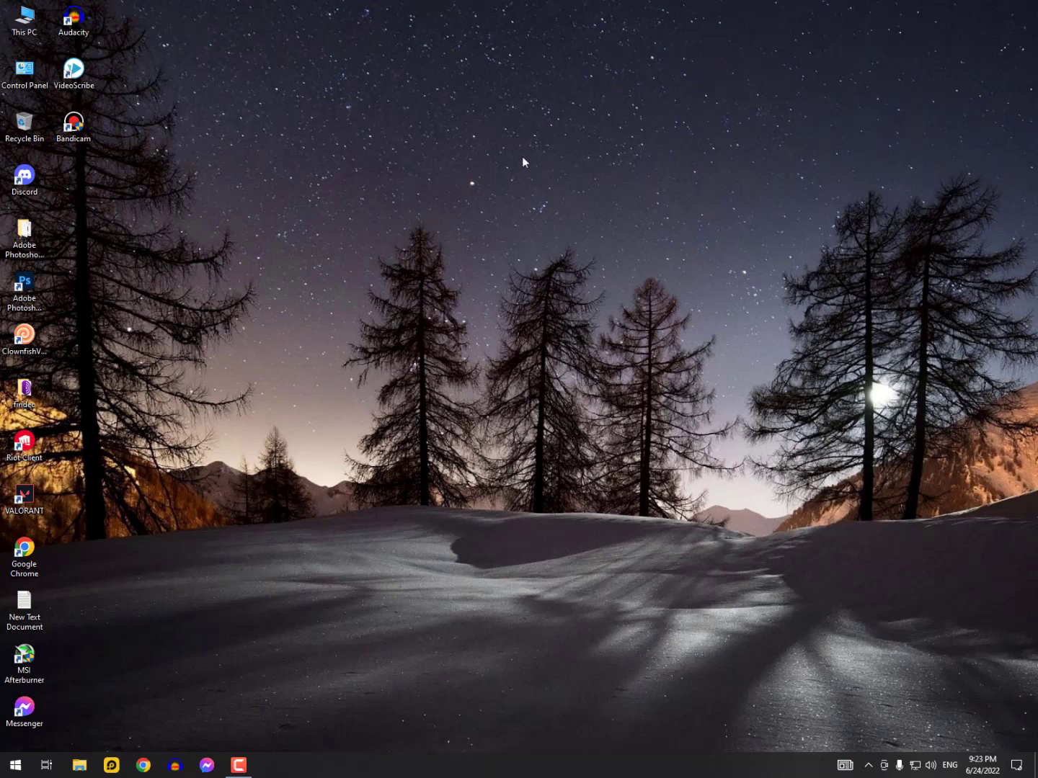
left_click(388, 144)
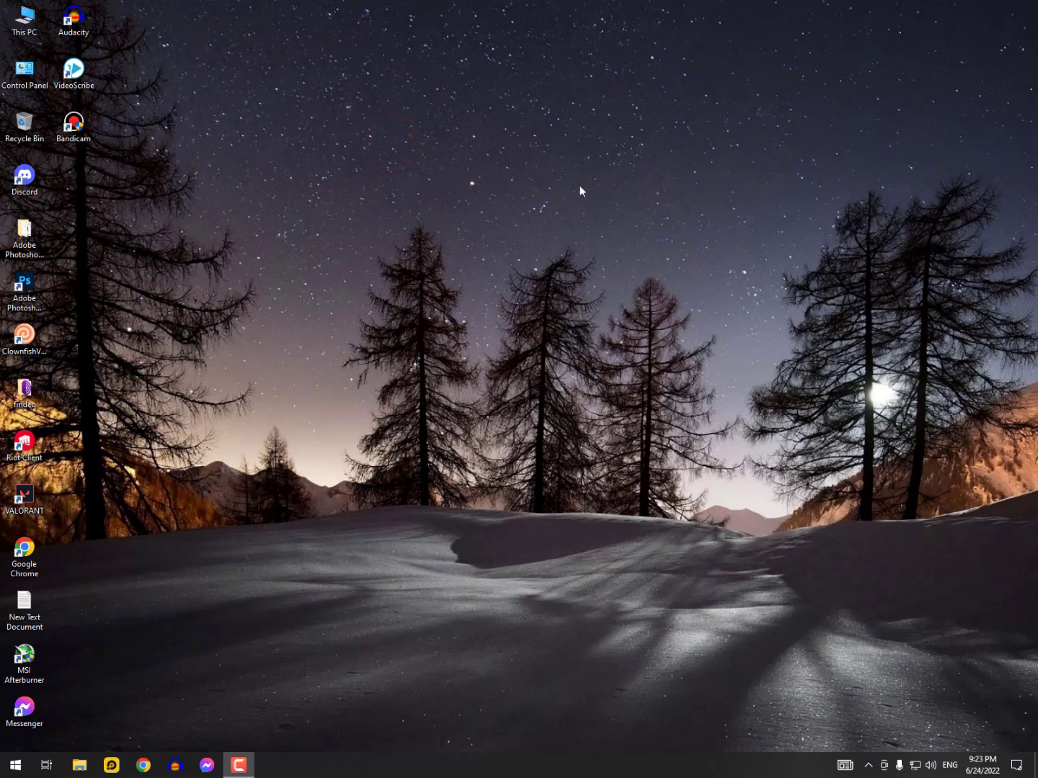